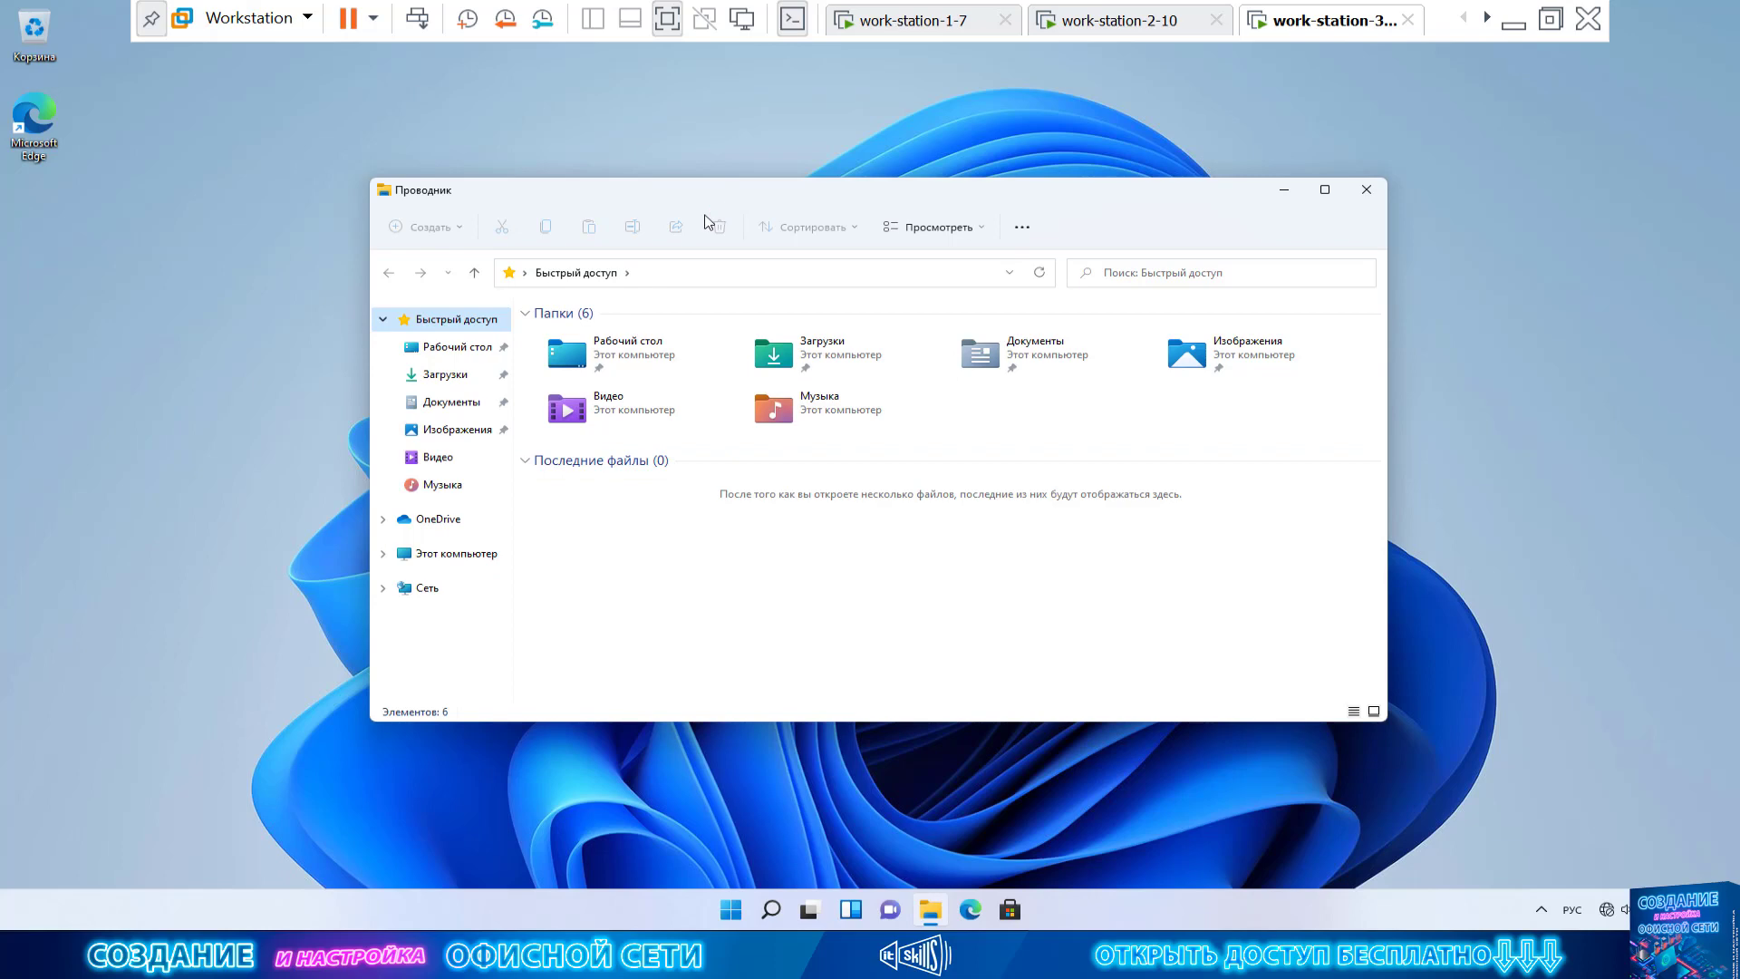
Expand the Local Users and Groups node in Computer Management
double_click(130, 174)
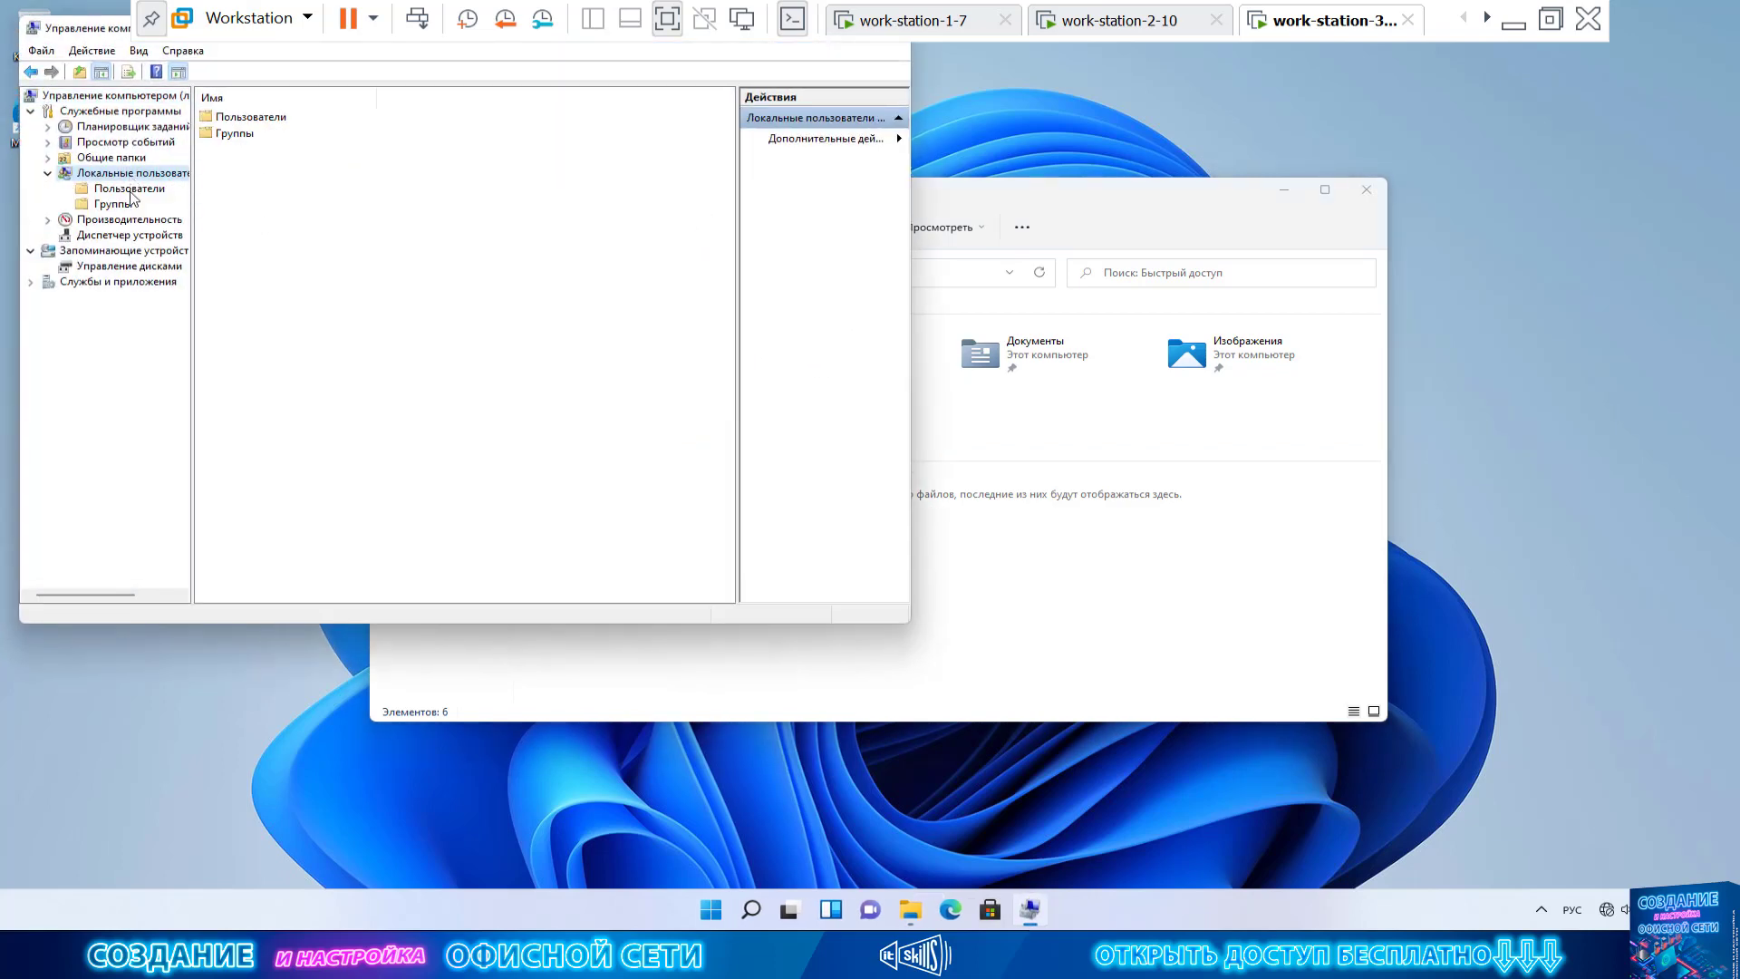
Open the Users folder, select the Administrator and the accounts below it, and widen the Name column
left_click(132, 188)
left_click(272, 120)
left_click(267, 151)
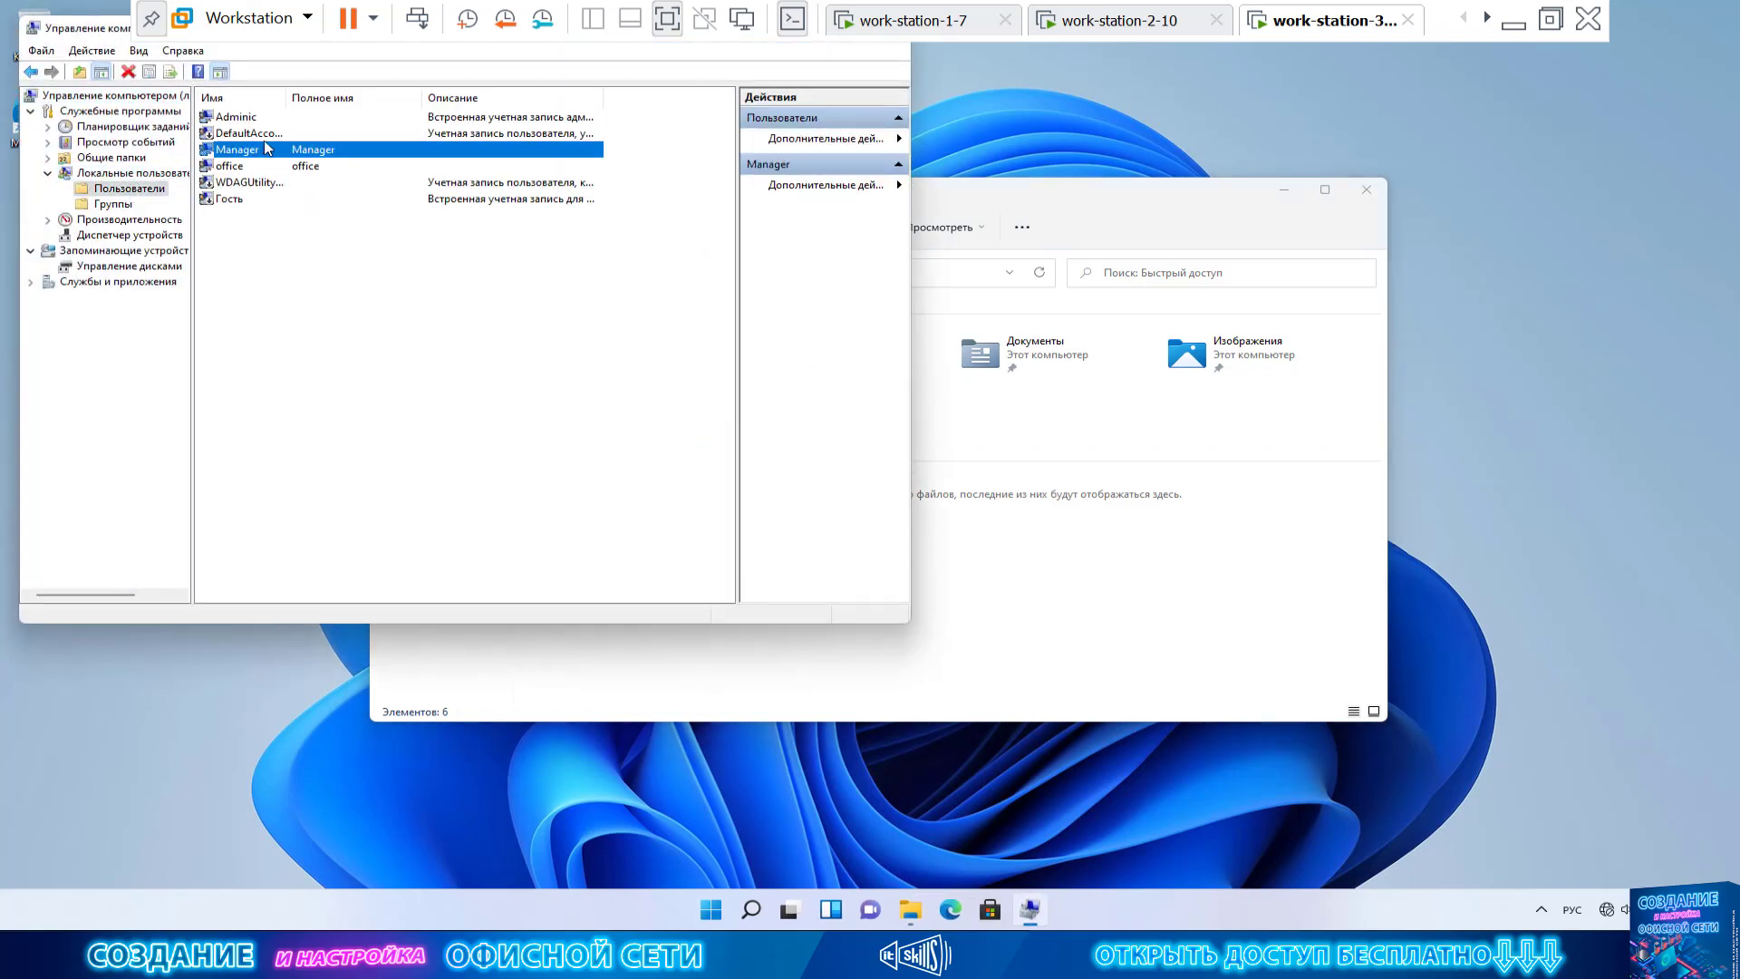
left_click_drag(286, 97, 445, 97)
left_click(298, 170)
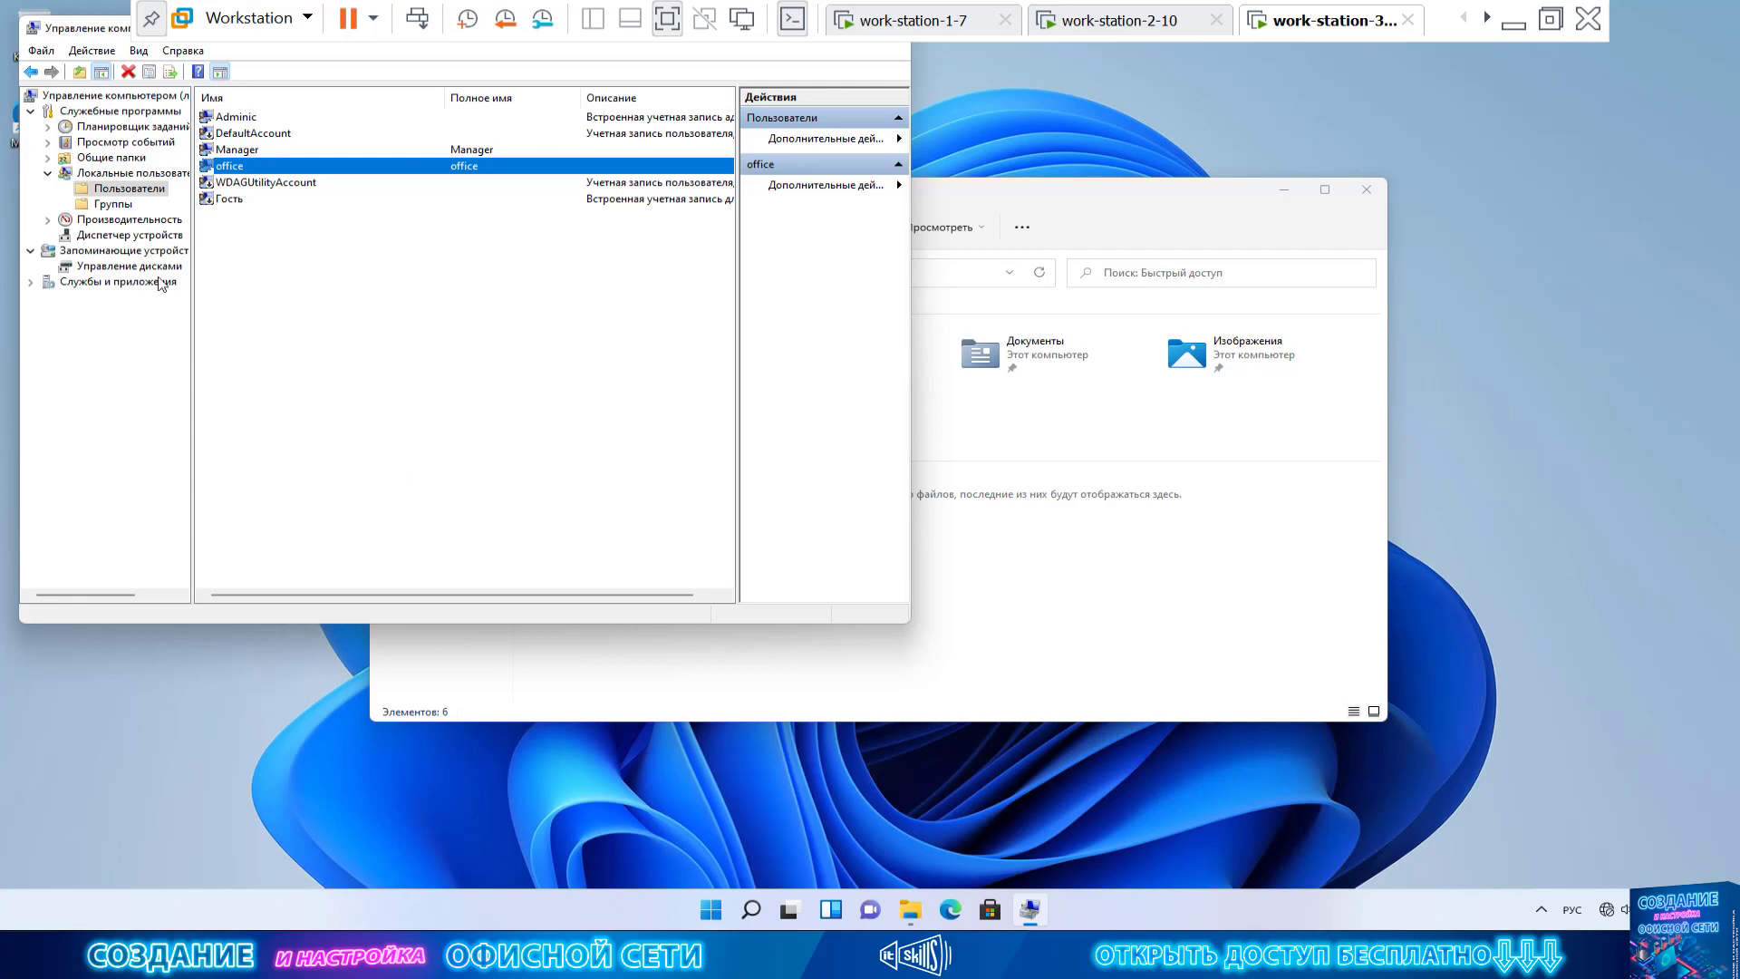
Move Computer Management to the screen centre, then close it
left_click_drag(105, 26, 496, 172)
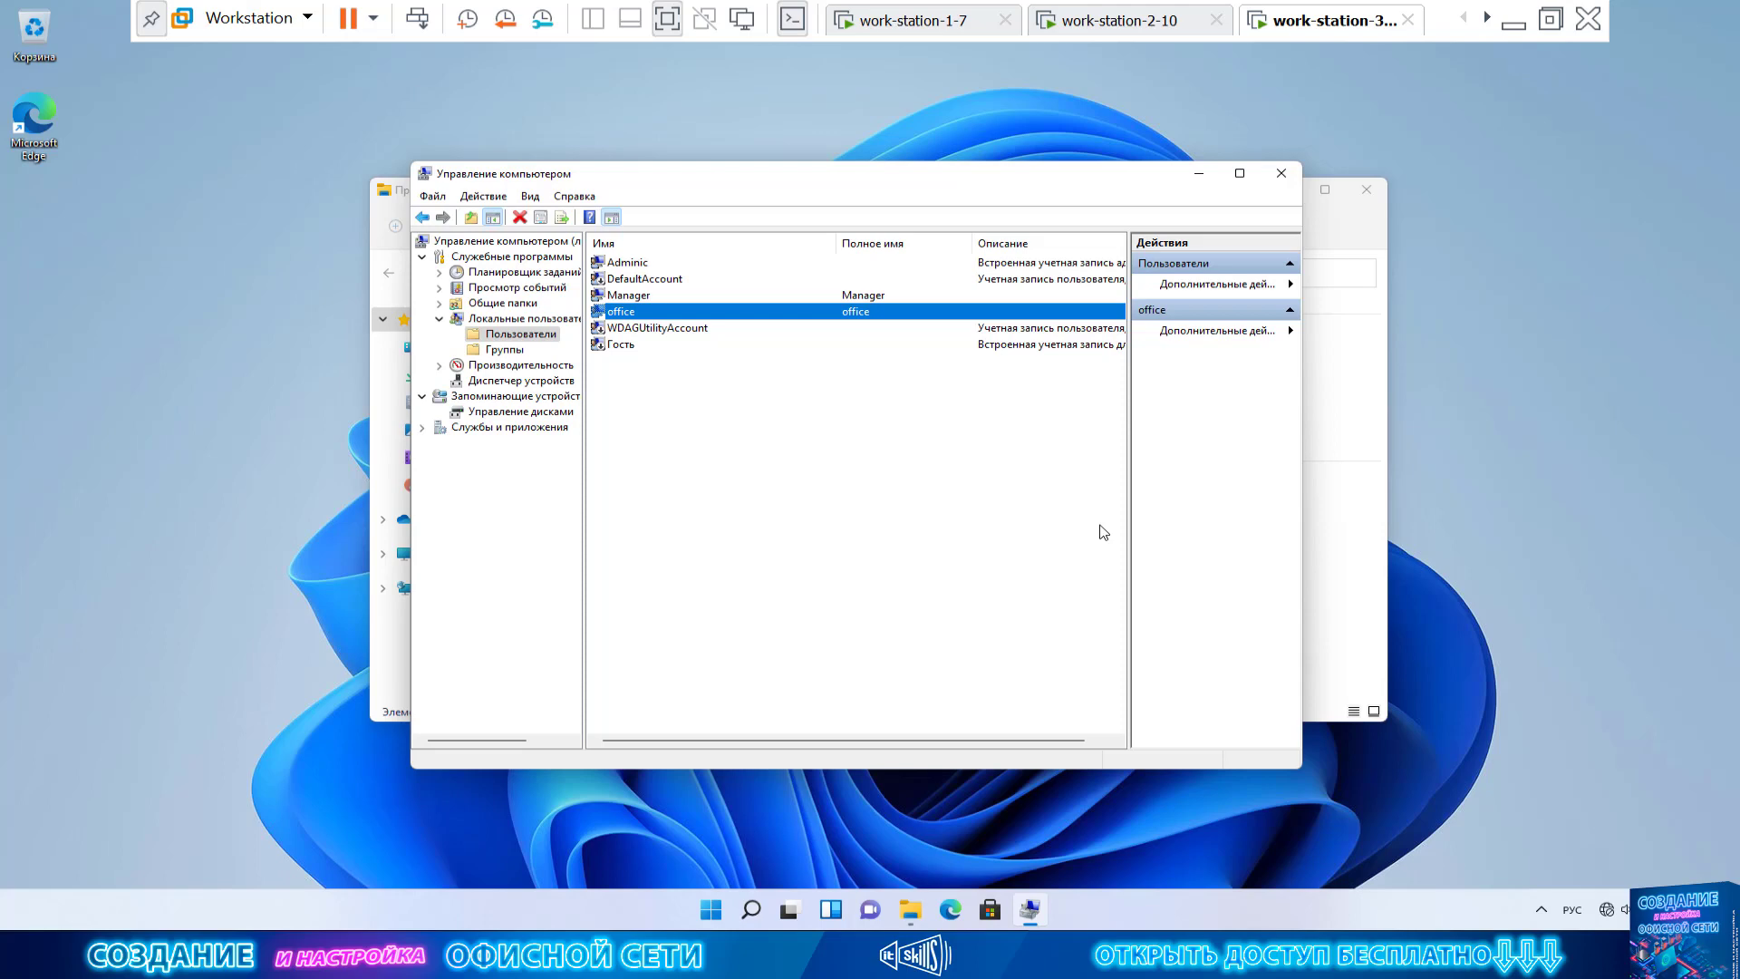
left_click(1280, 173)
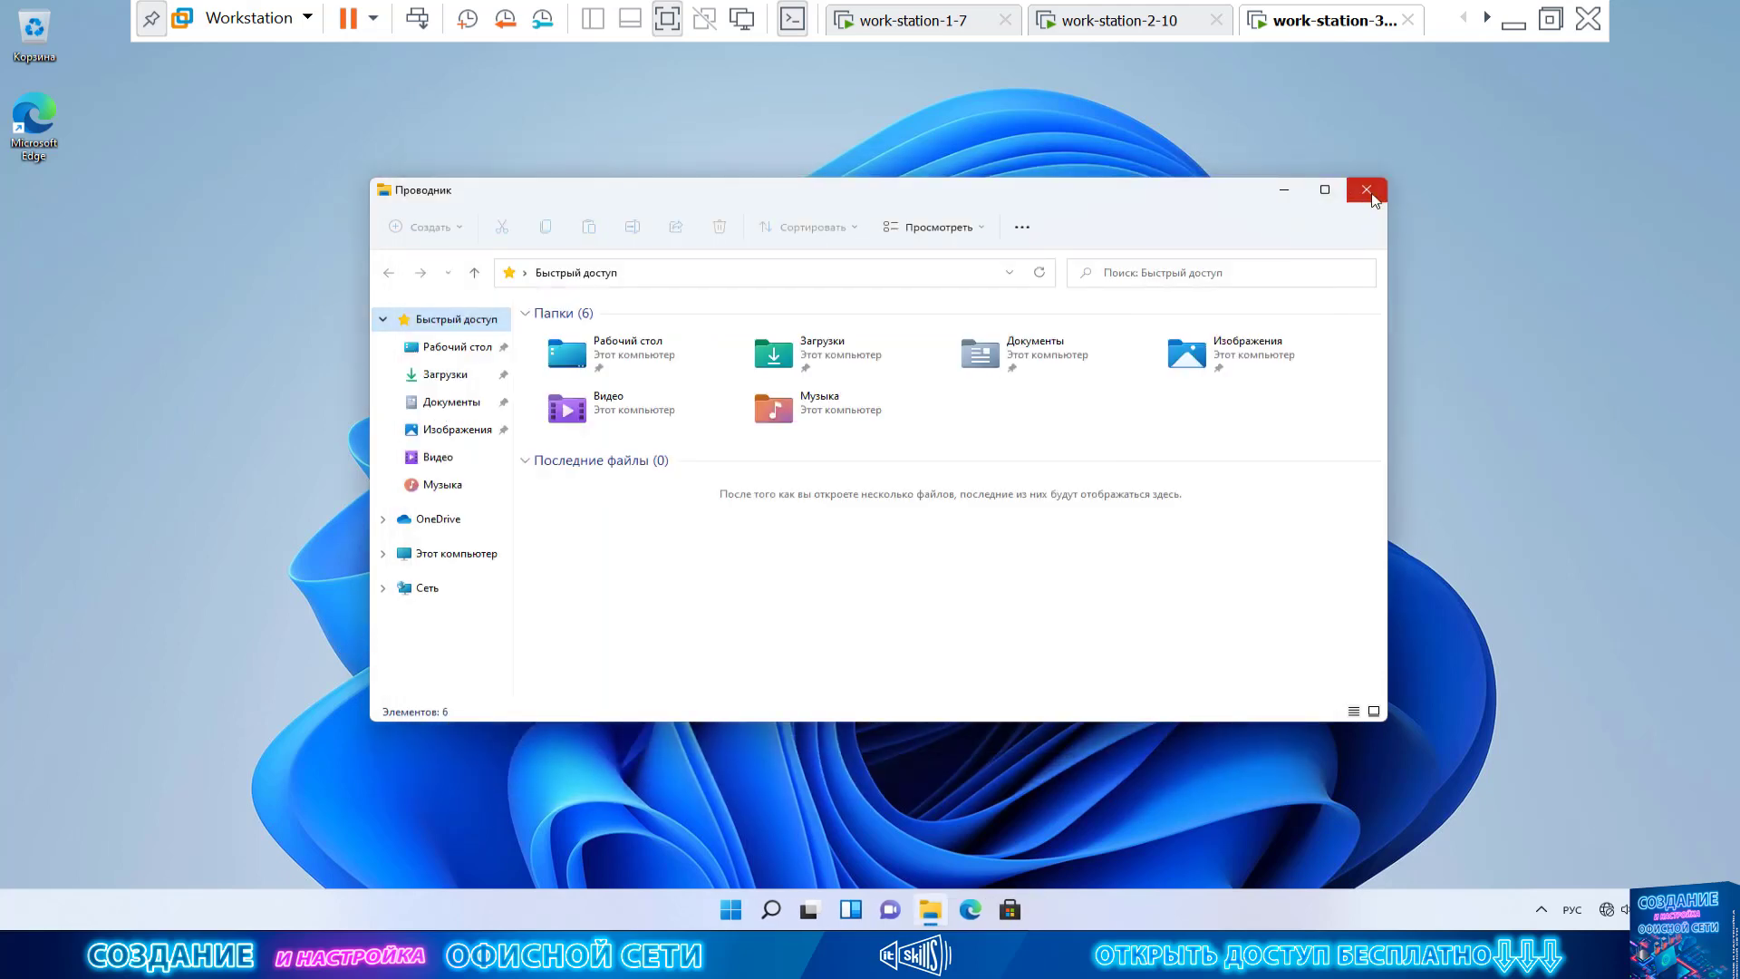
Close the File Explorer window to leave an empty desktop
left_click(1372, 196)
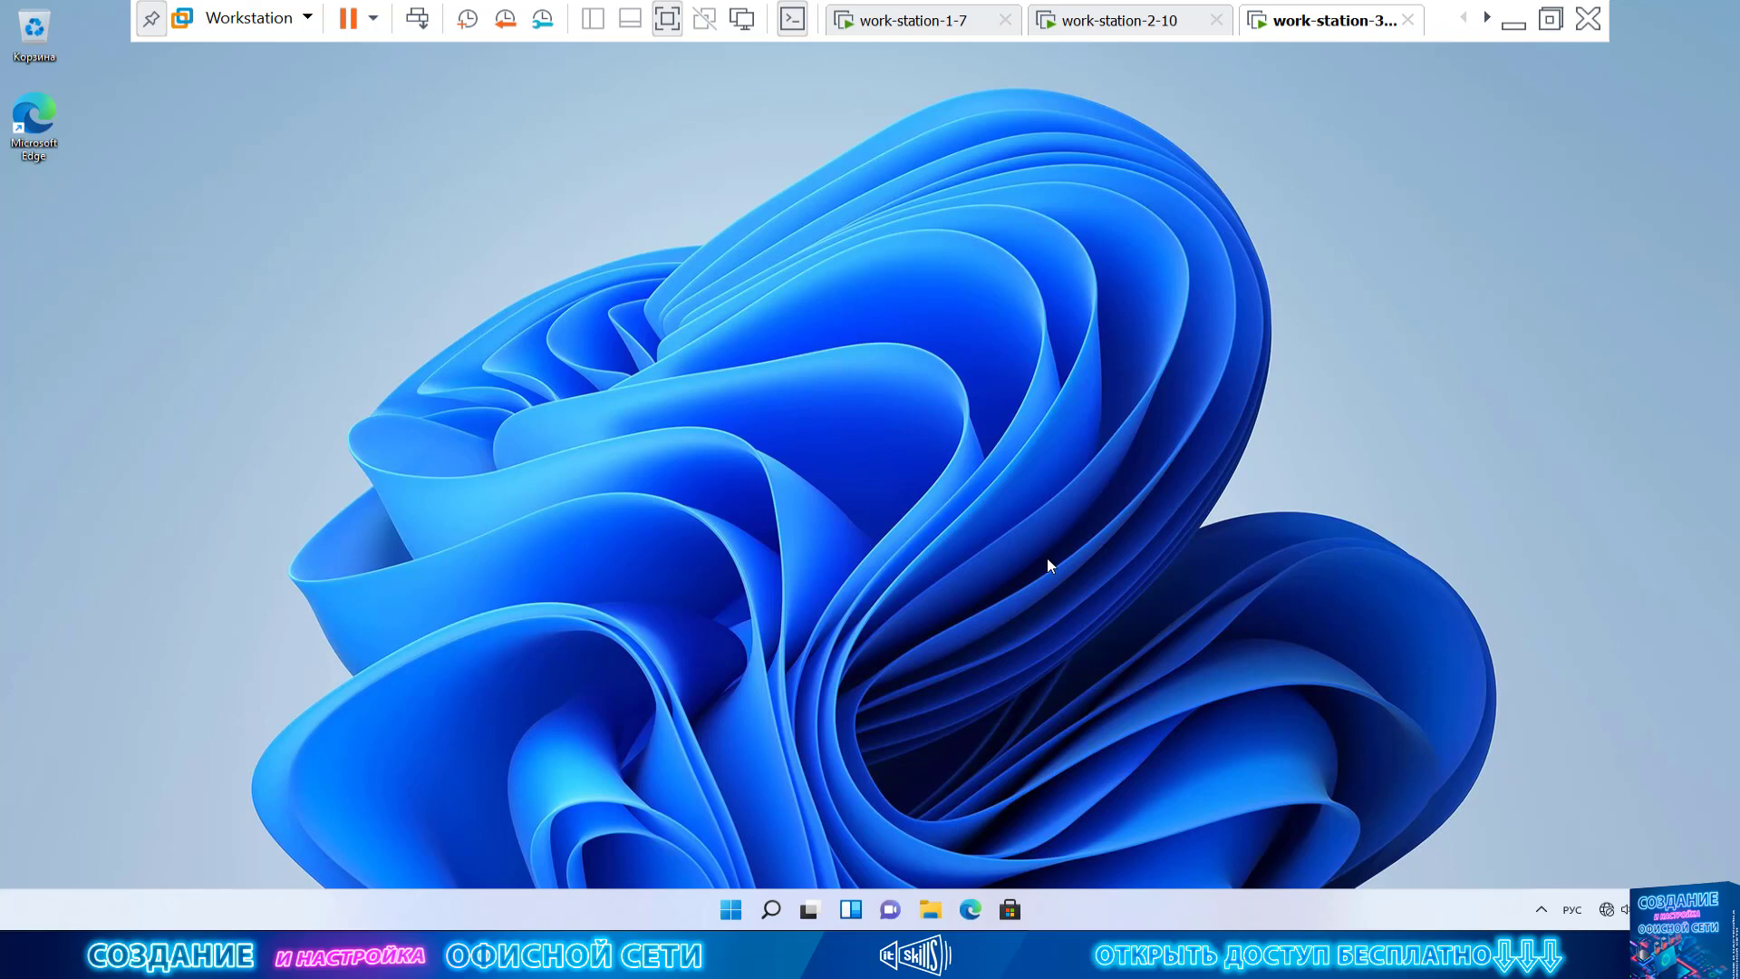
Open File Explorer and navigate to Control Panel from the address-bar locations list
left_click(930, 909)
left_click(524, 272)
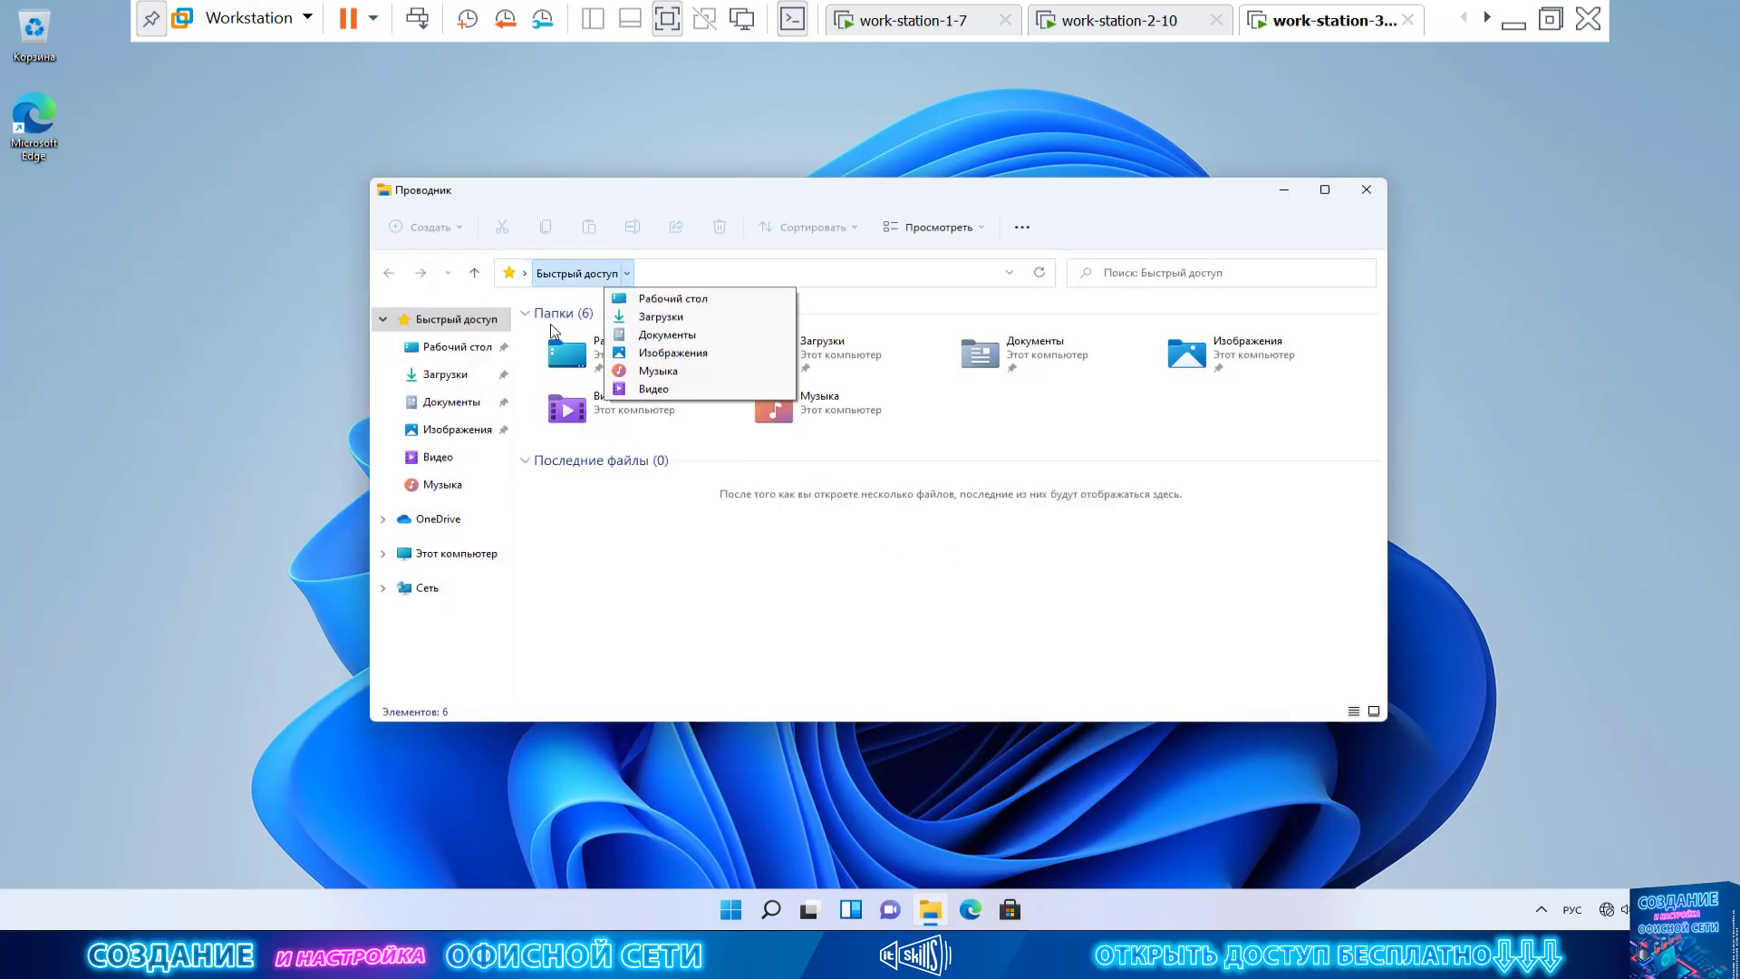
left_click(584, 432)
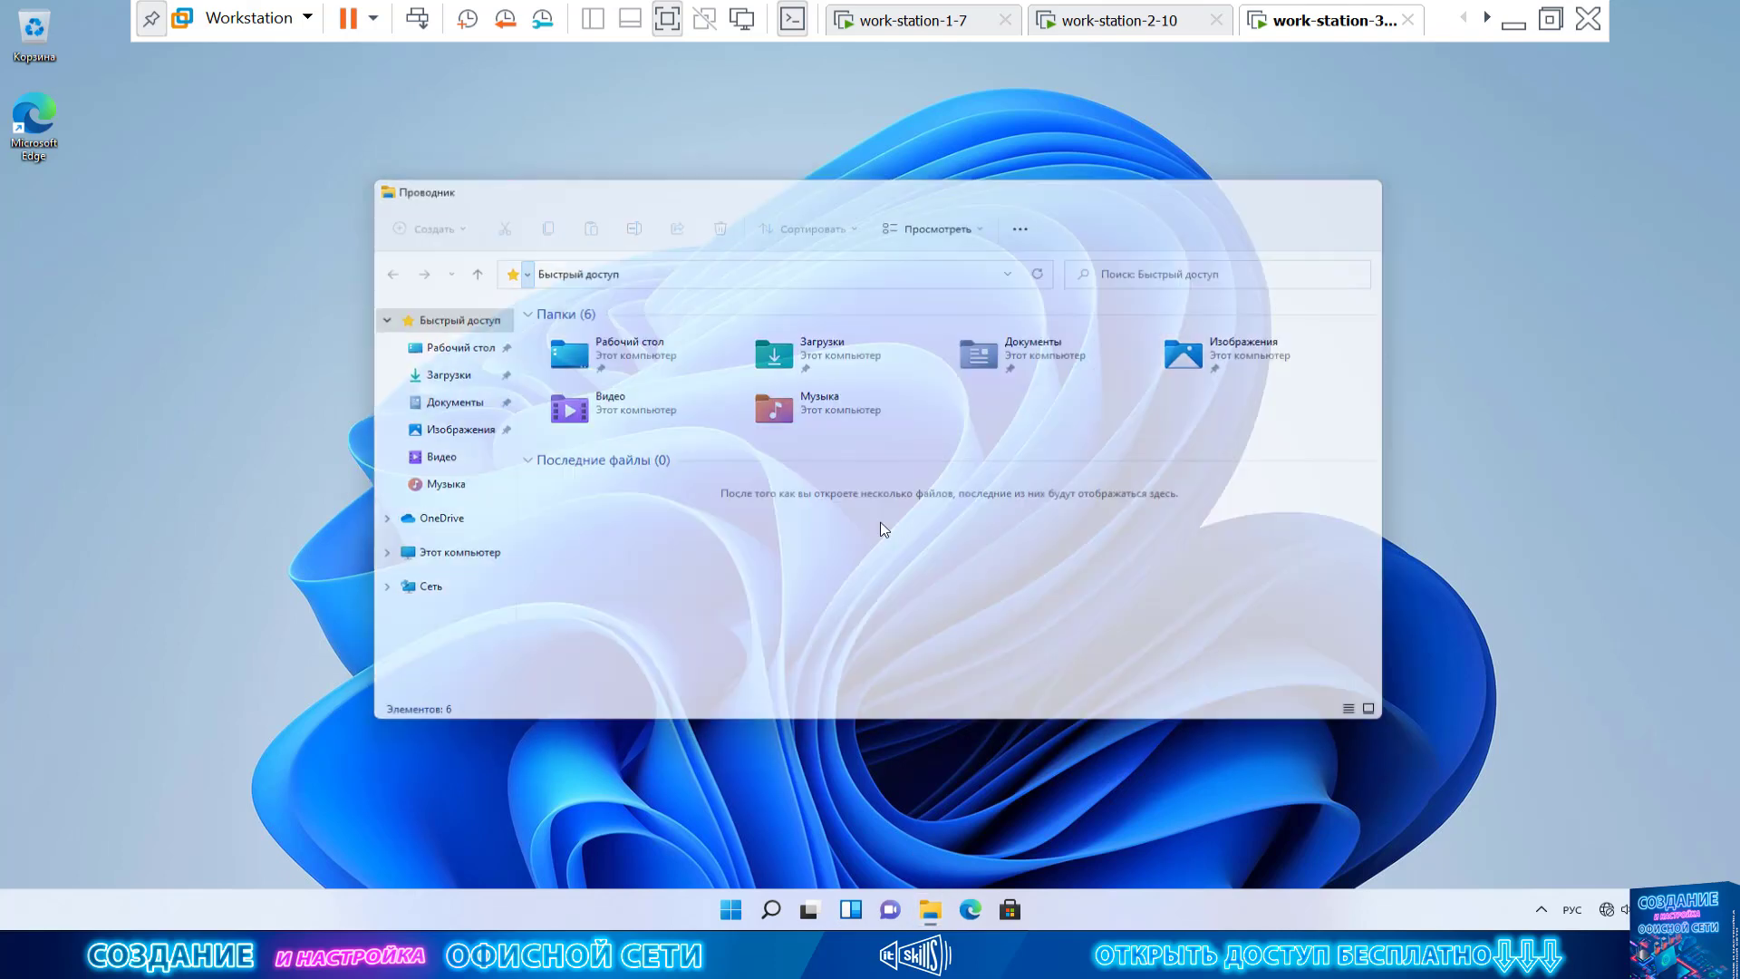
View Control Panel as small icons, then go to User Accounts and Change User Account Control settings
left_click(1160, 278)
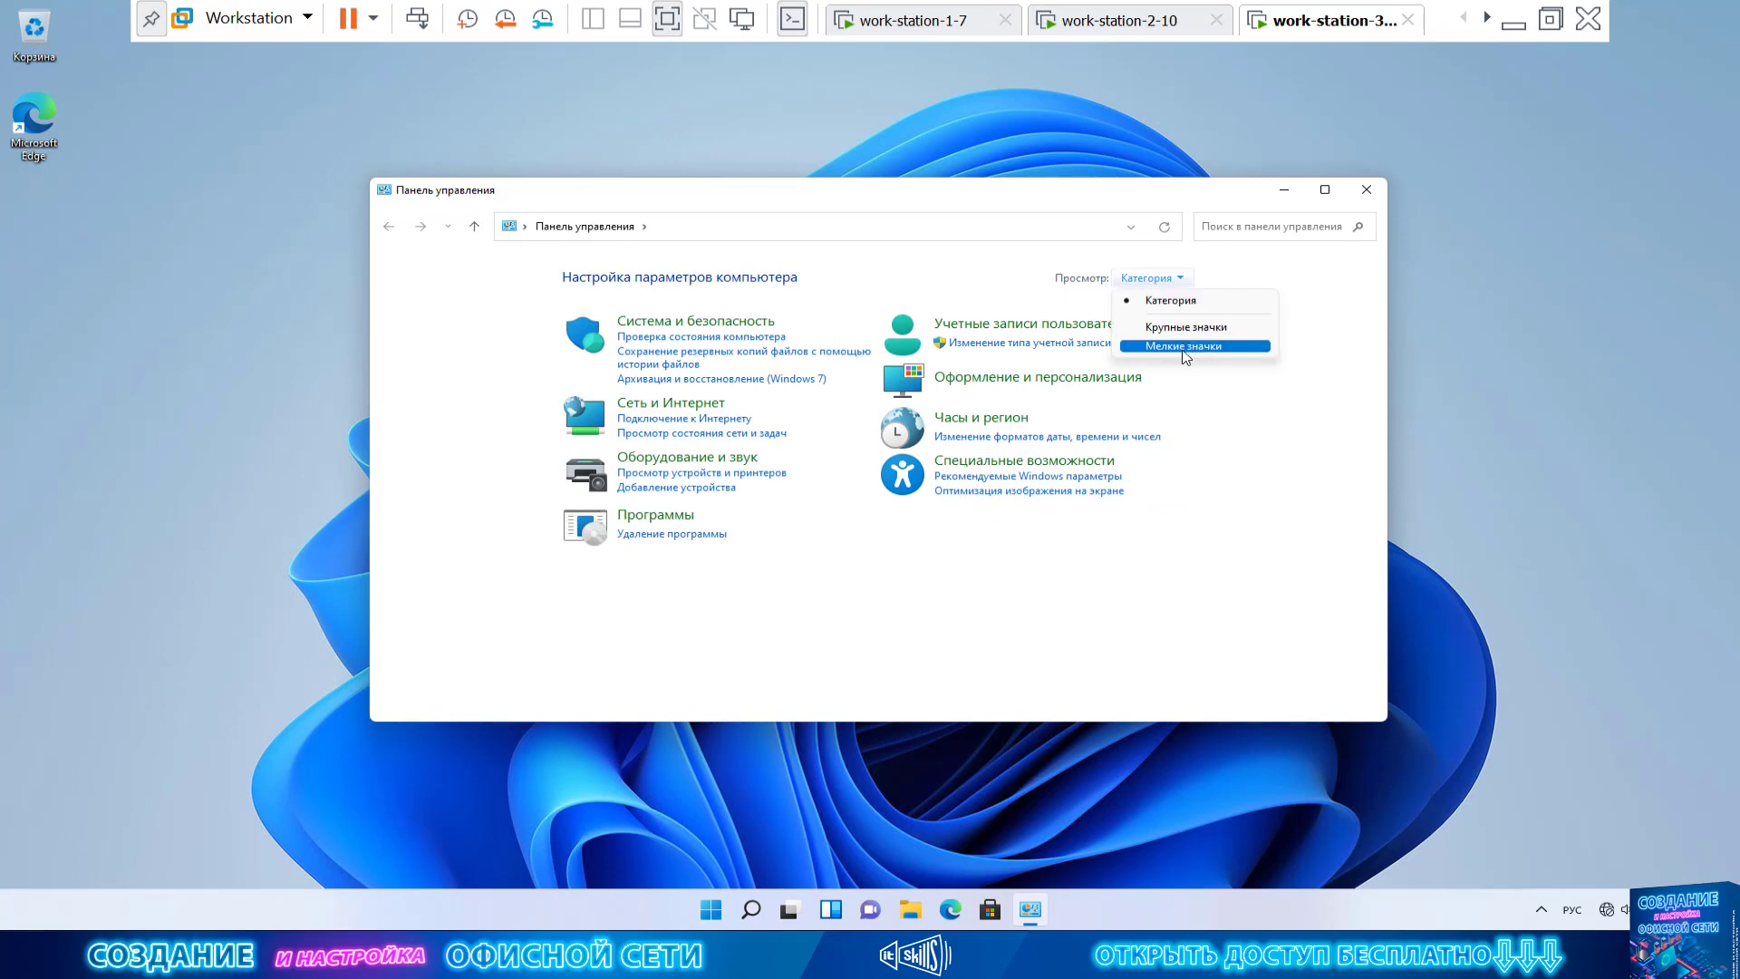
left_click(1182, 352)
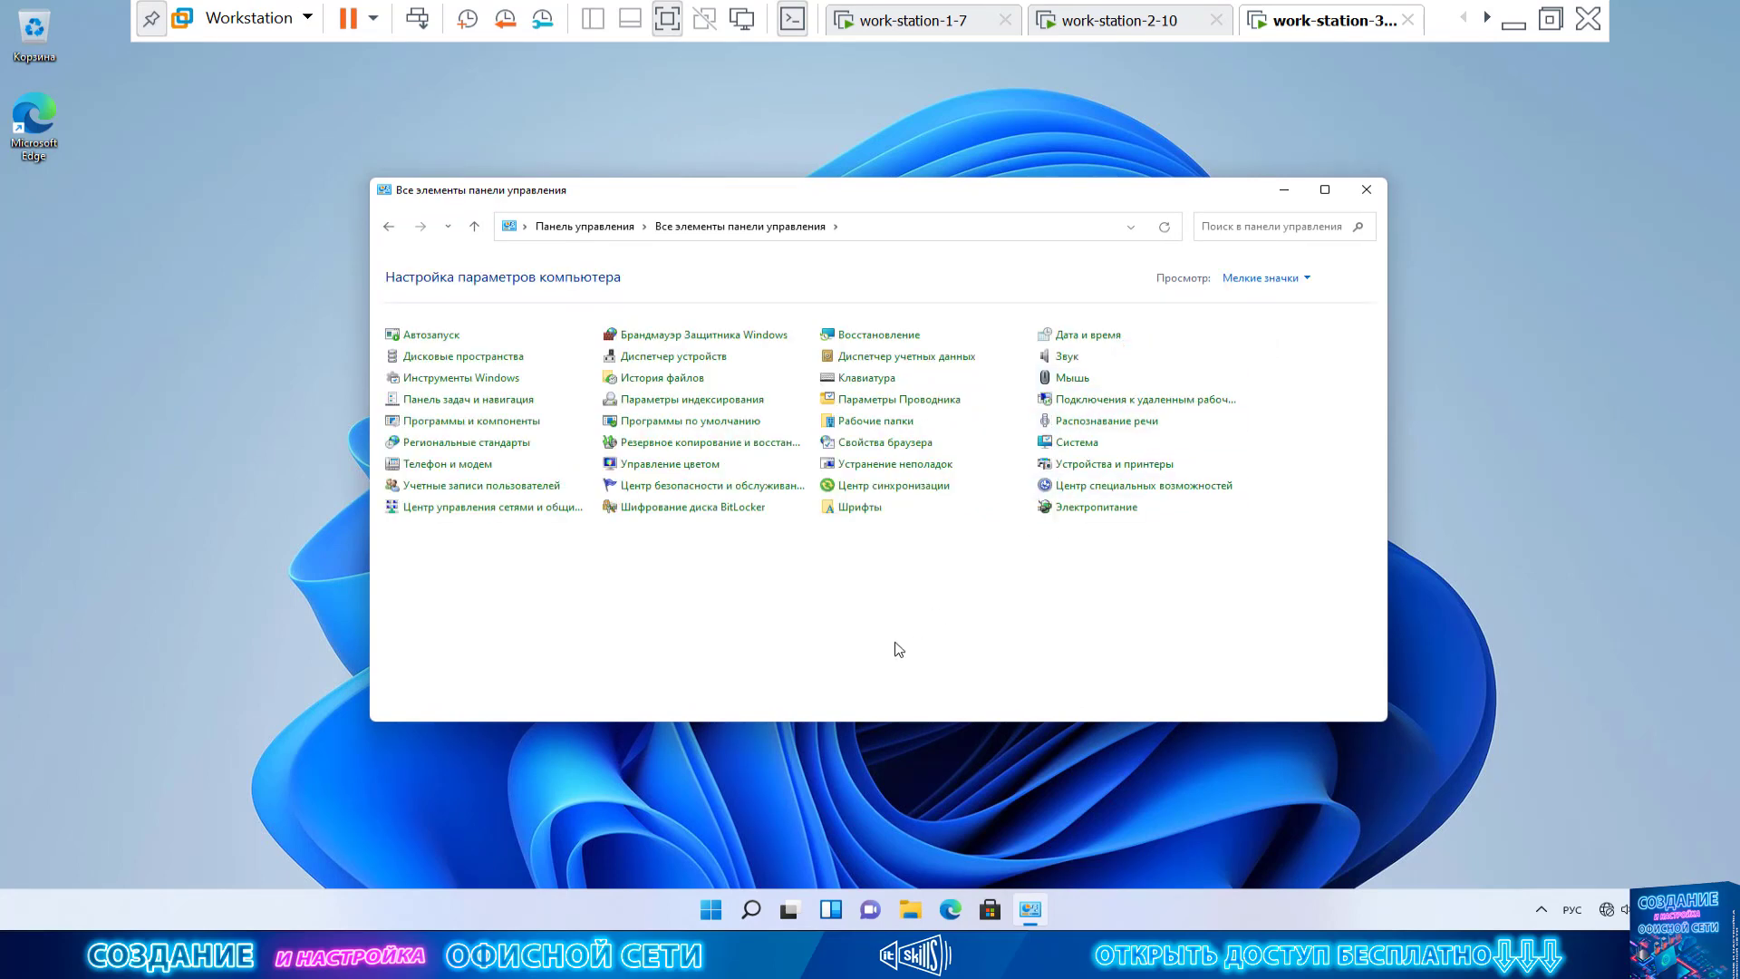
left_click(482, 487)
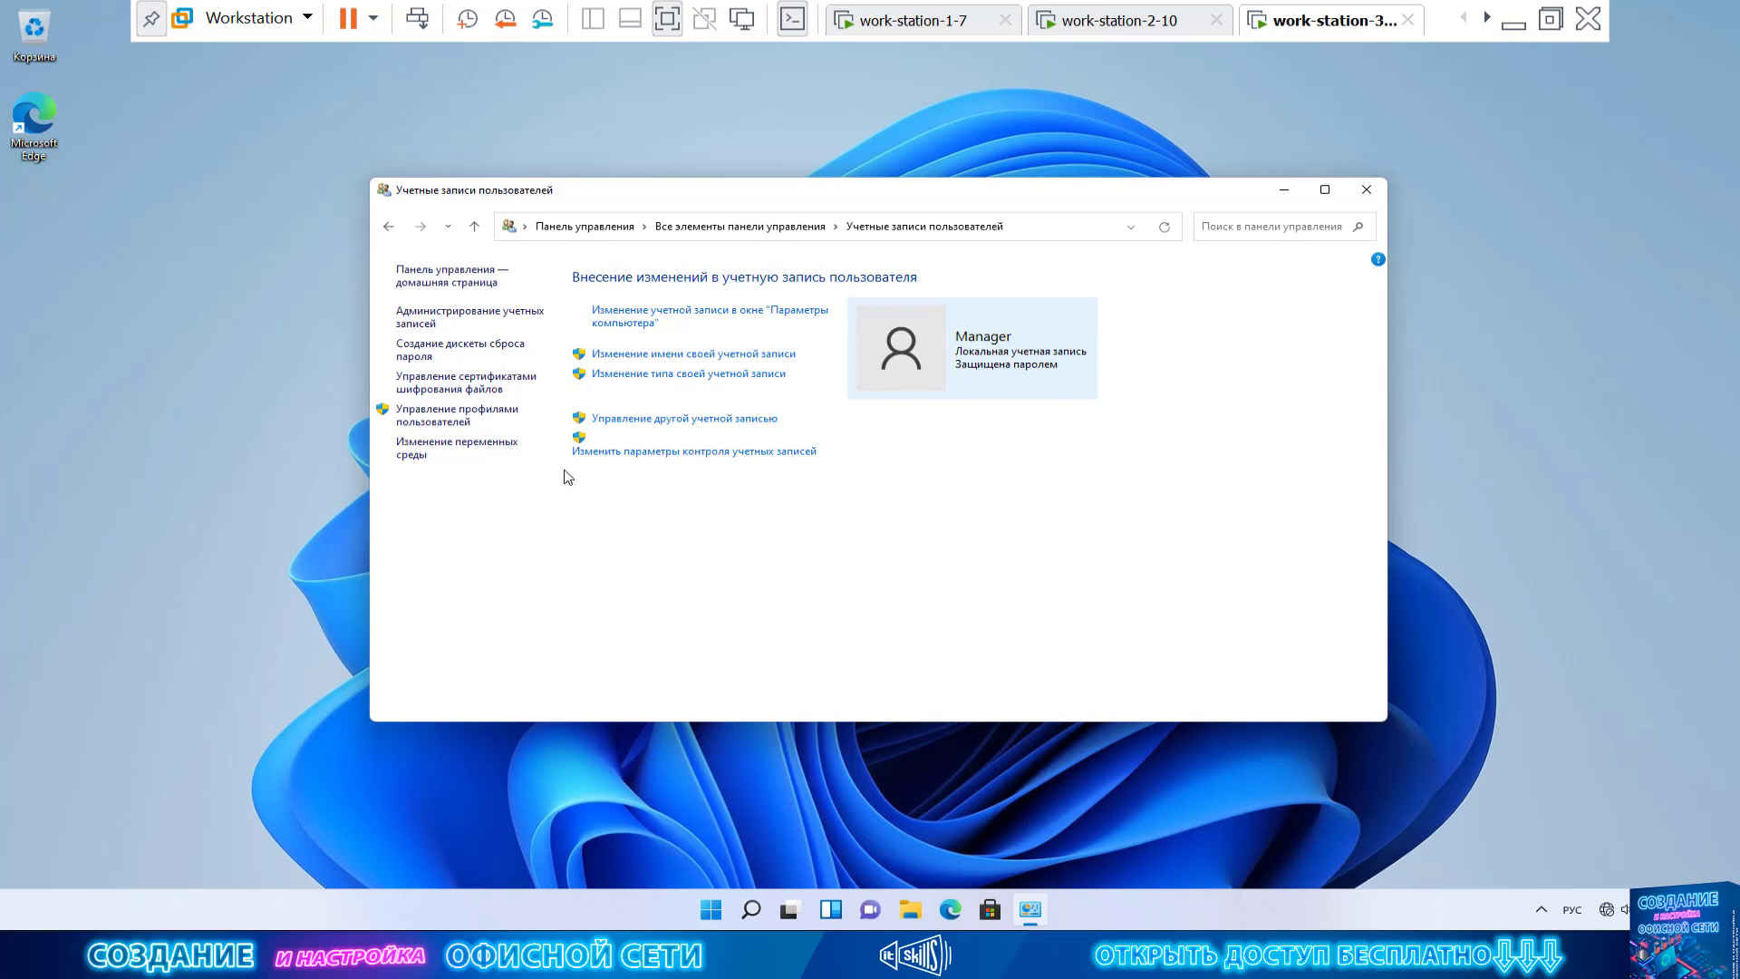
left_click(769, 464)
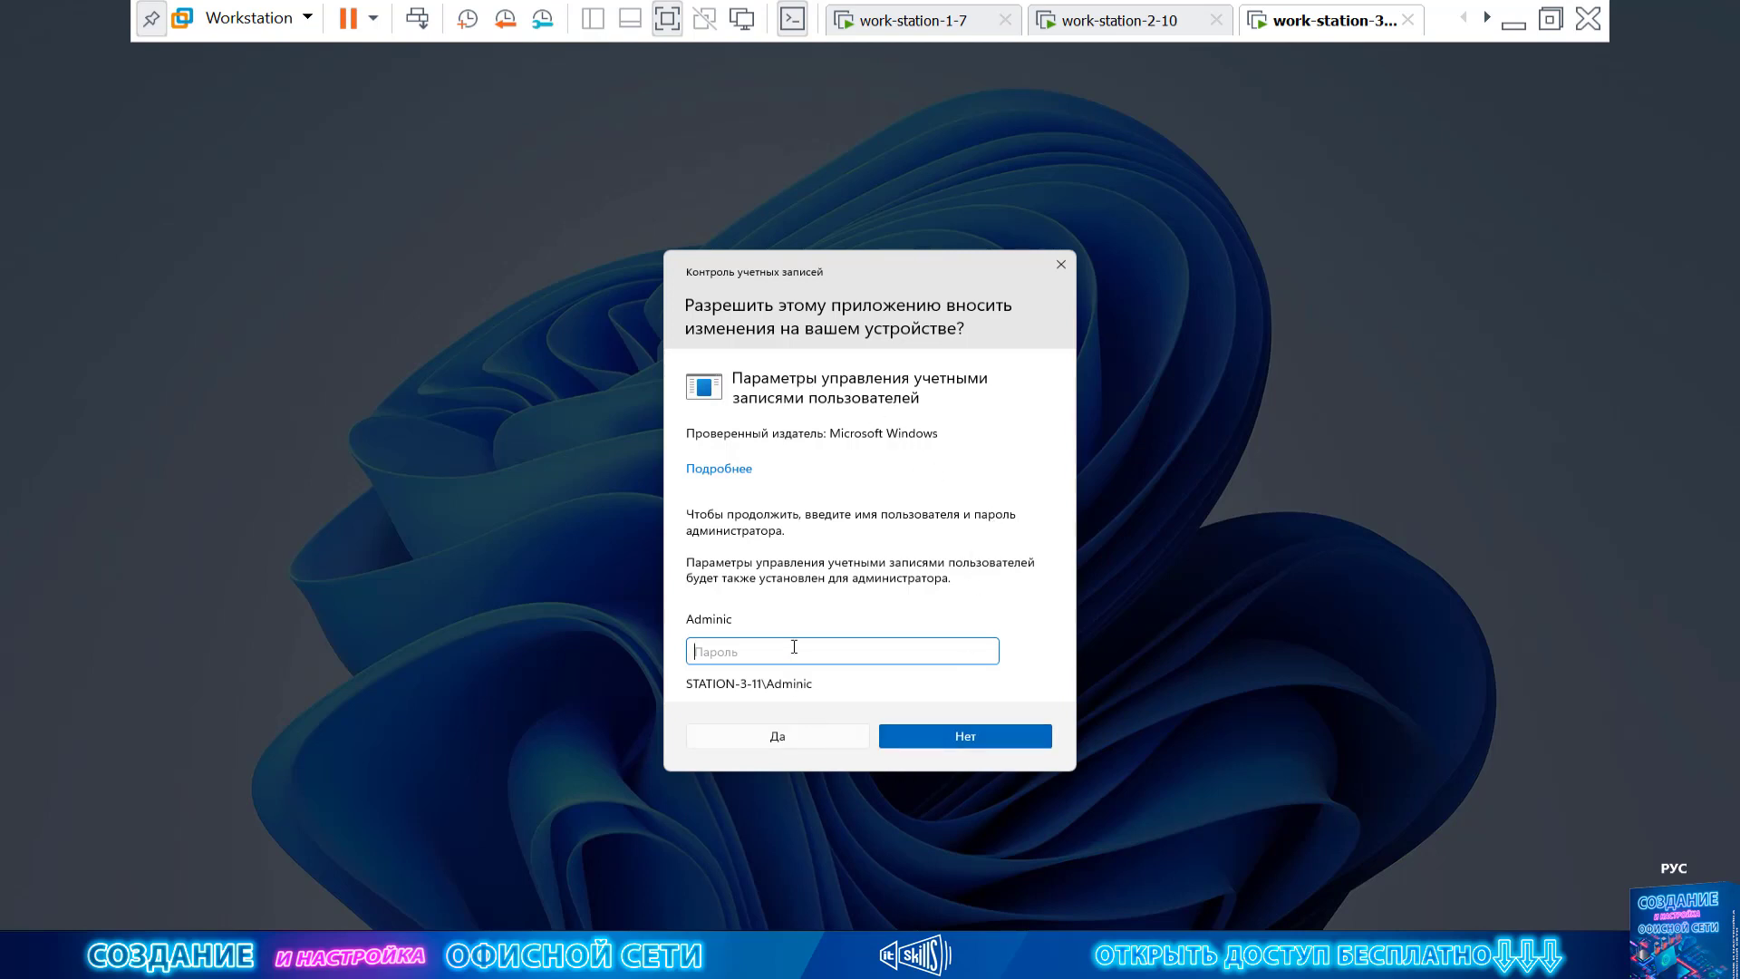
Enter the administrator password in the UAC prompt and confirm it
type("******")
key("Return")
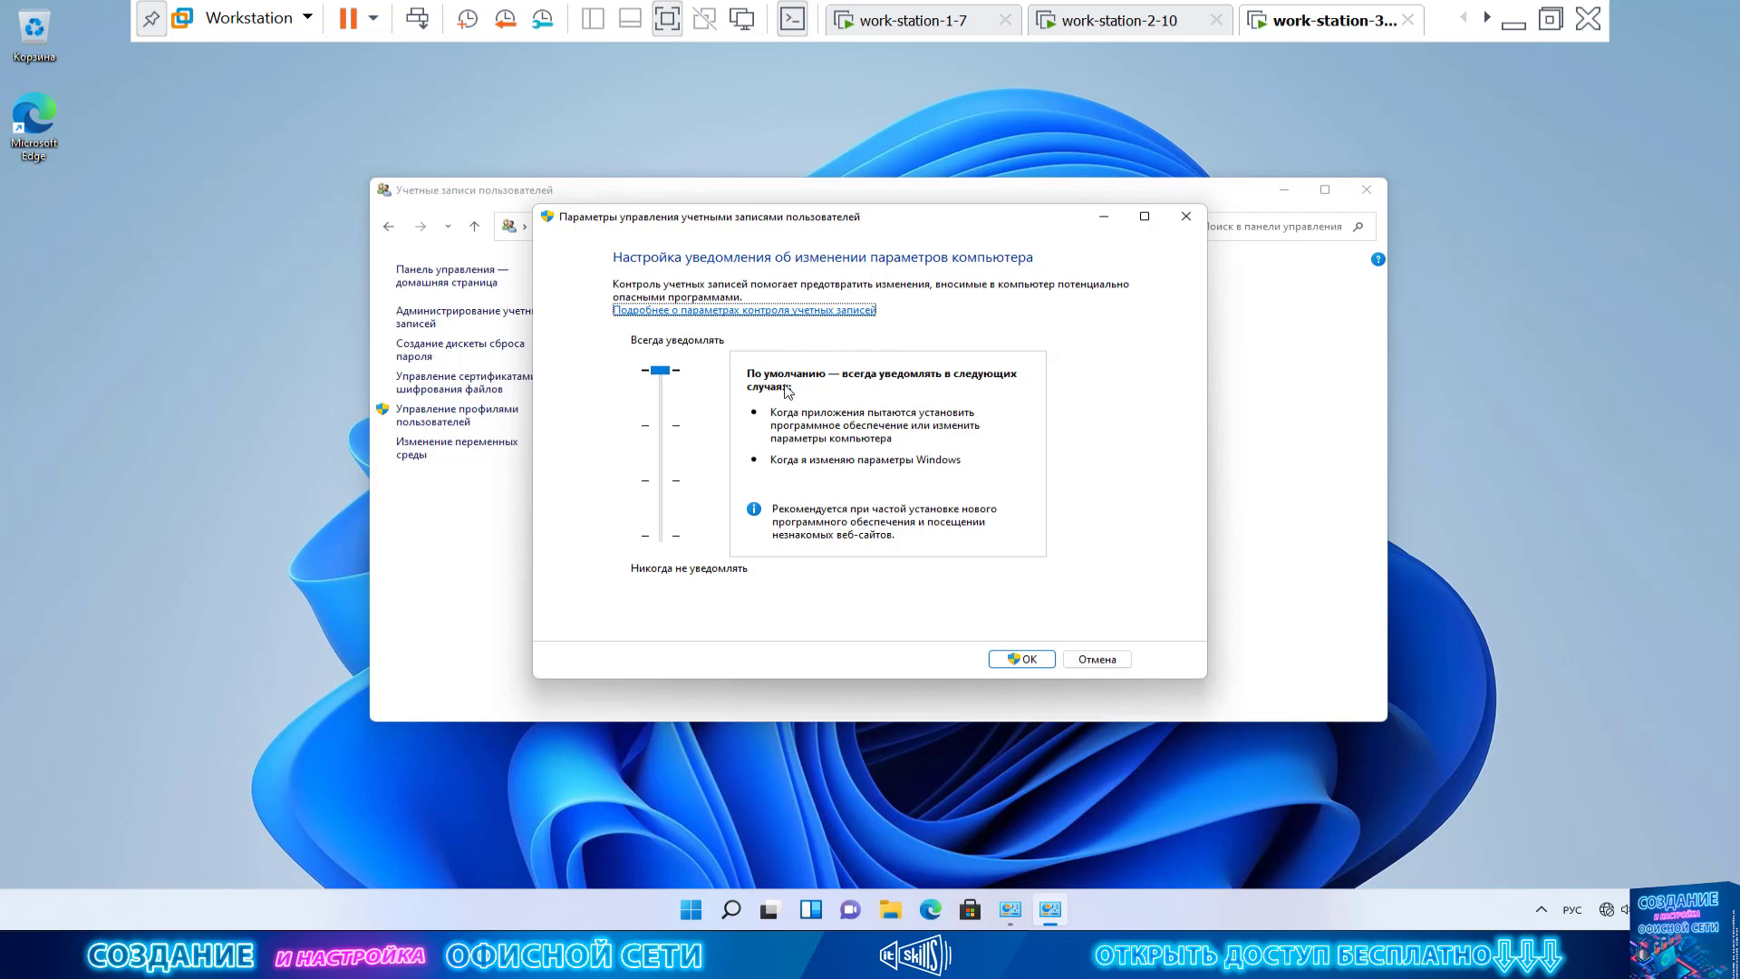
Slide UAC notifications down to Never notify and back to the top, then cancel with Отмена
left_click(661, 542)
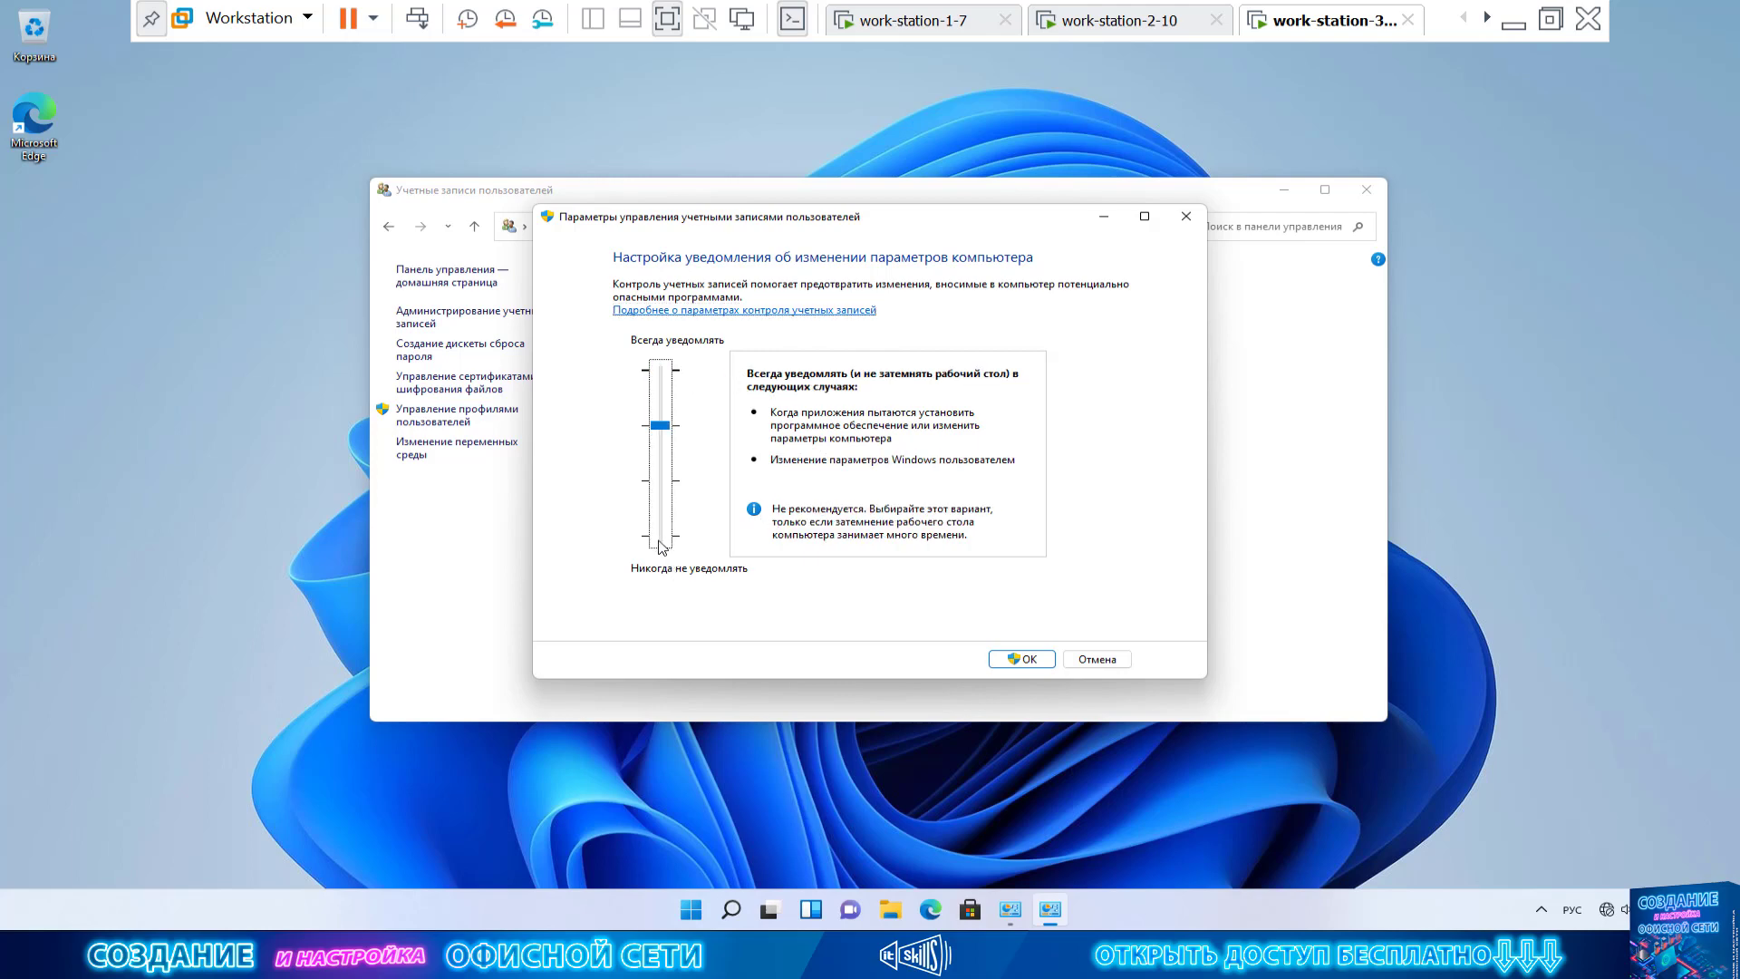
left_click_drag(662, 434, 661, 536)
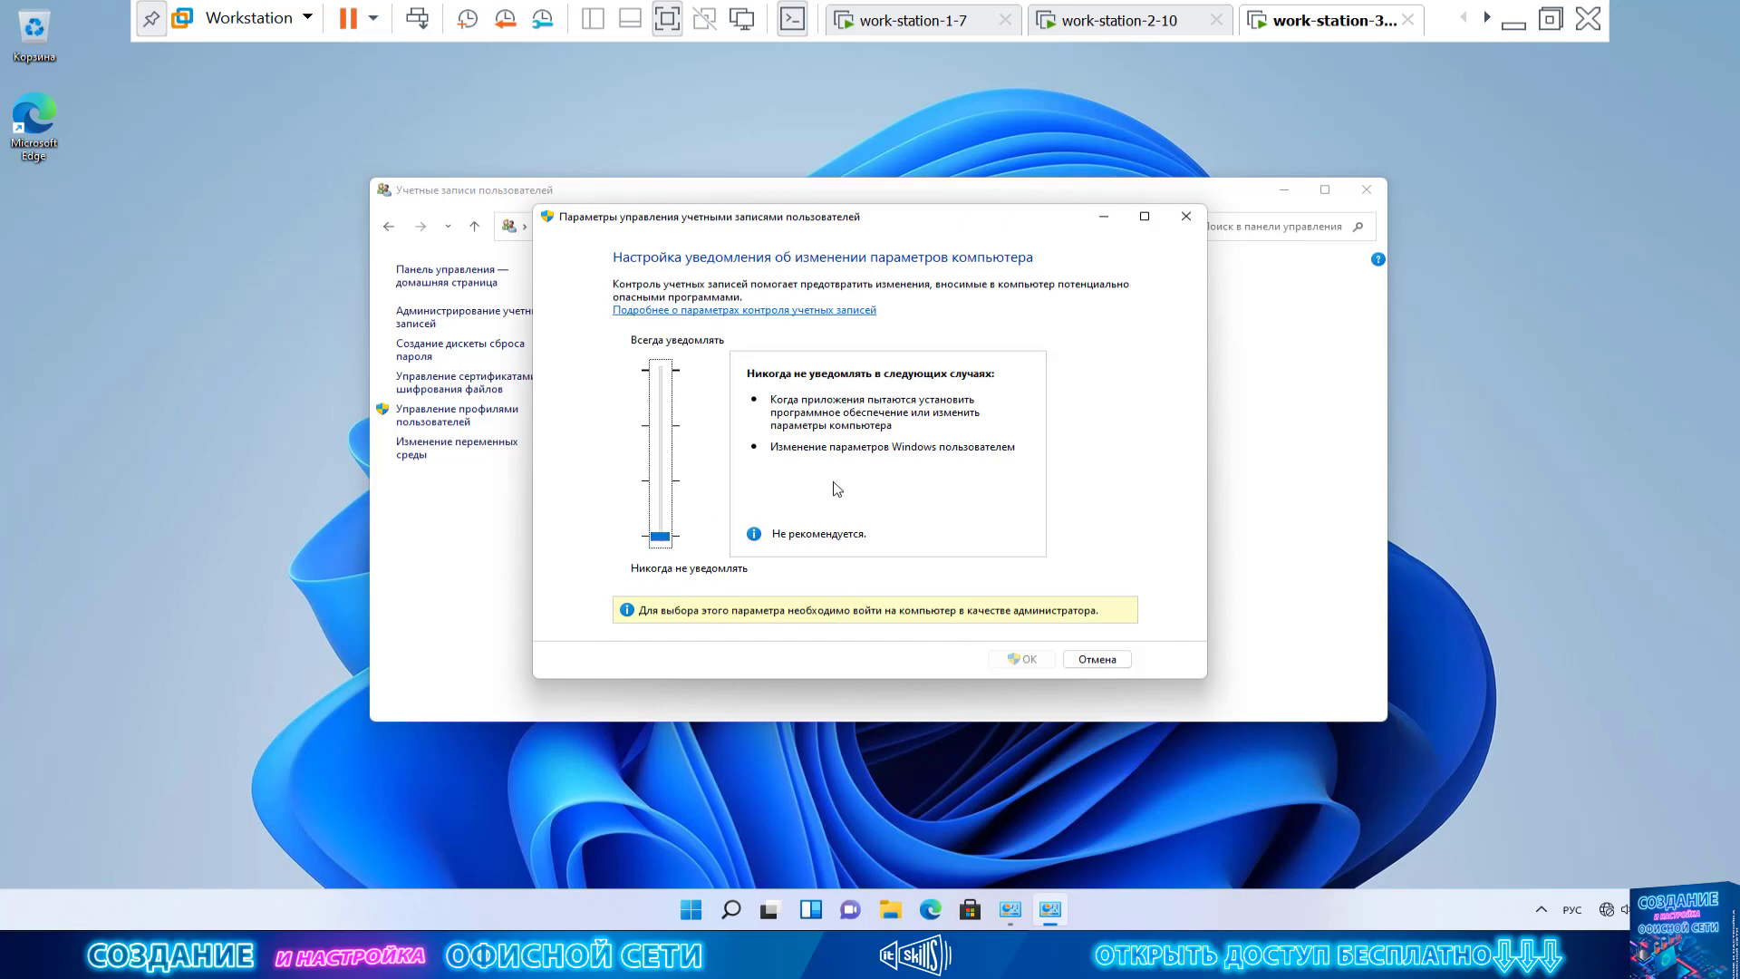
left_click_drag(660, 537, 659, 370)
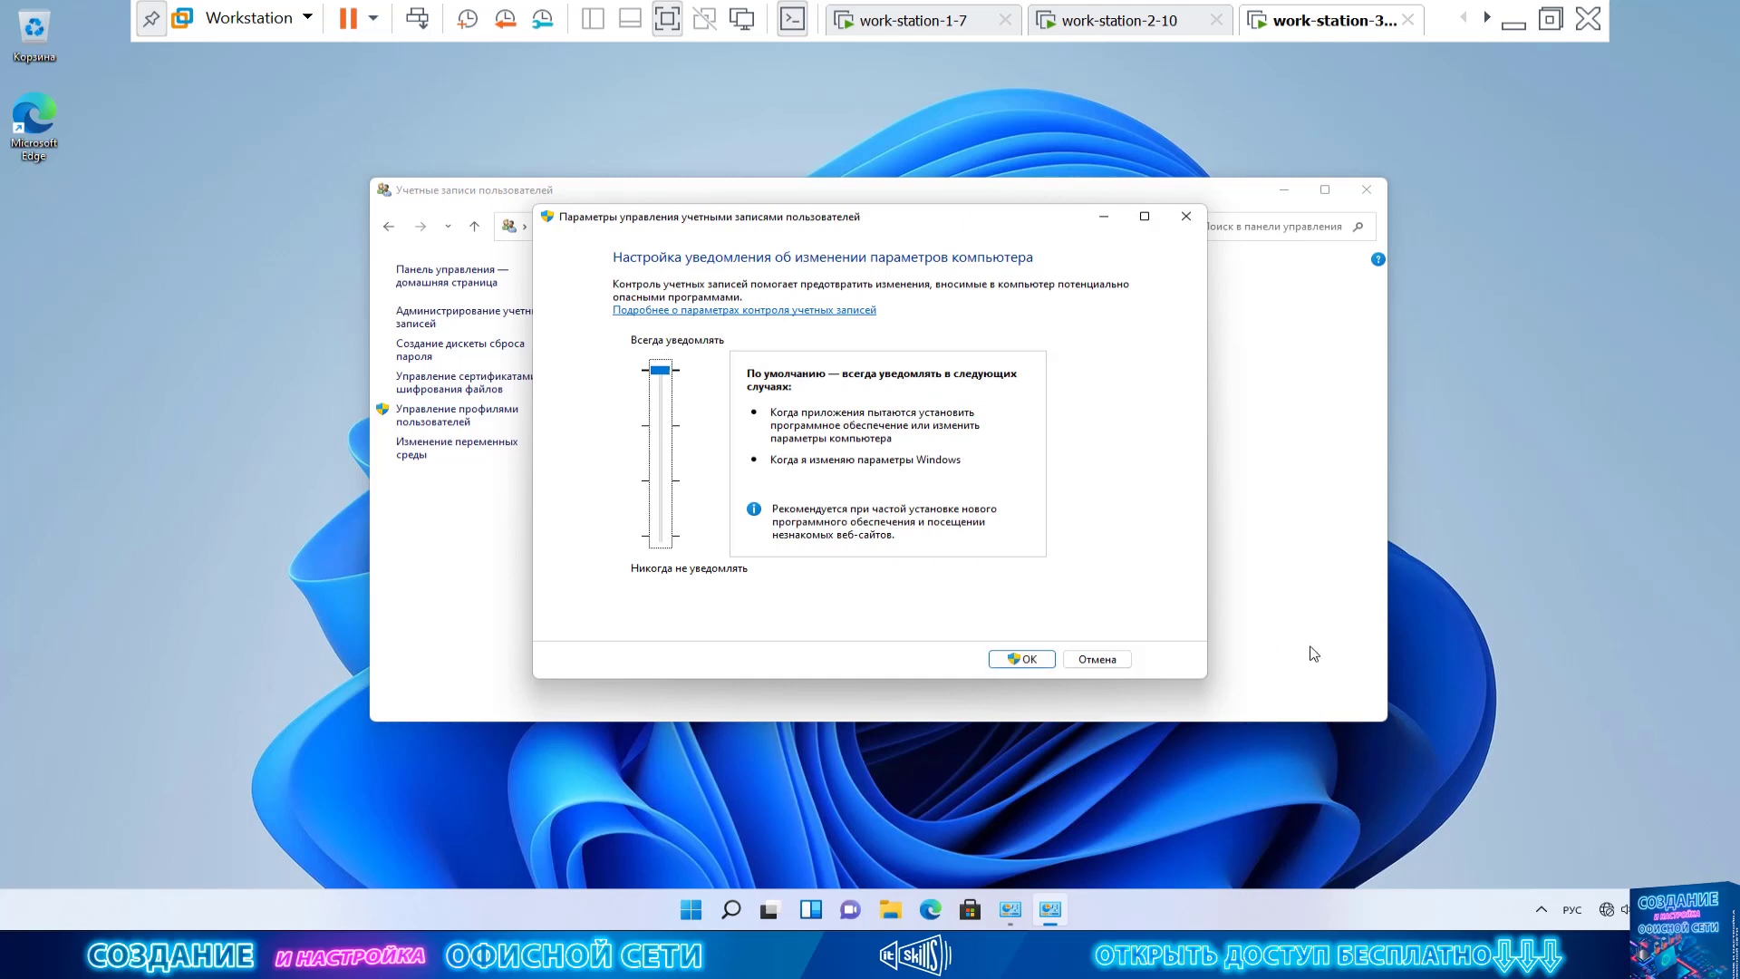
left_click(1099, 660)
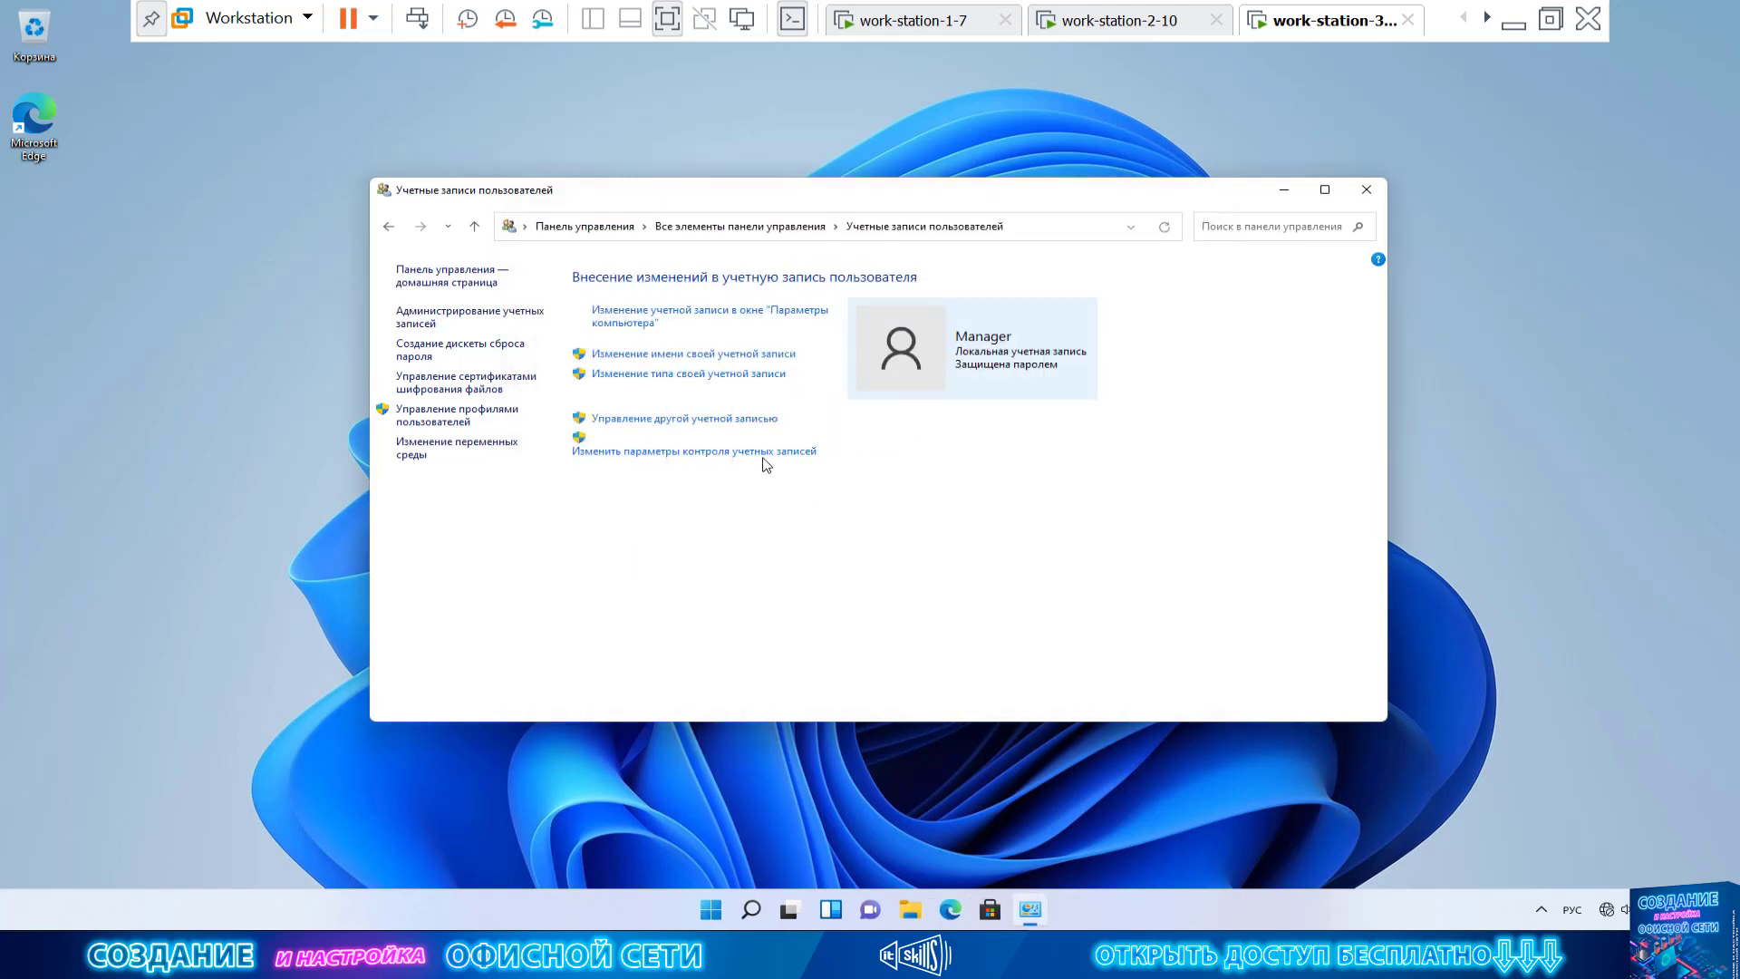
left_click(764, 451)
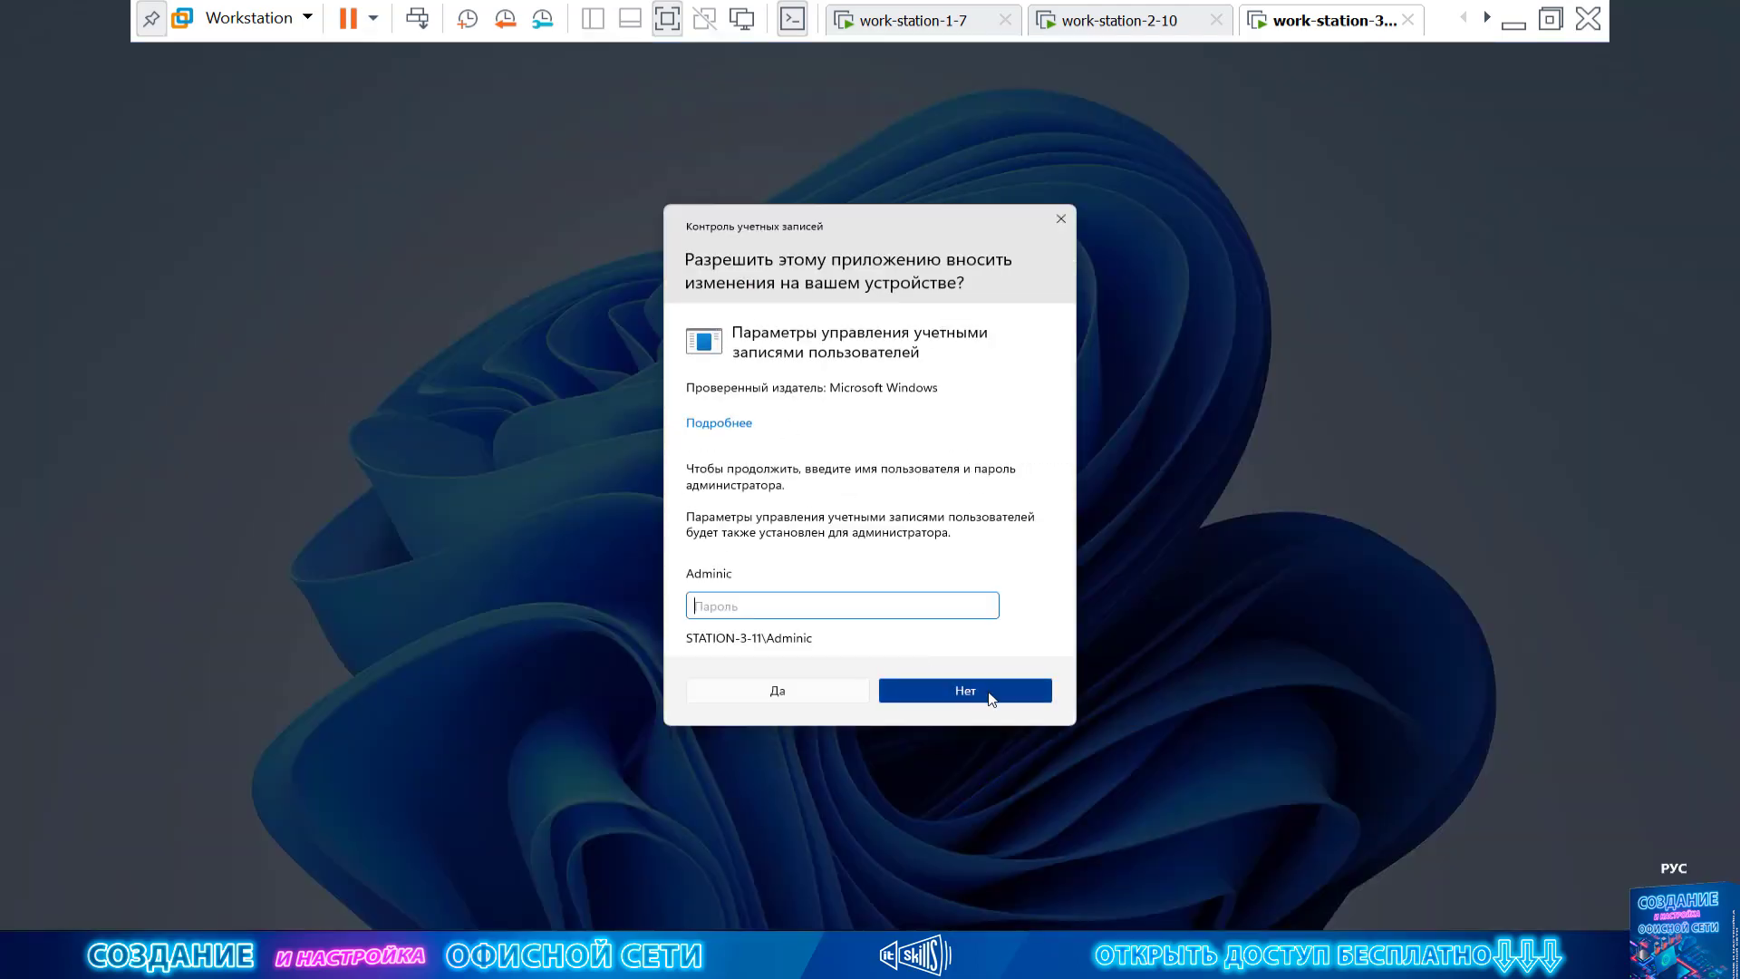
left_click(989, 697)
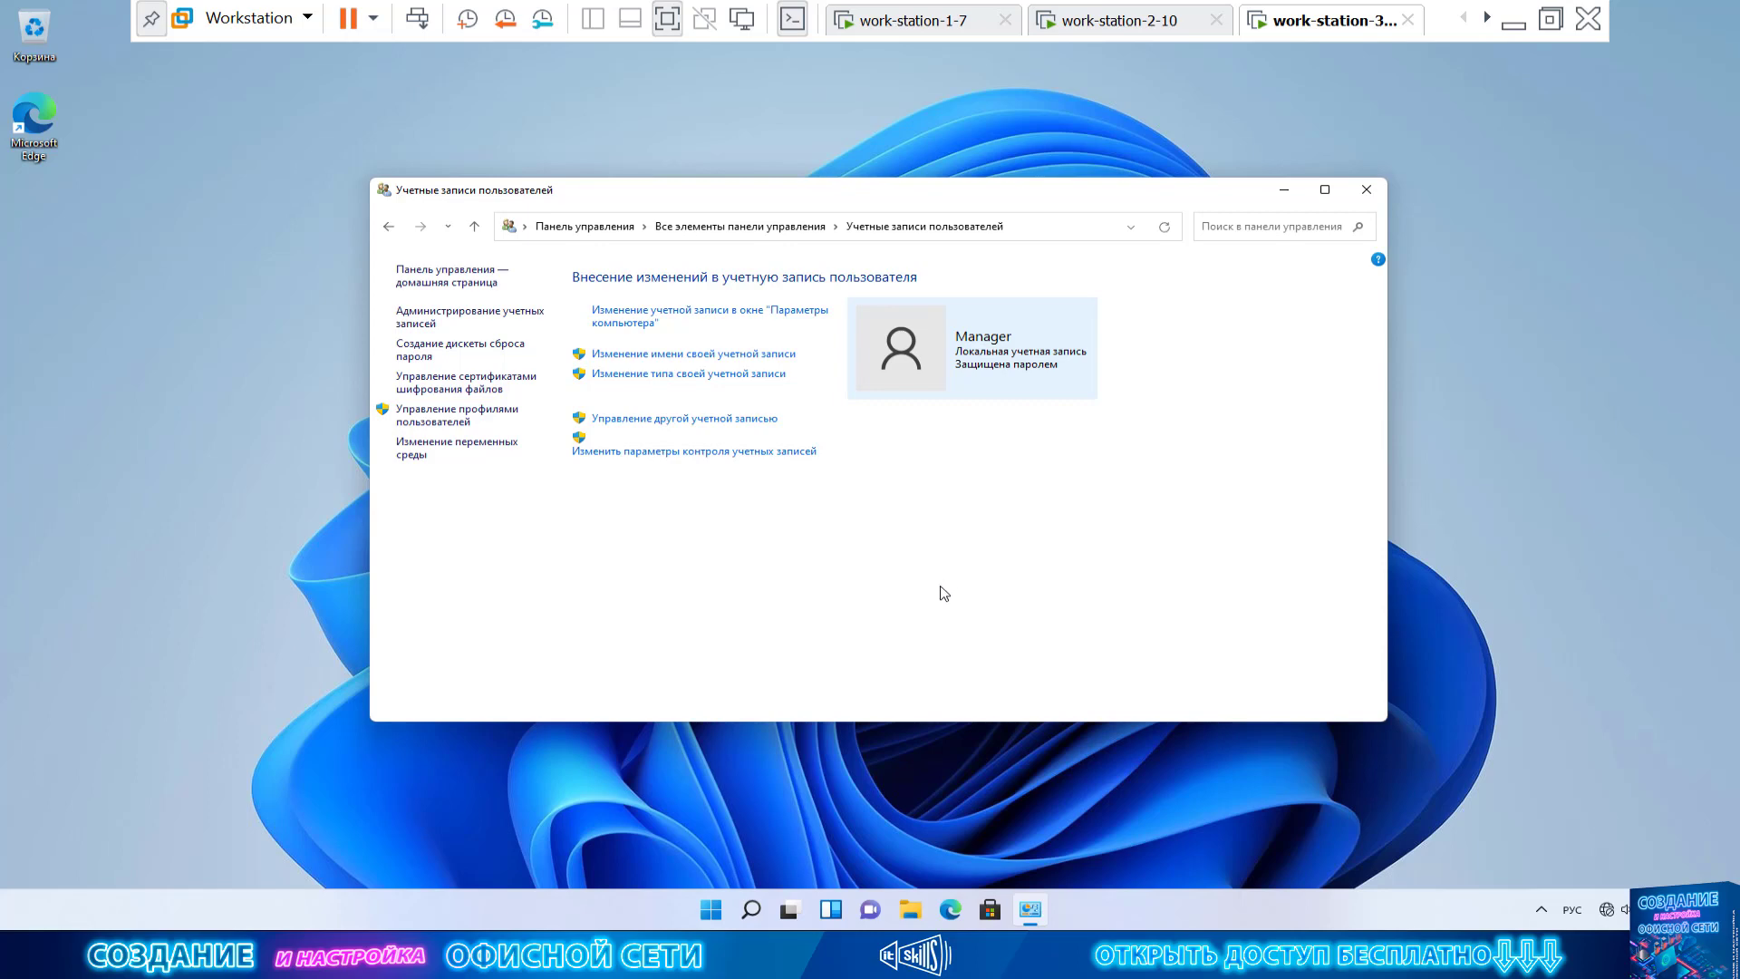
Request UAC settings again, decline the prompt with Нет, and open the Run dialog with Win+R
left_click(699, 451)
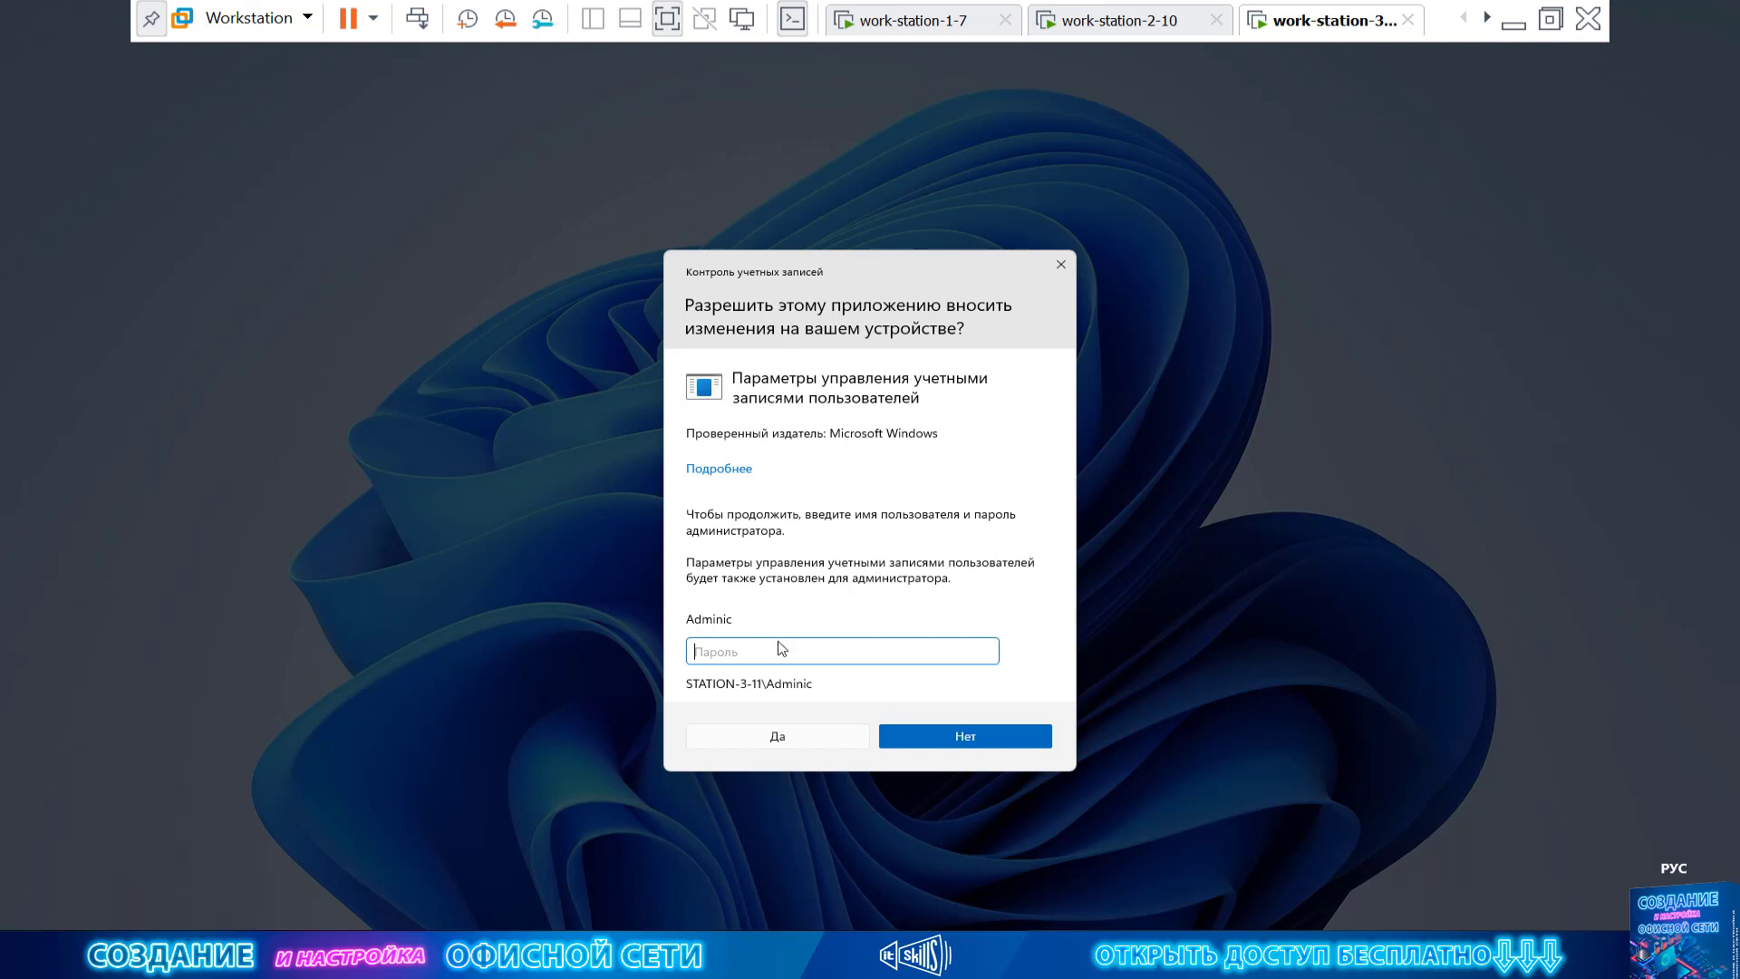
left_click(982, 737)
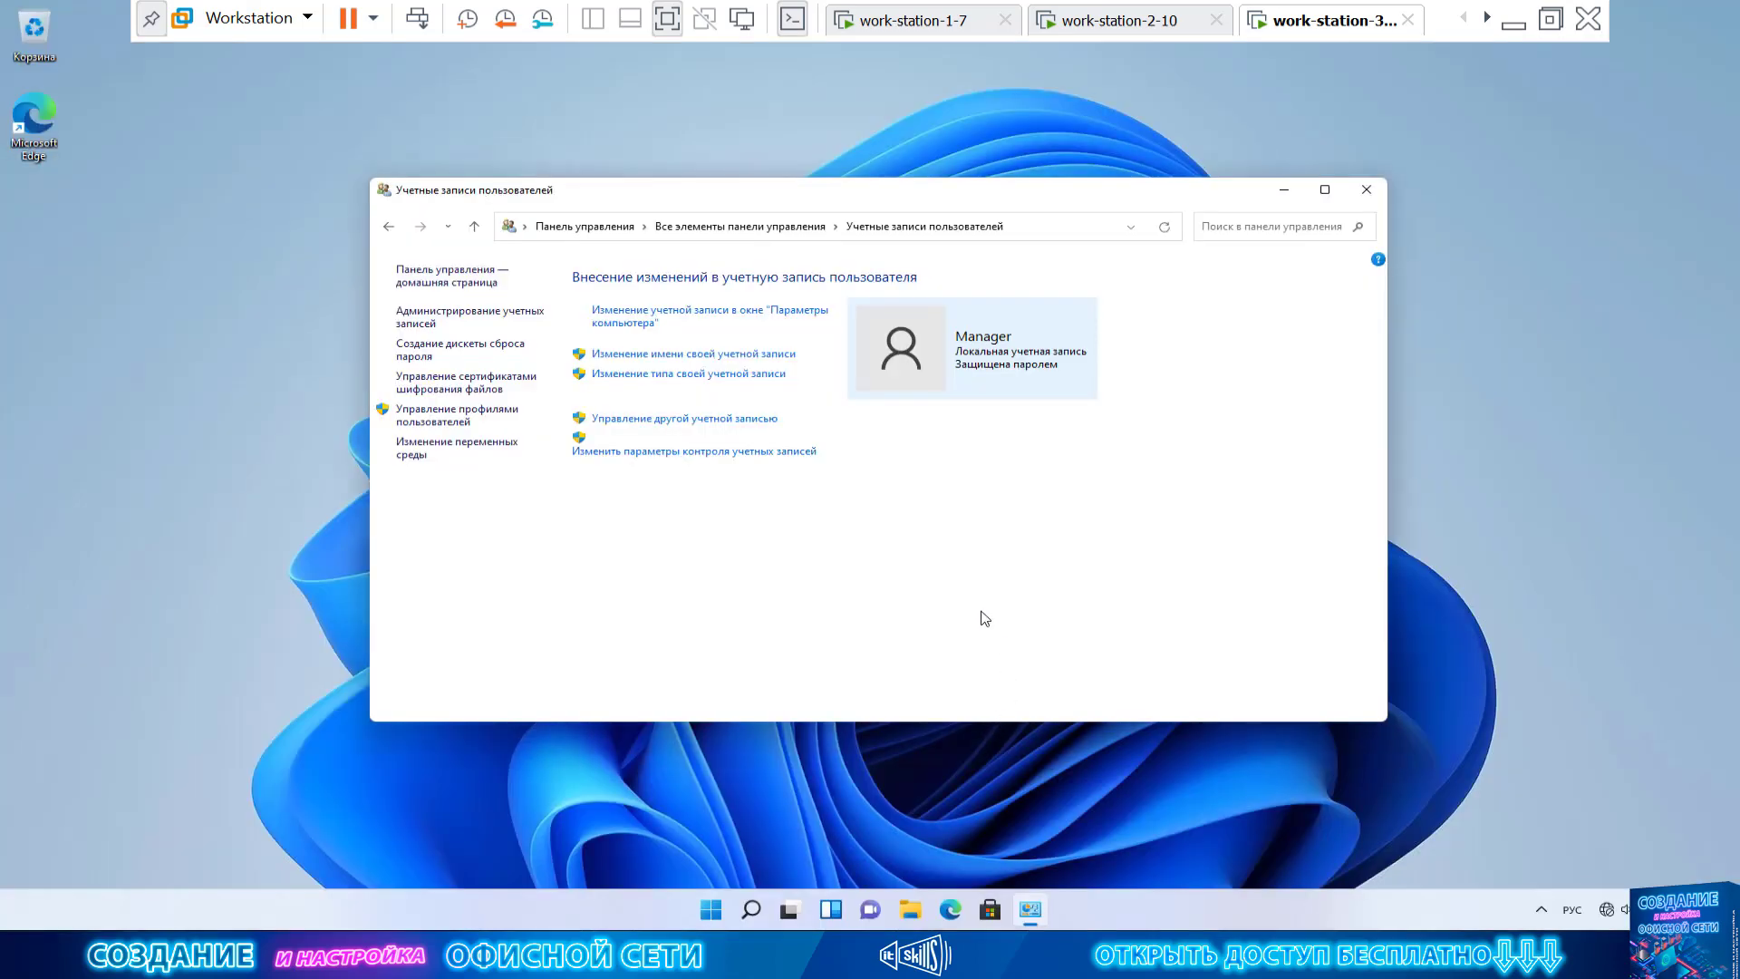
left_click(751, 805)
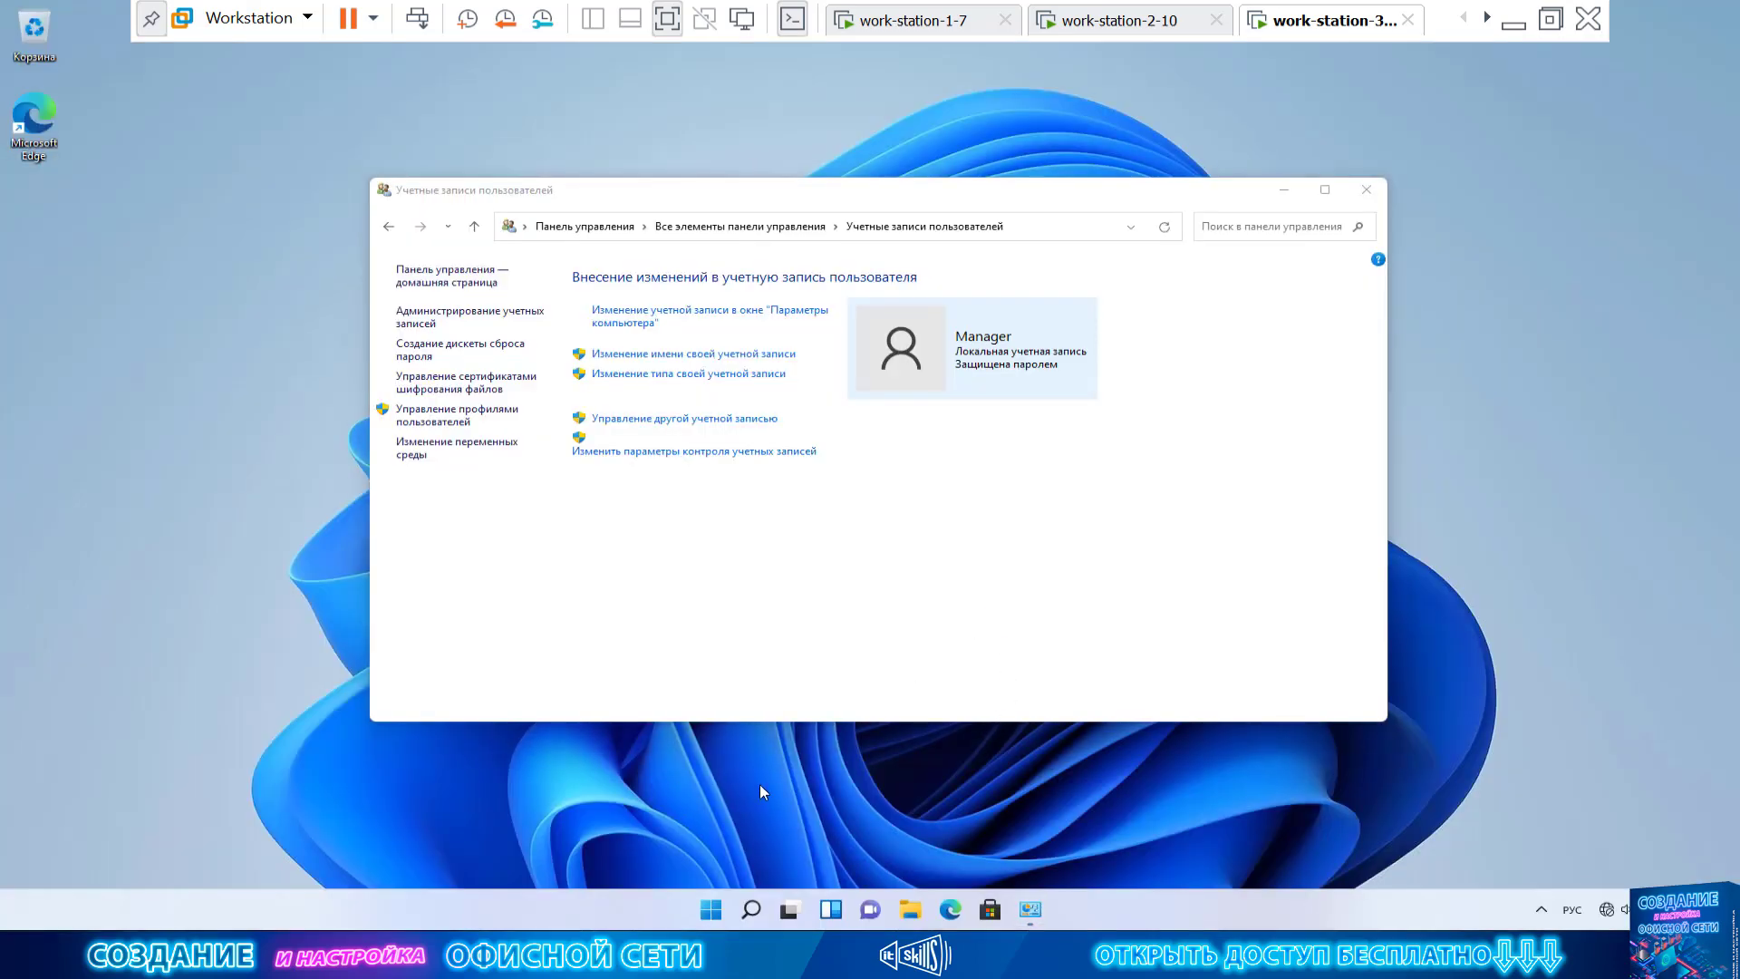
key("super+r")
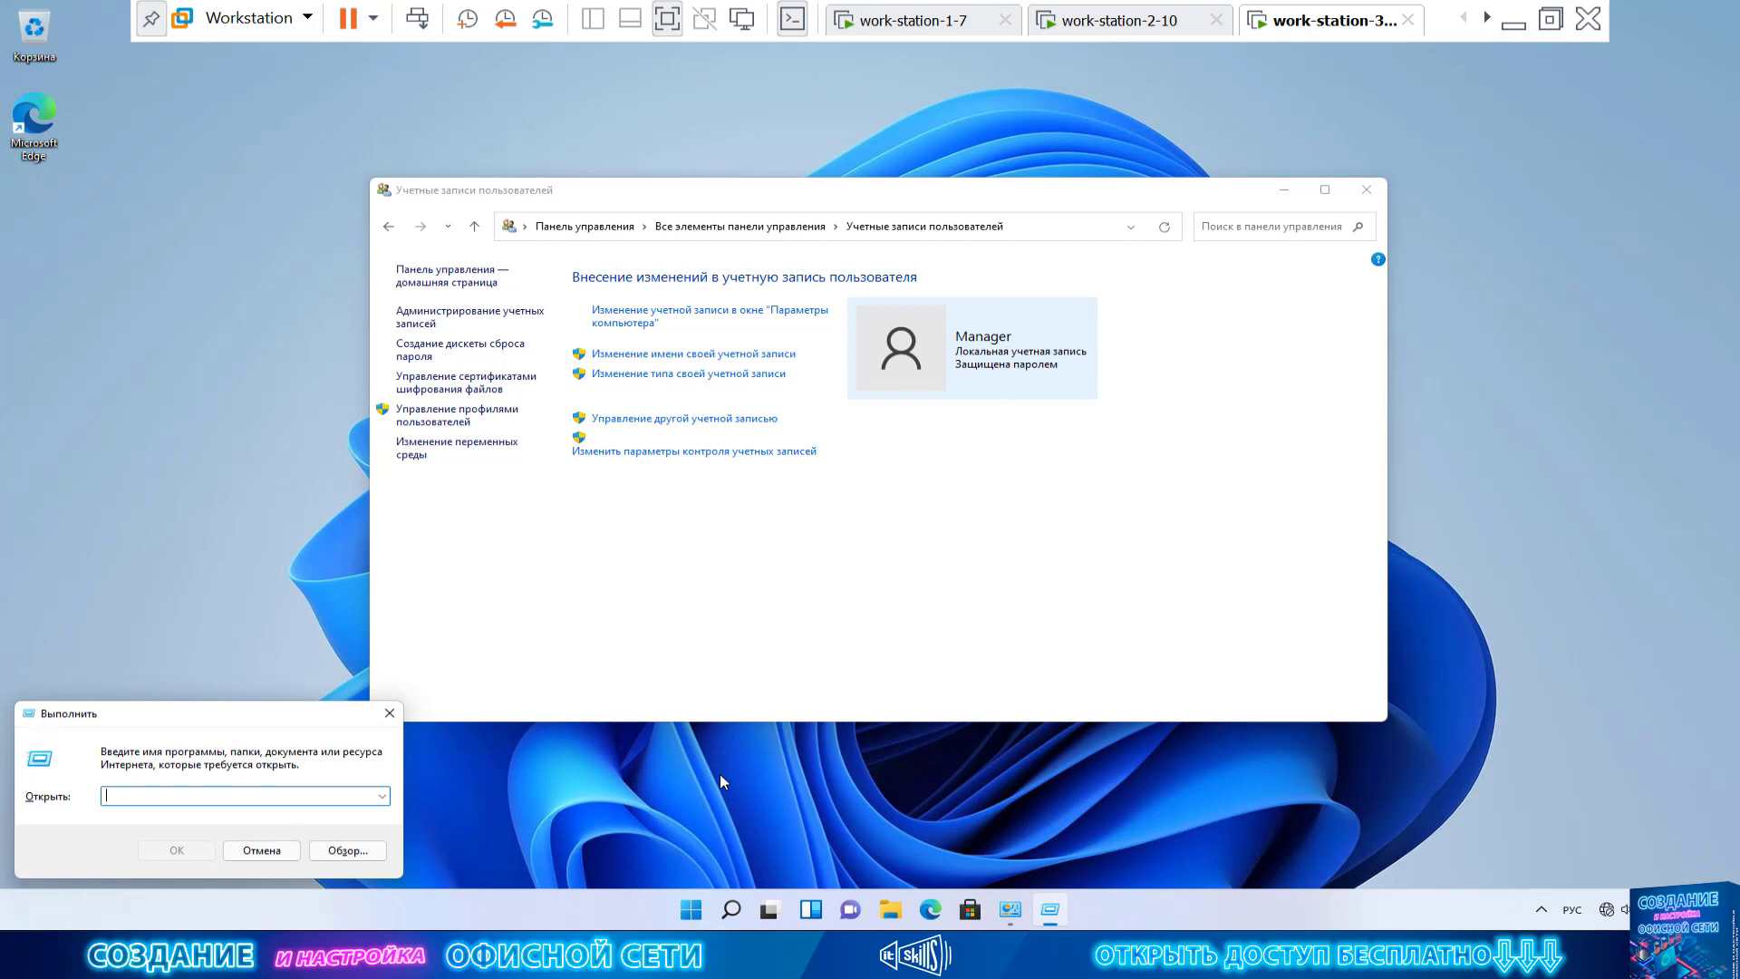
Switch the input language to English and run gpedit.msc from the Run dialog
key("alt+shift")
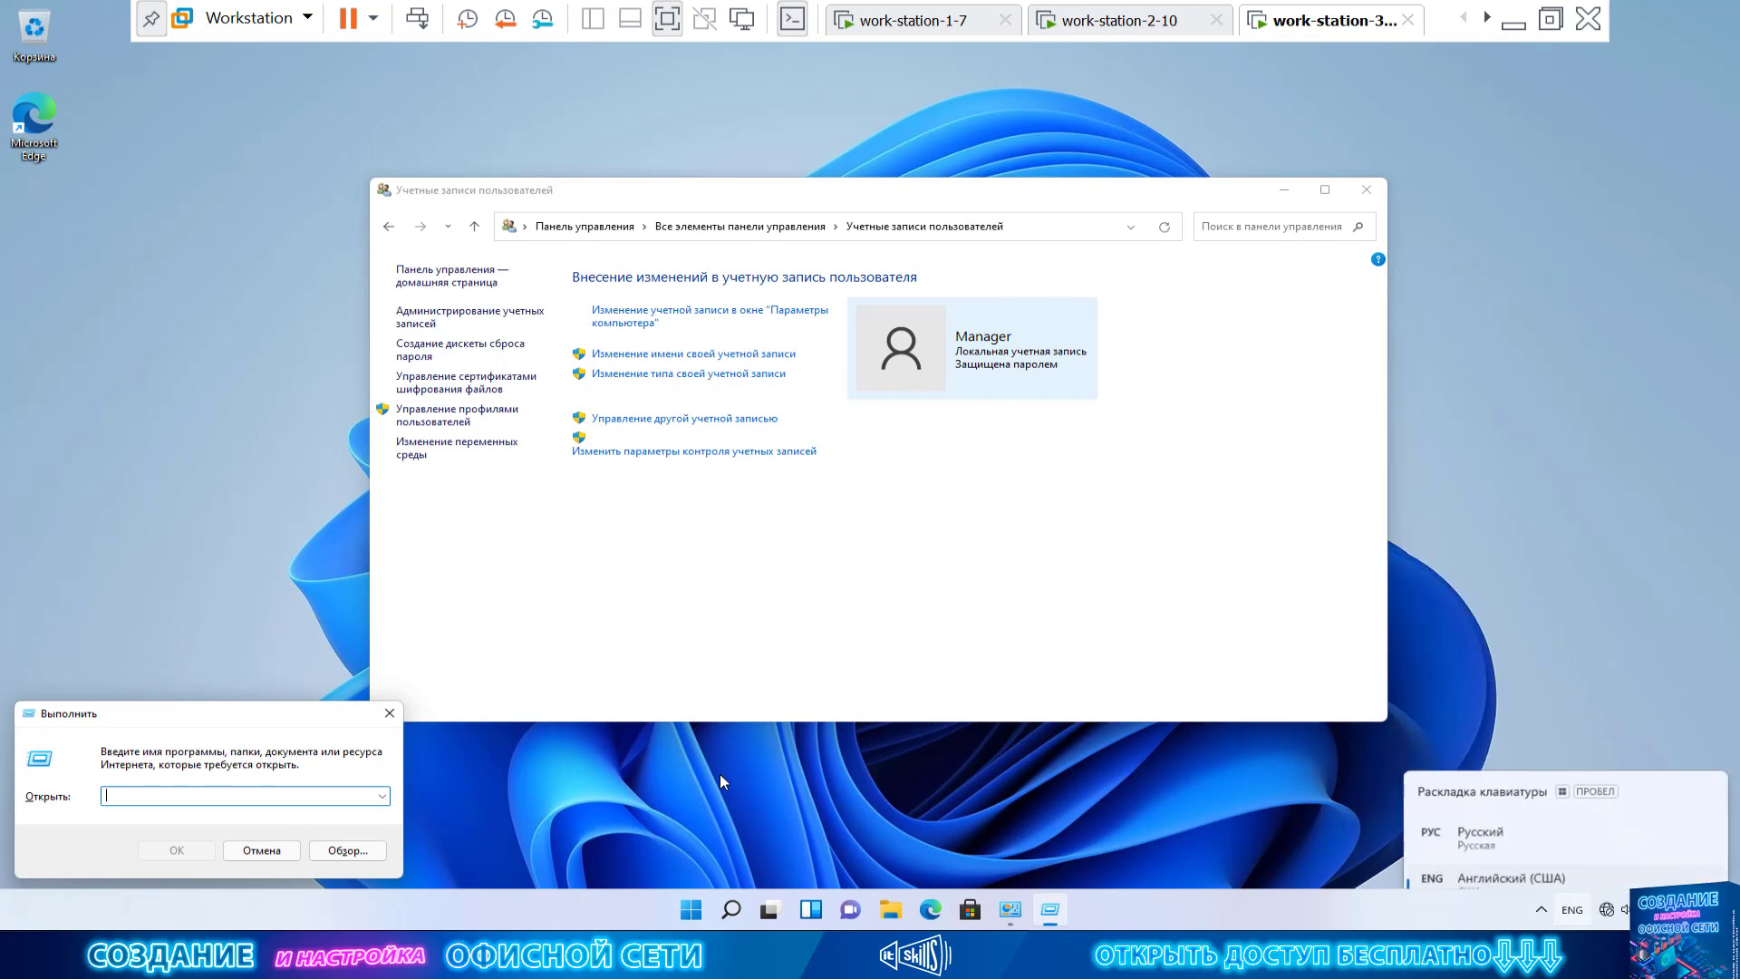
type("cmd")
key("BackSpace")
key("BackSpace")
key("BackSpace")
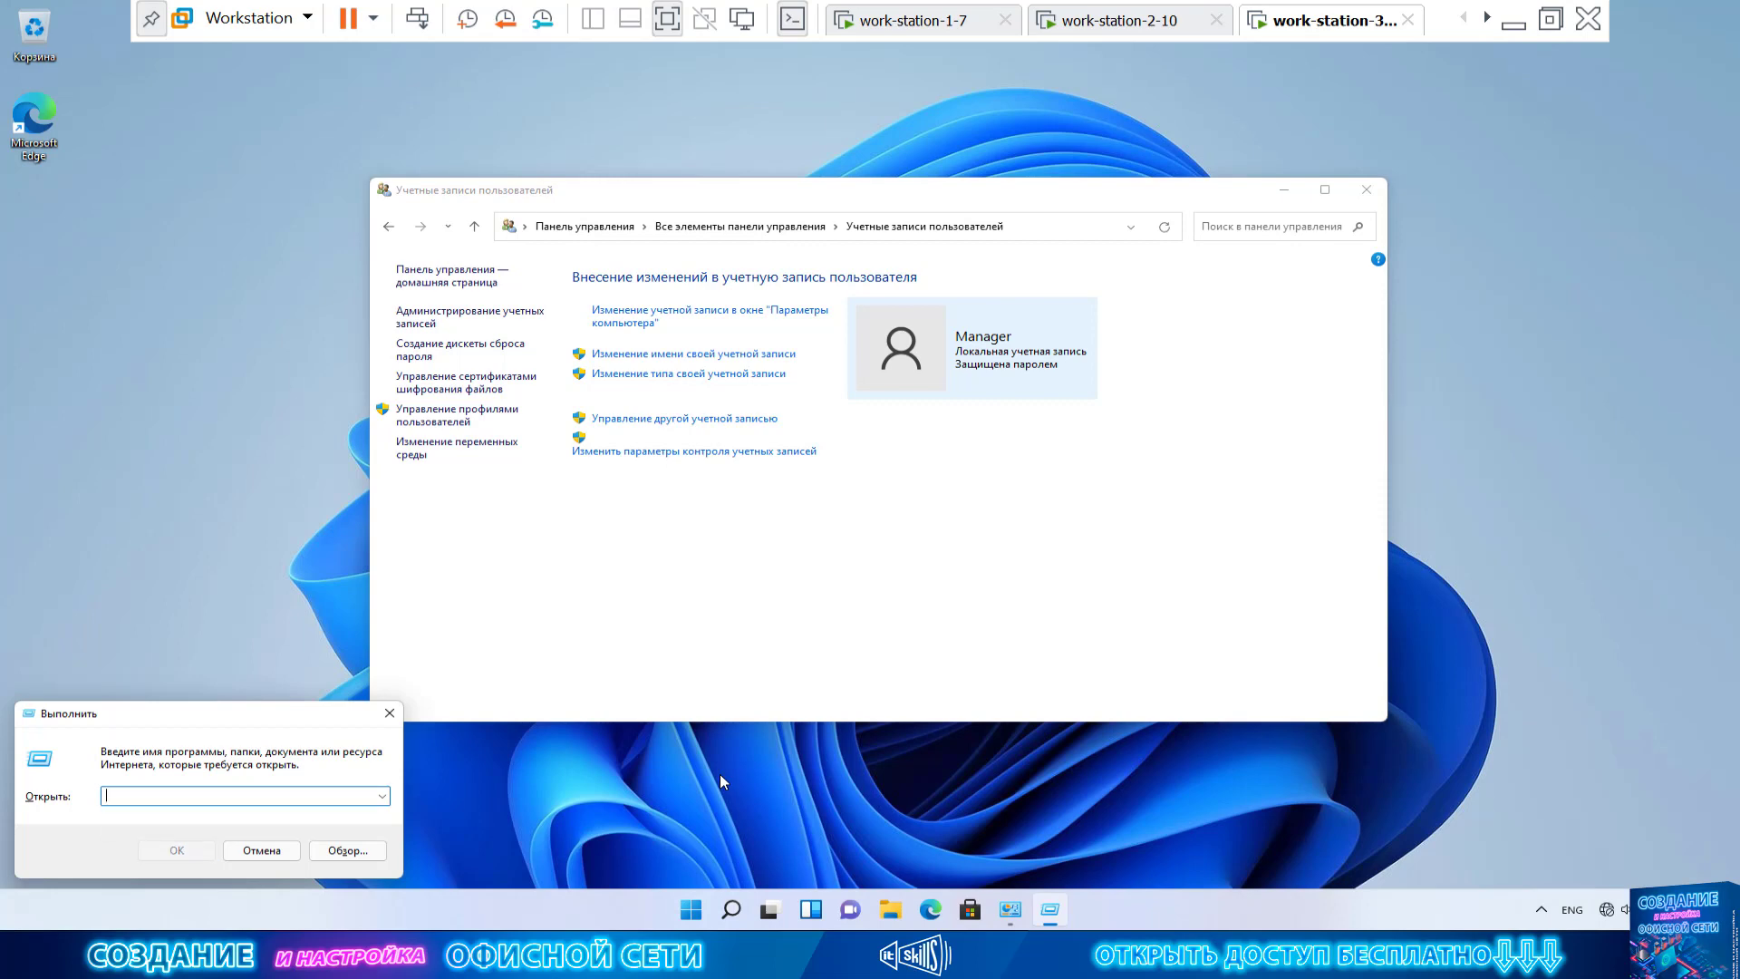
type("gp")
type("edit.msc")
left_click(176, 850)
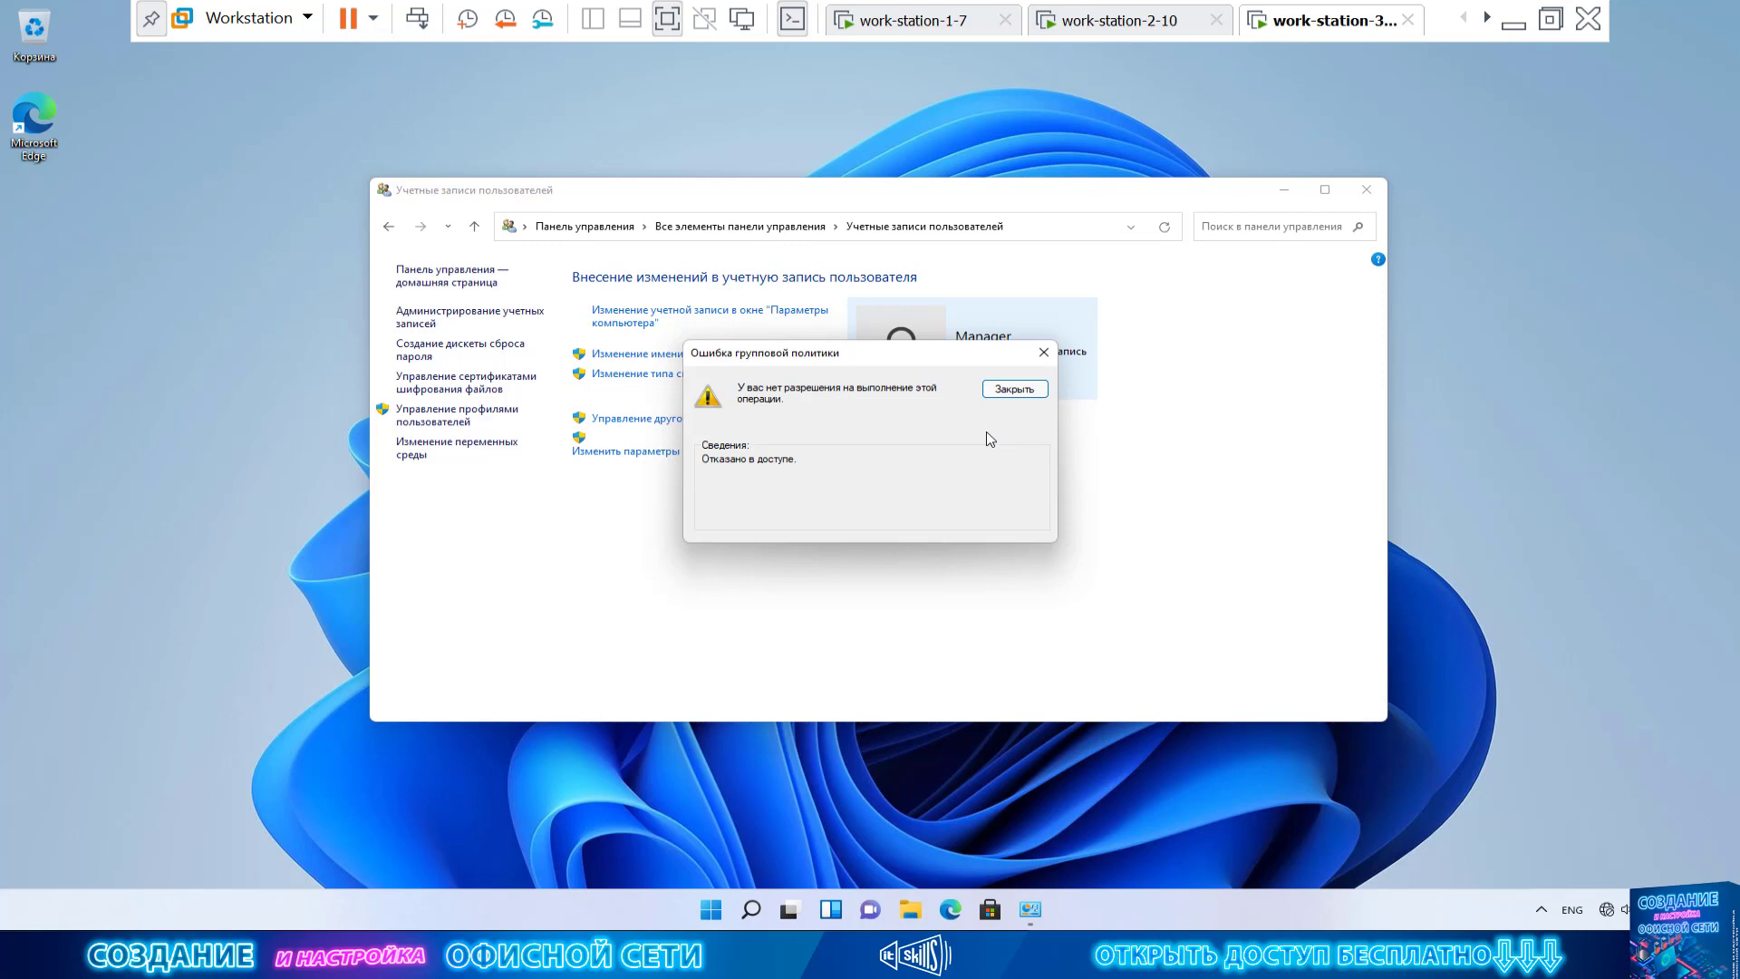
Close the access-denied error with Закрыть, then close the empty Local Group Policy Editor
left_click(1014, 387)
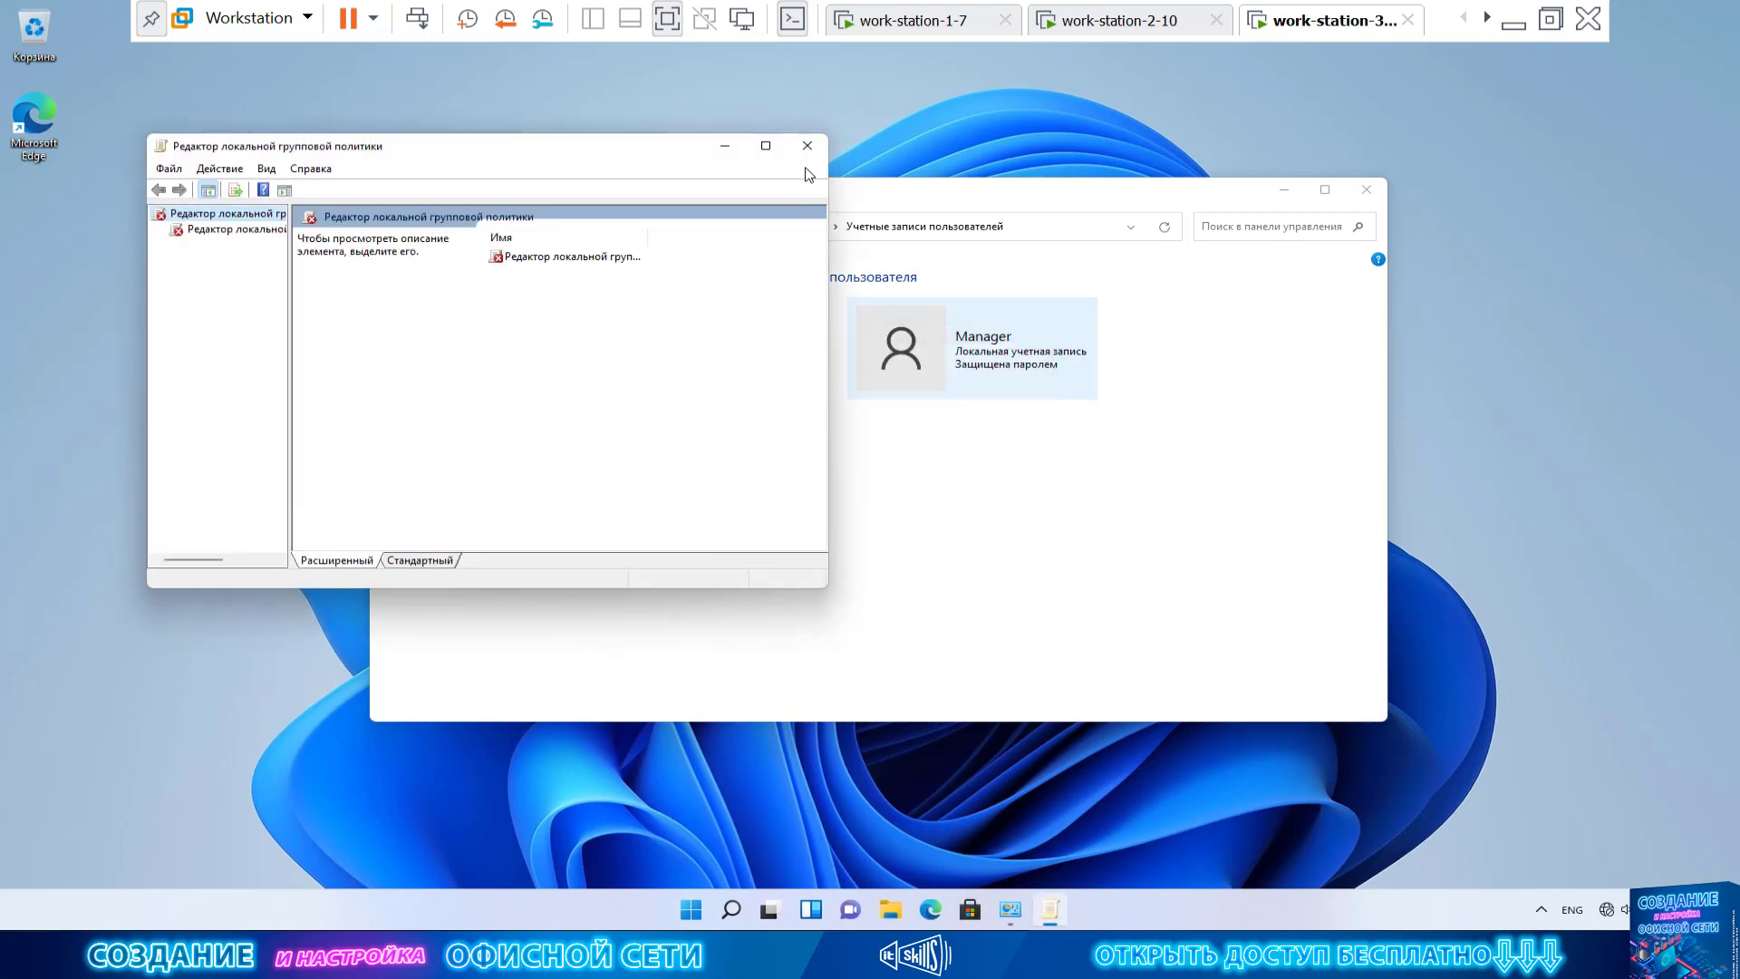
left_click(808, 145)
Open File Explorer and browse from This PC into Local Disk (C:) > Windows
left_click(910, 911)
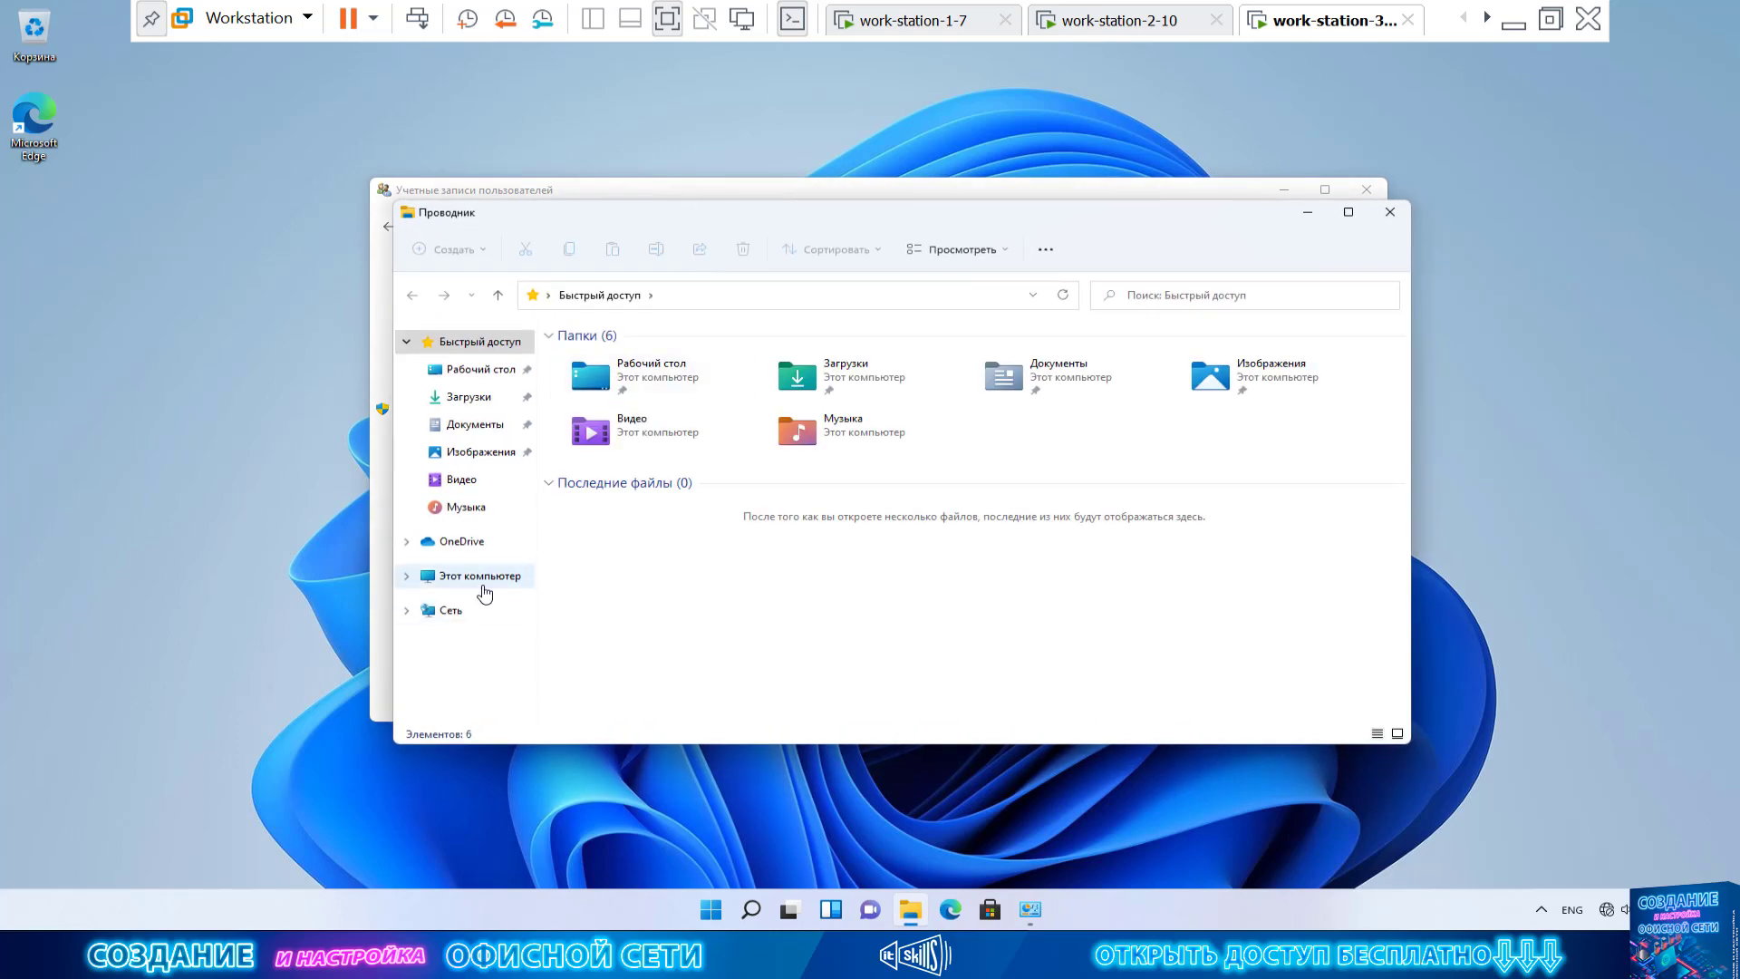
left_click(480, 576)
double_click(704, 508)
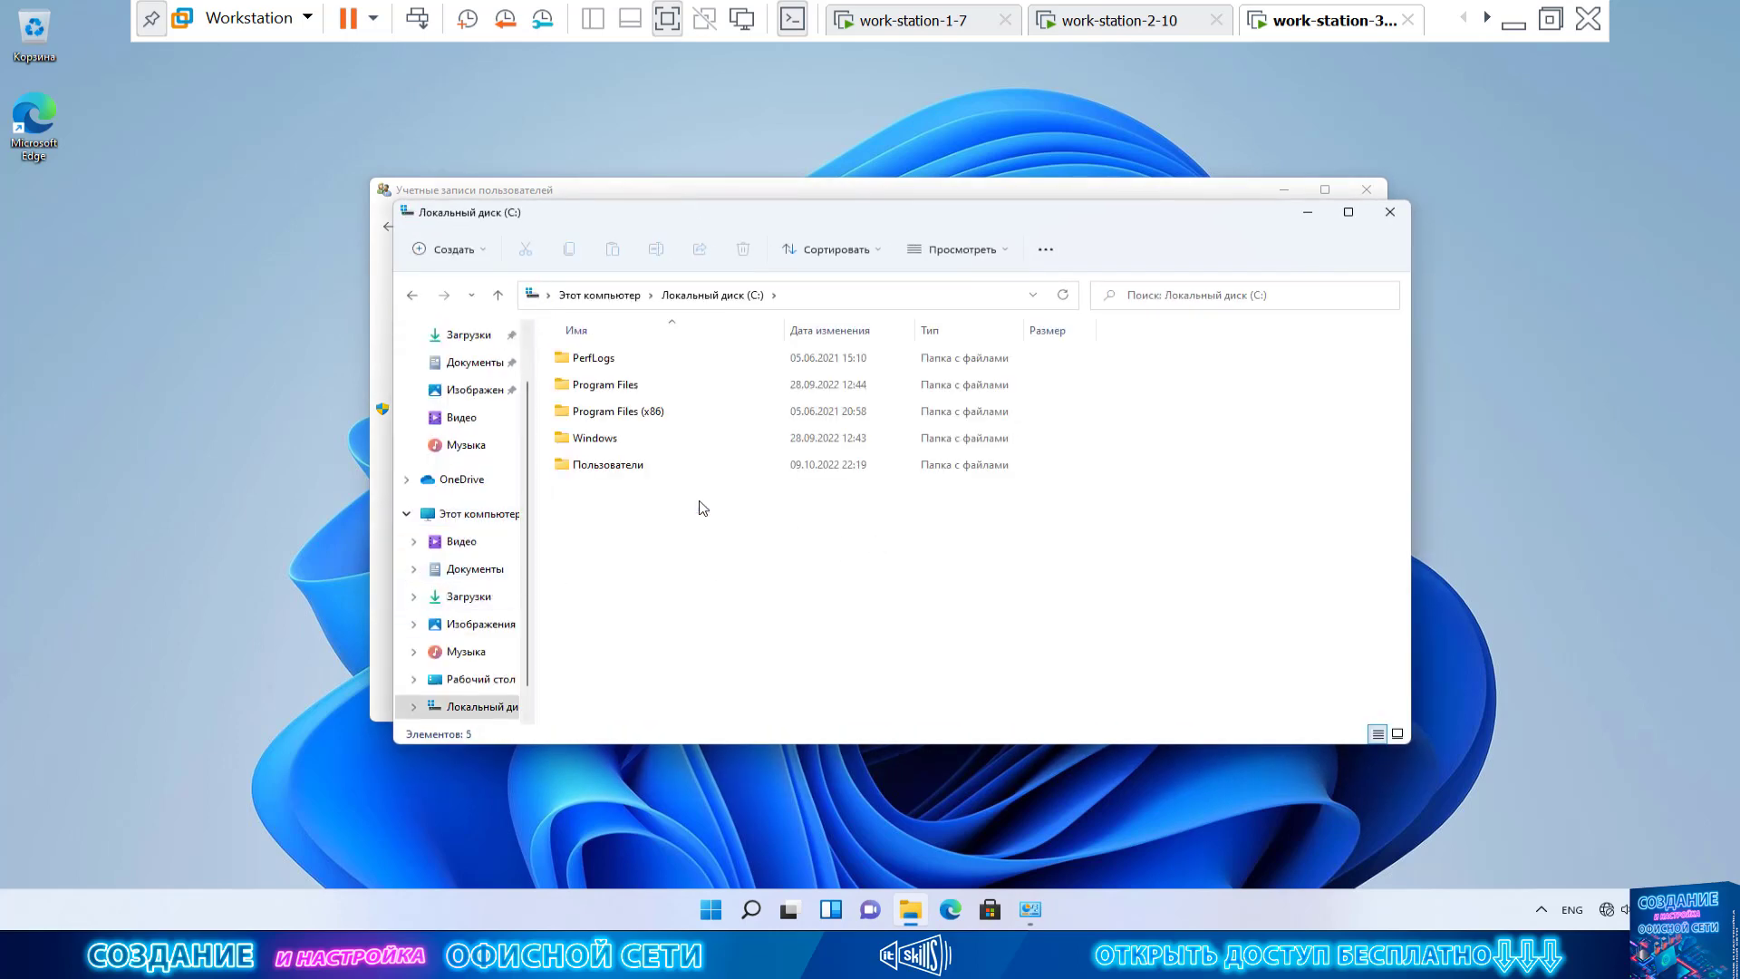
left_click(638, 443)
double_click(638, 443)
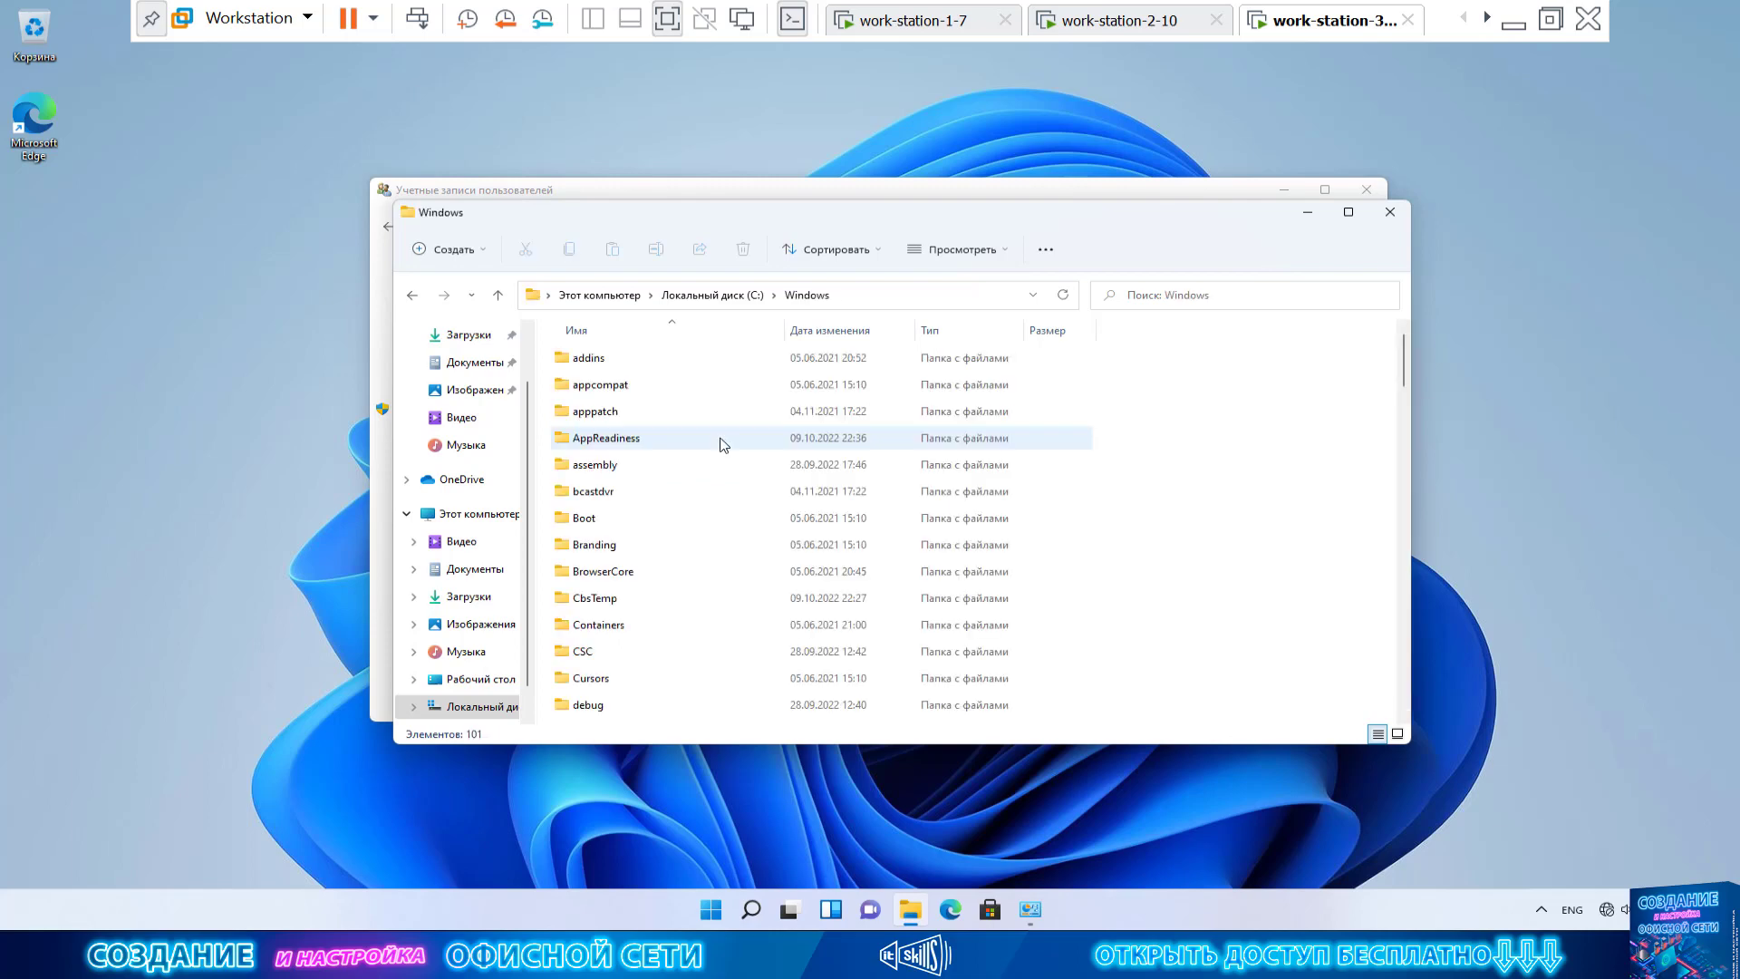
Scroll down the Windows folder and open System32
scroll(719, 497, "down", 4)
scroll(761, 435, "up", 4)
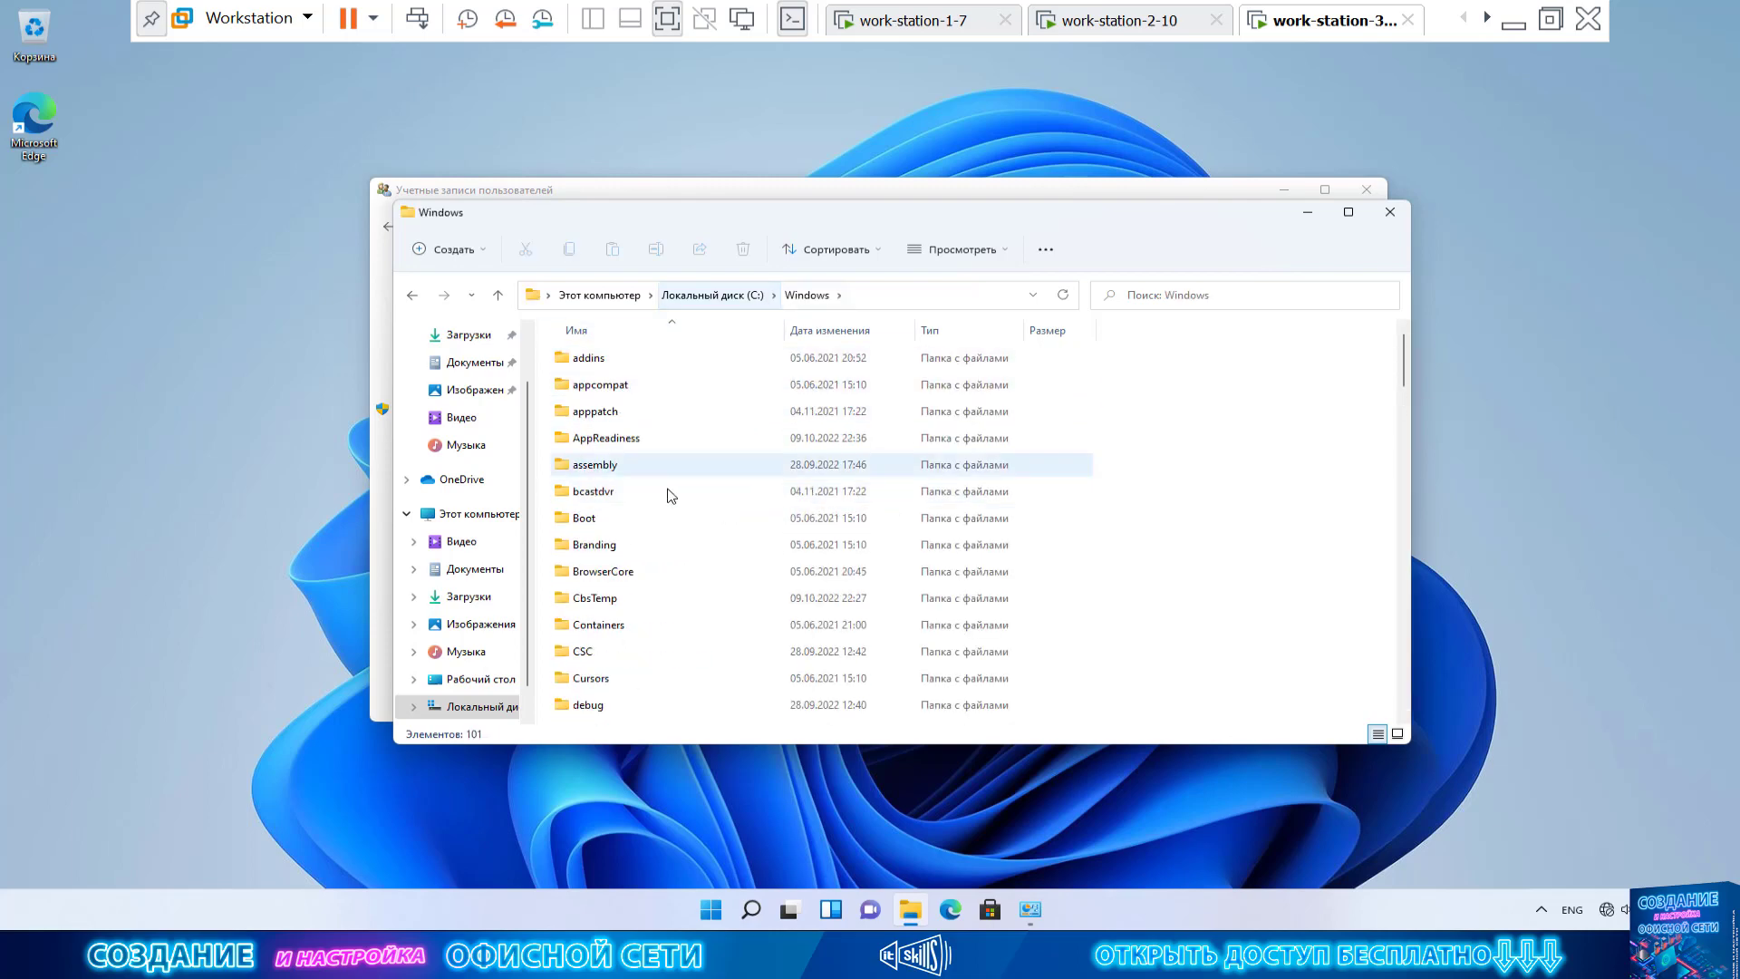
scroll(671, 497, "down", 7)
scroll(675, 504, "down", 6)
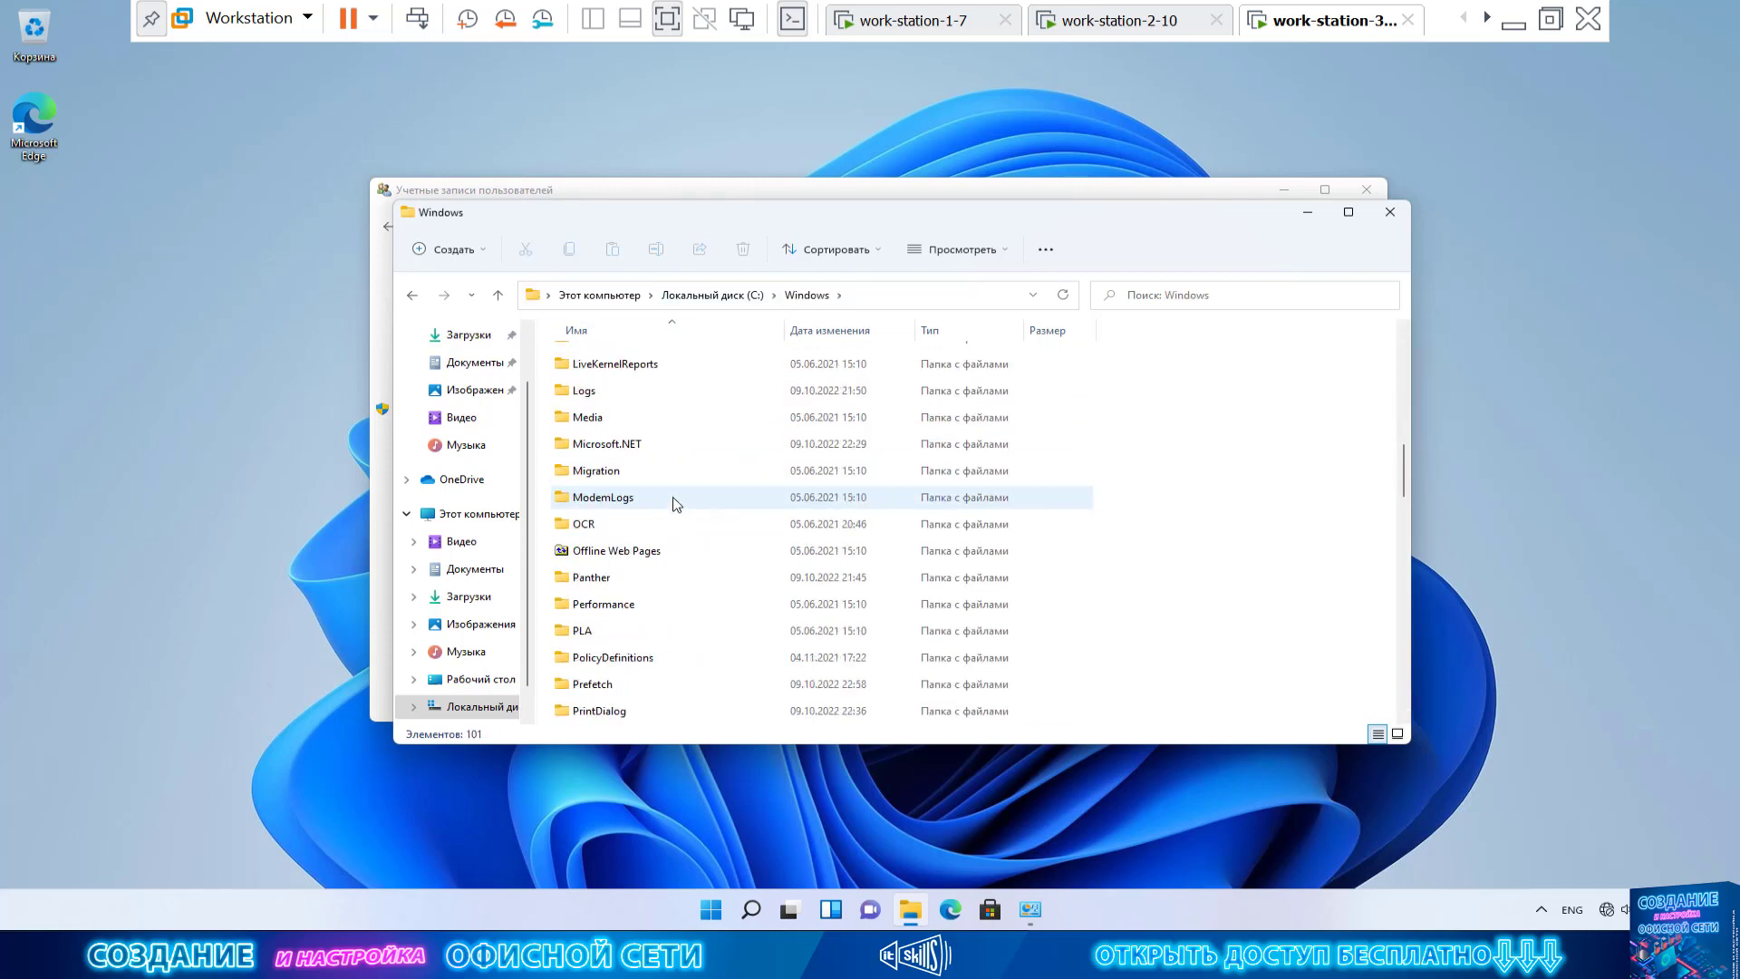
scroll(675, 506, "down", 2)
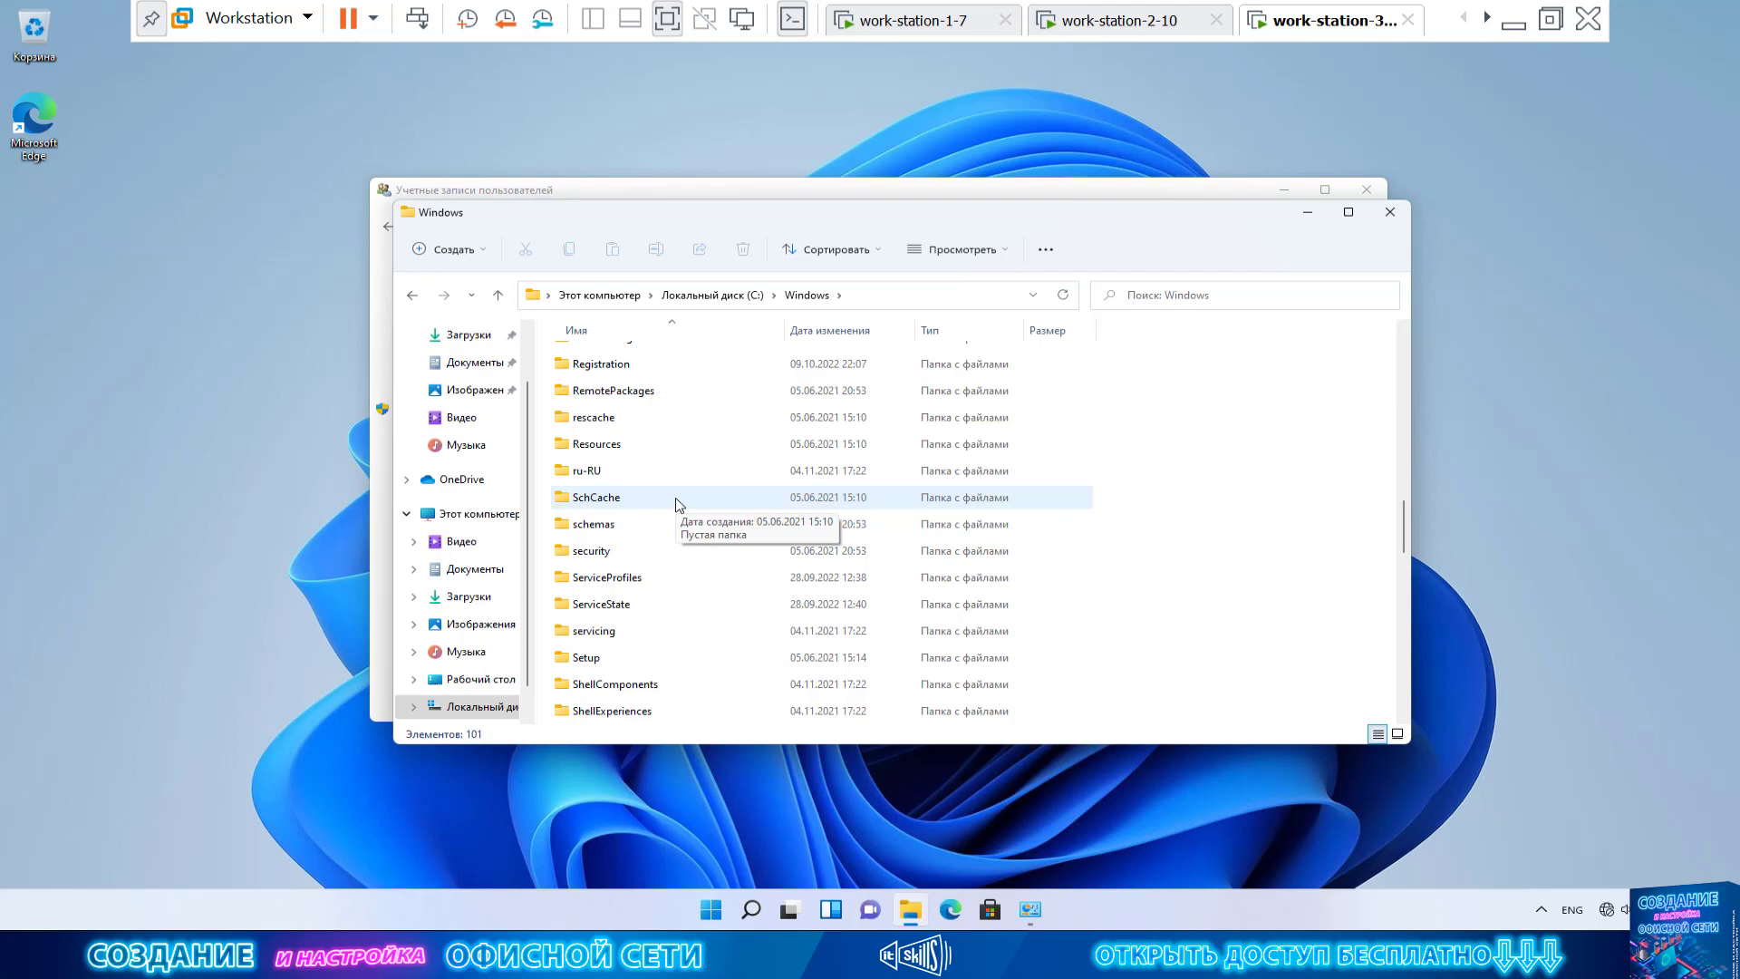
scroll(718, 578, "down", 3)
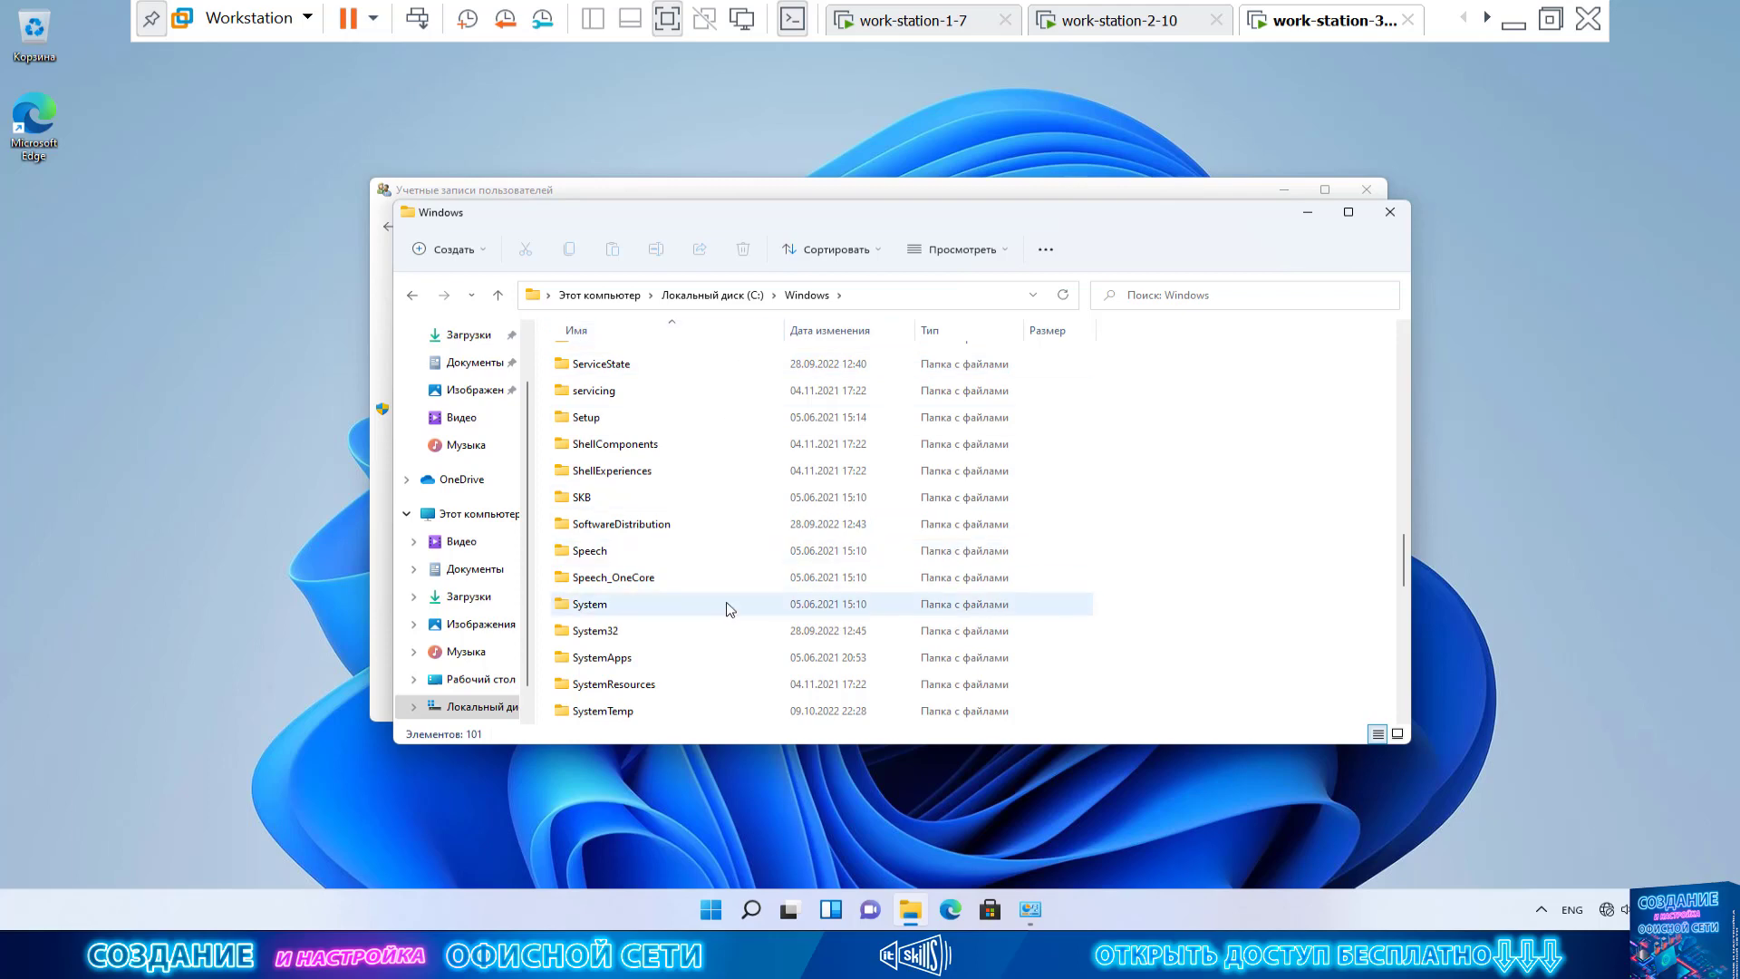
double_click(616, 631)
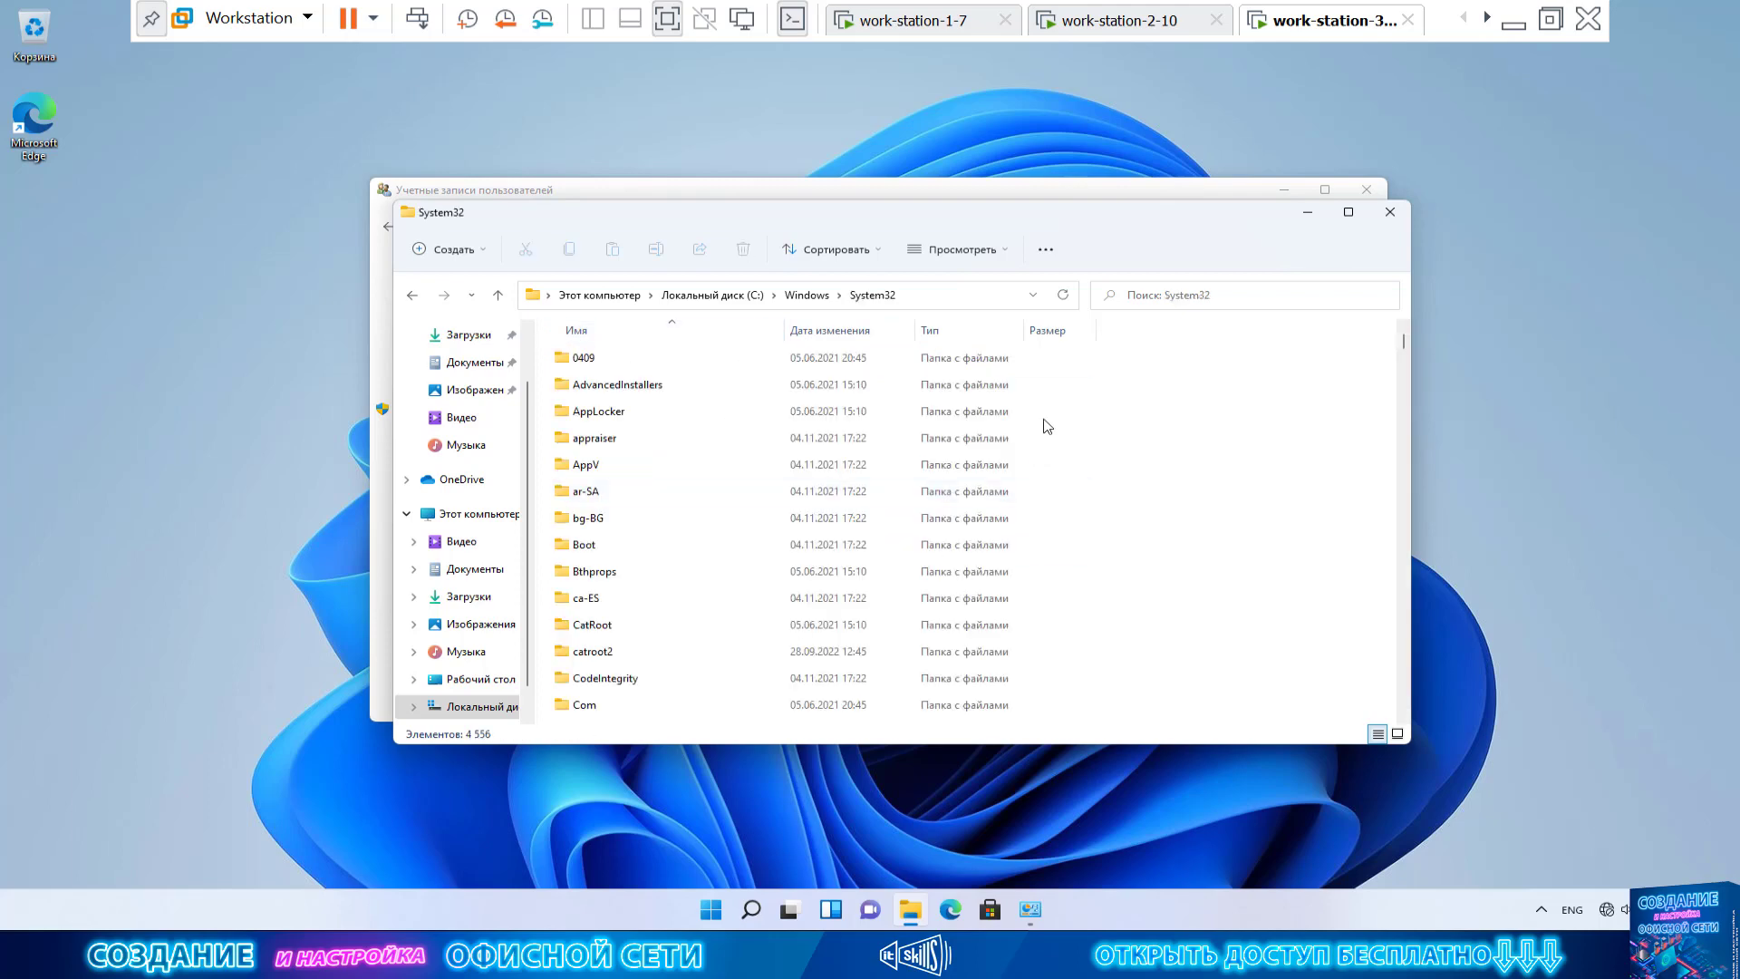
Search System32 for 'cmd', fixing the keyboard language after a mistyped entry
left_click(1242, 294)
key("alt+shift")
type("сьв")
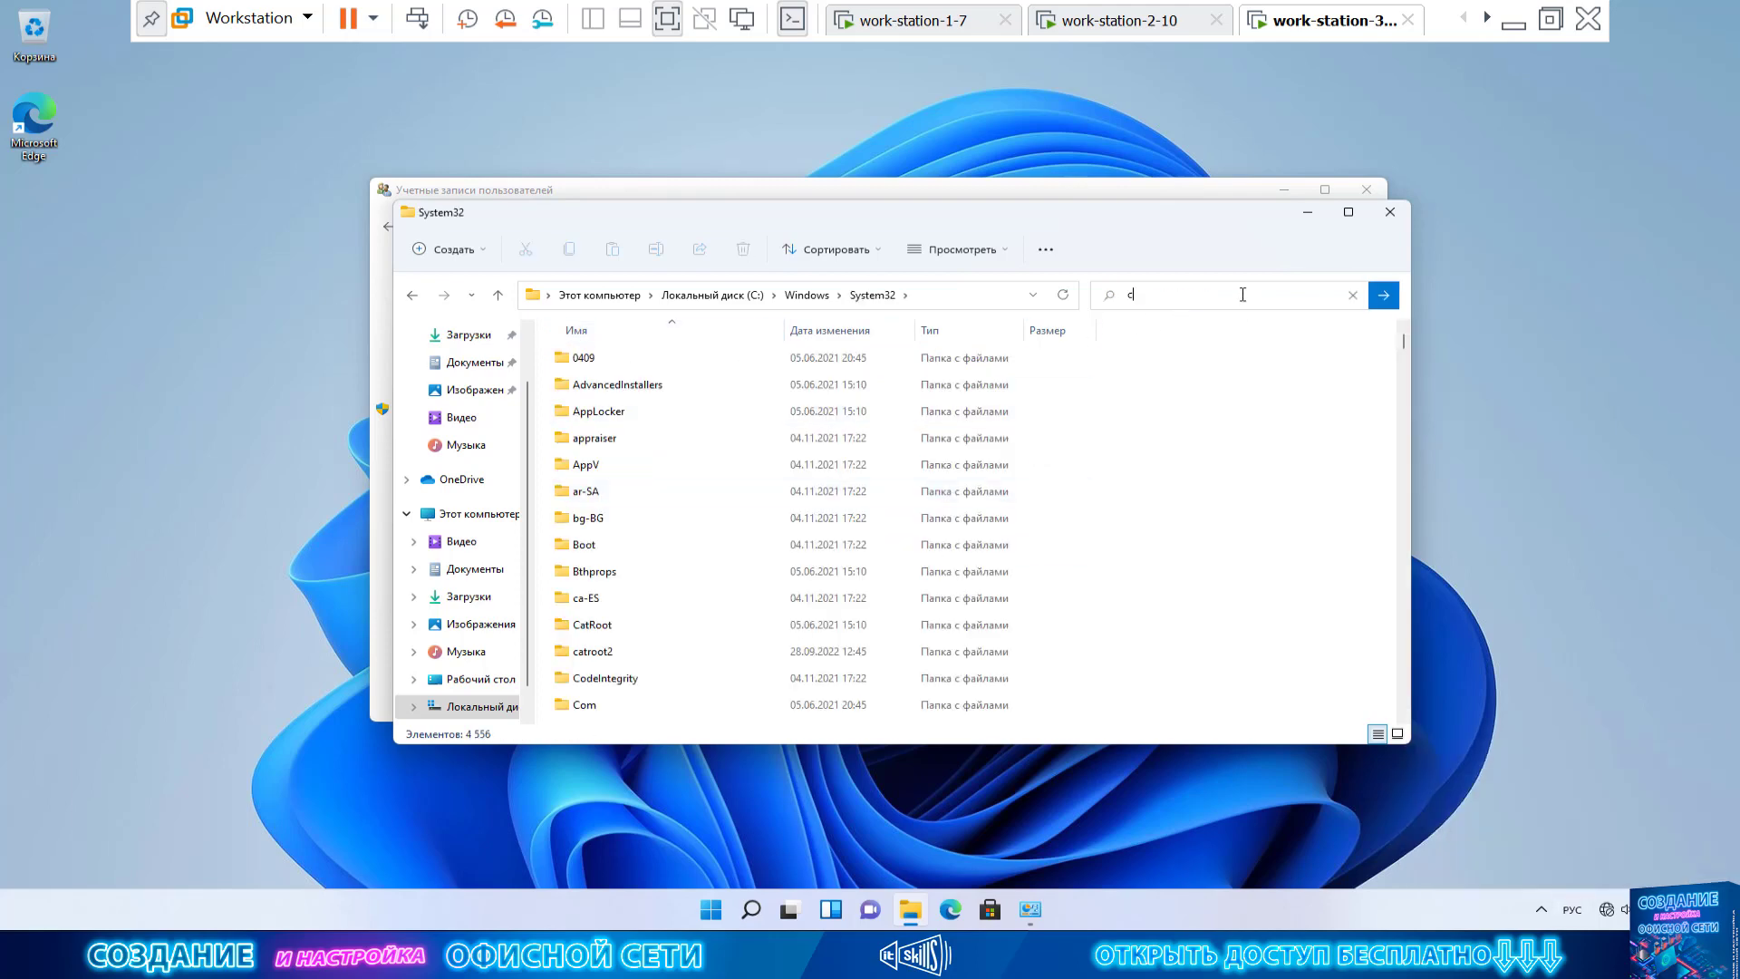
key("BackSpace")
key("BackSpace")
key("BackSpace")
key("alt+shift")
type("cmd")
left_click(1384, 294)
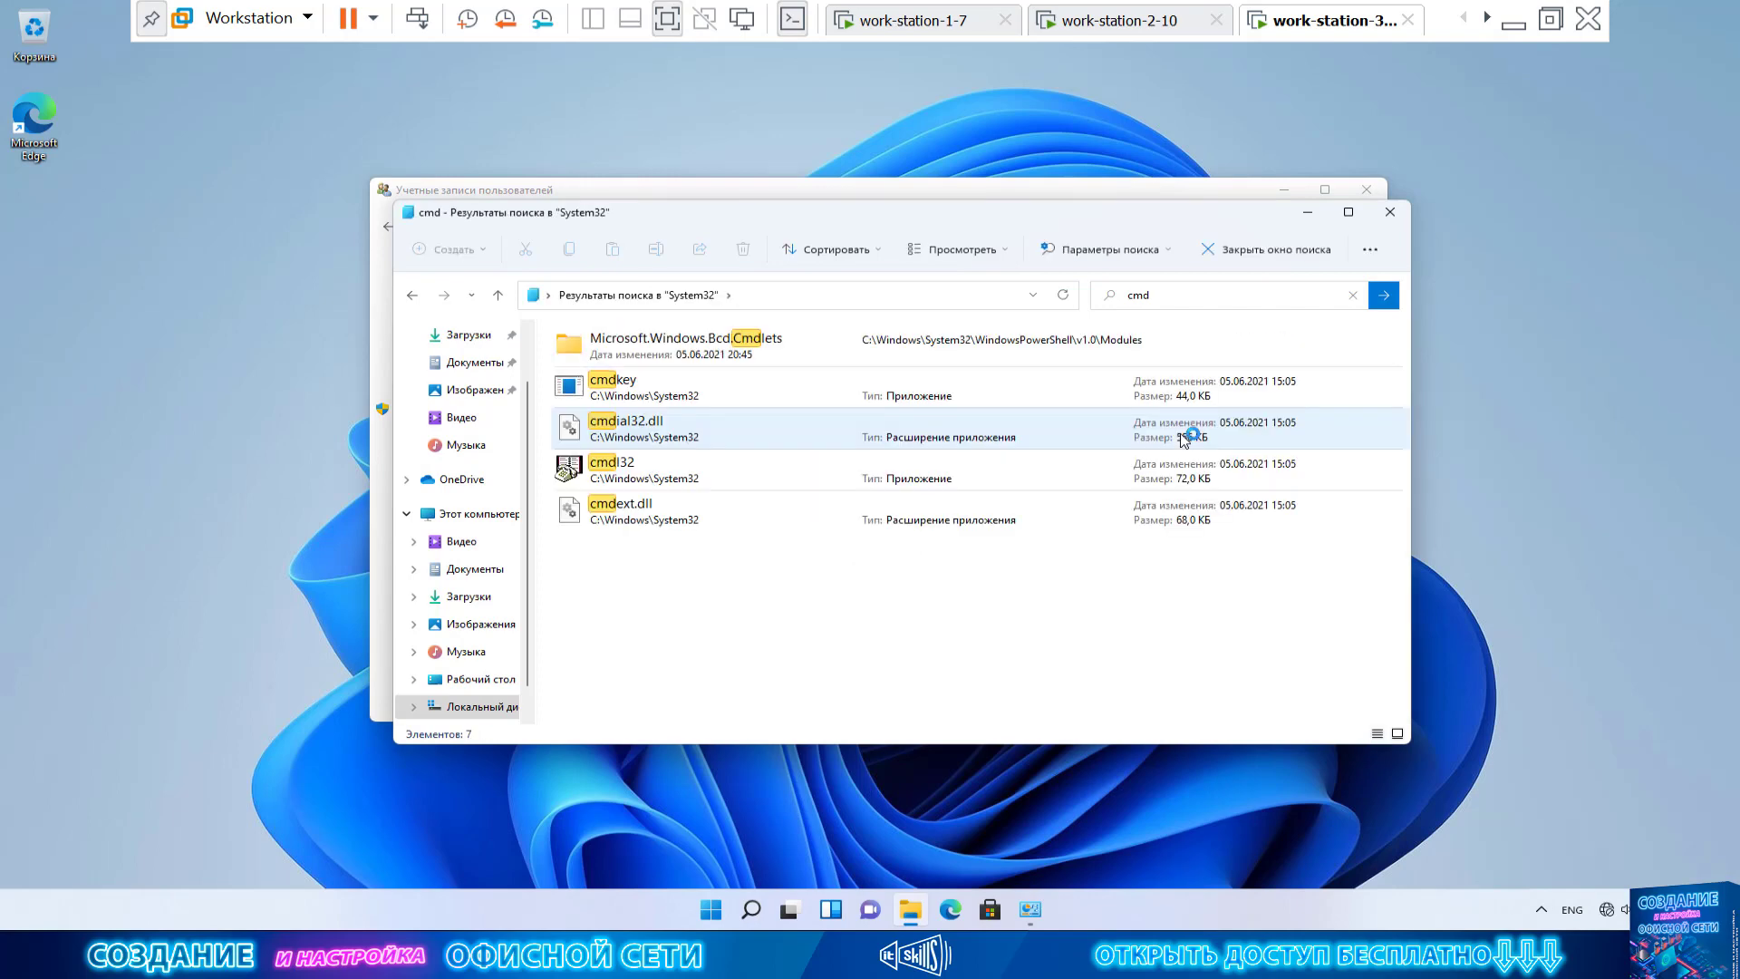
scroll(906, 471, "down", 15)
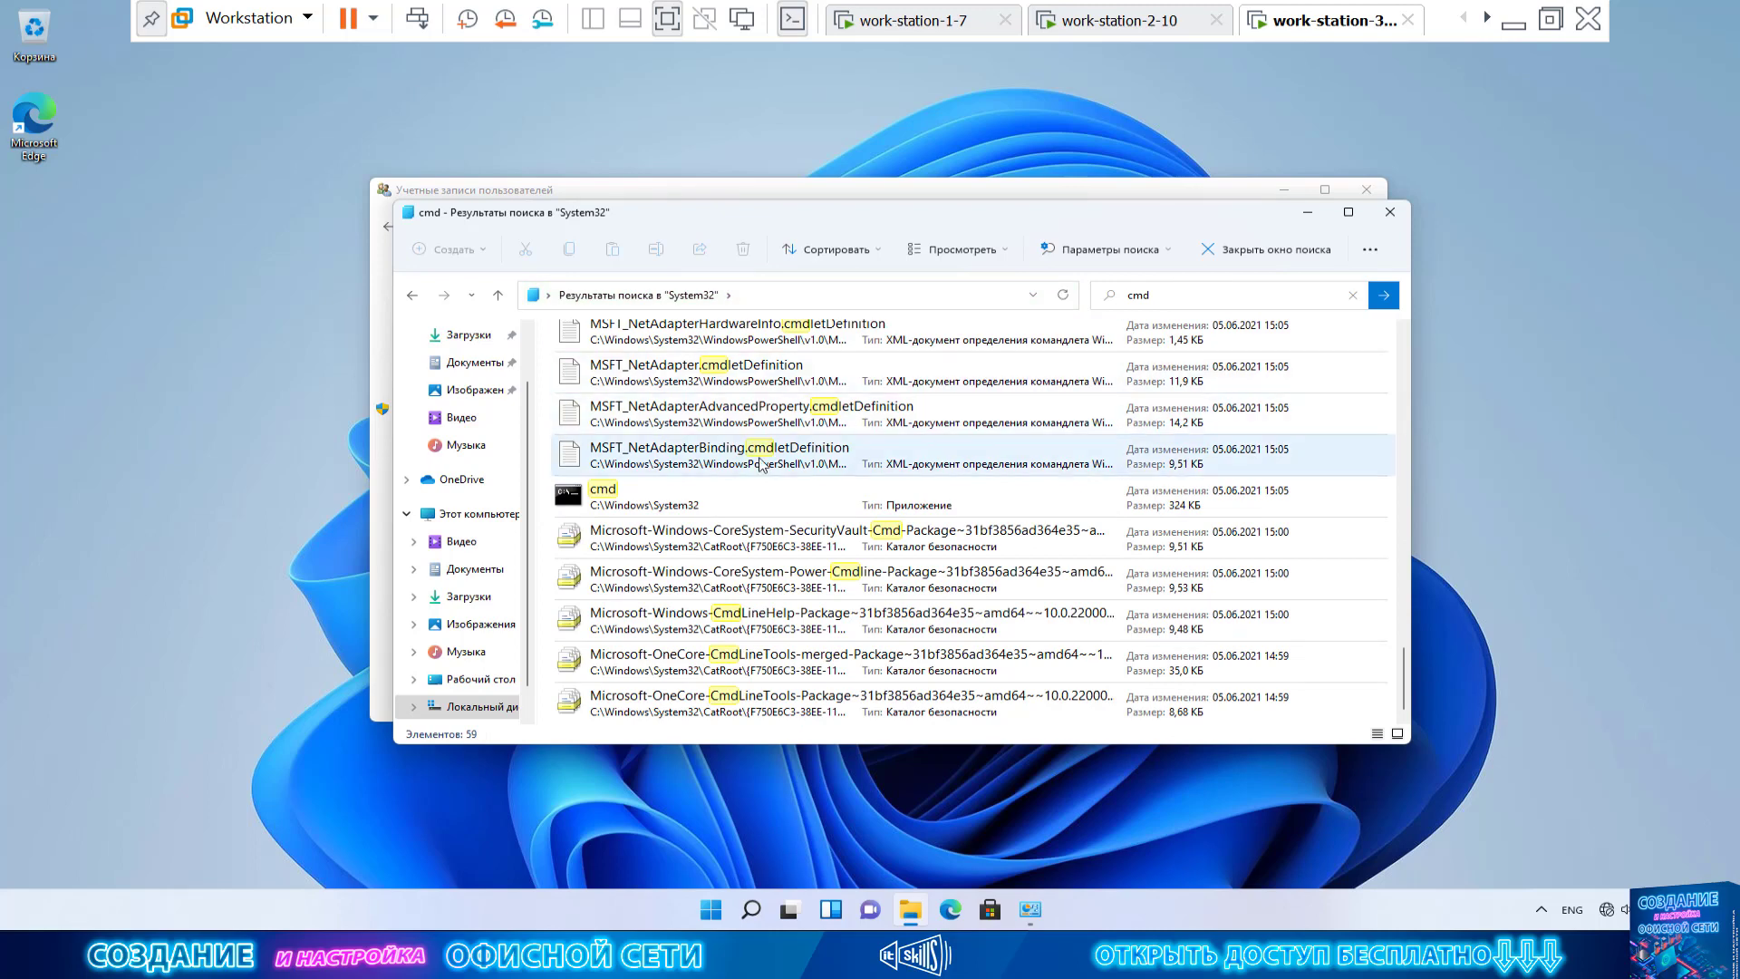
Run cmd as administrator, entering the administrator password to confirm elevation
left_click(710, 503)
right_click(684, 504)
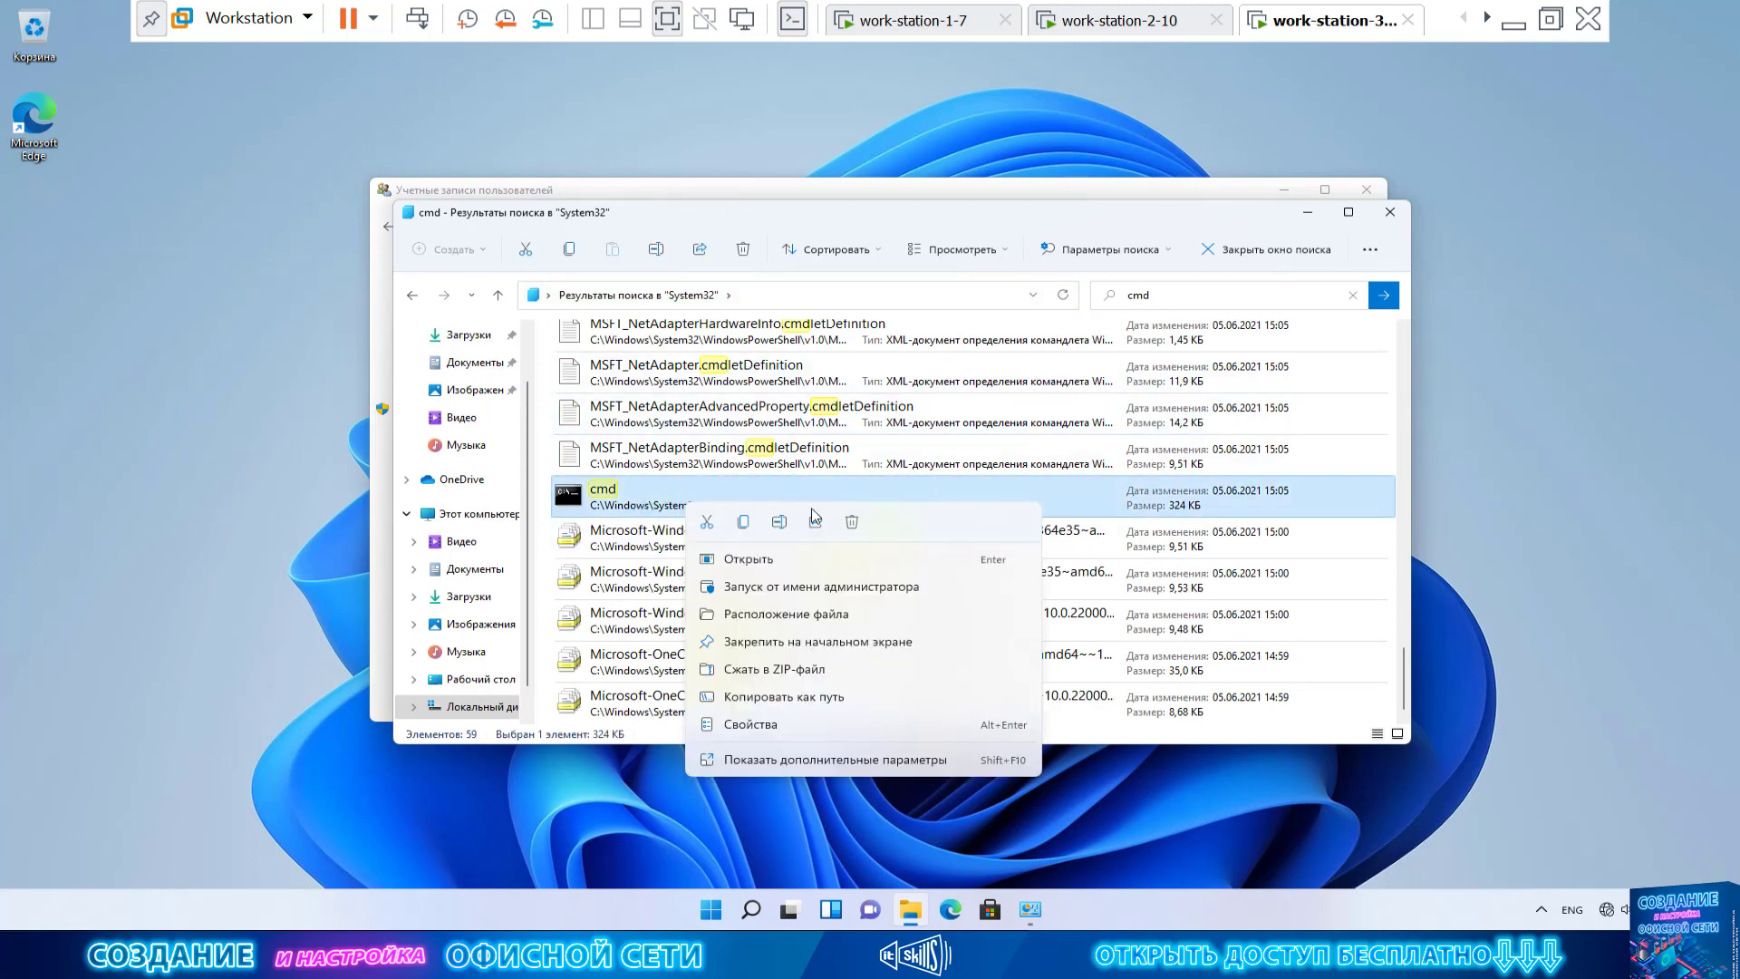
left_click(884, 593)
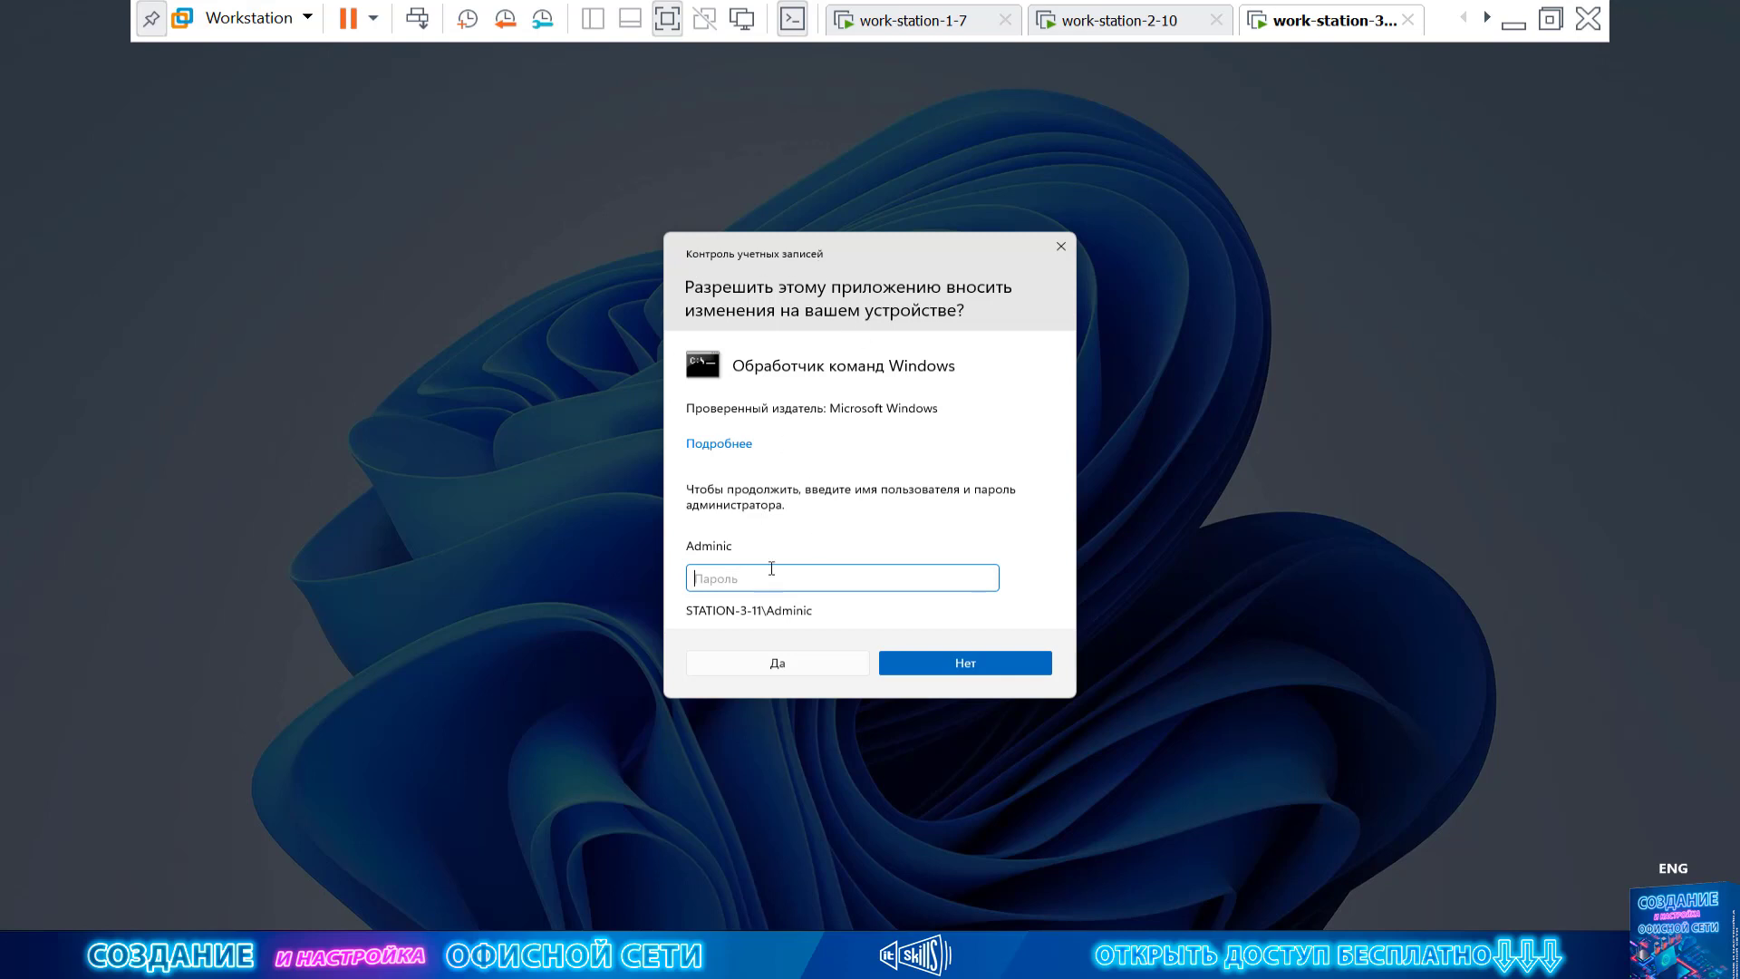
type("123456")
key("Return")
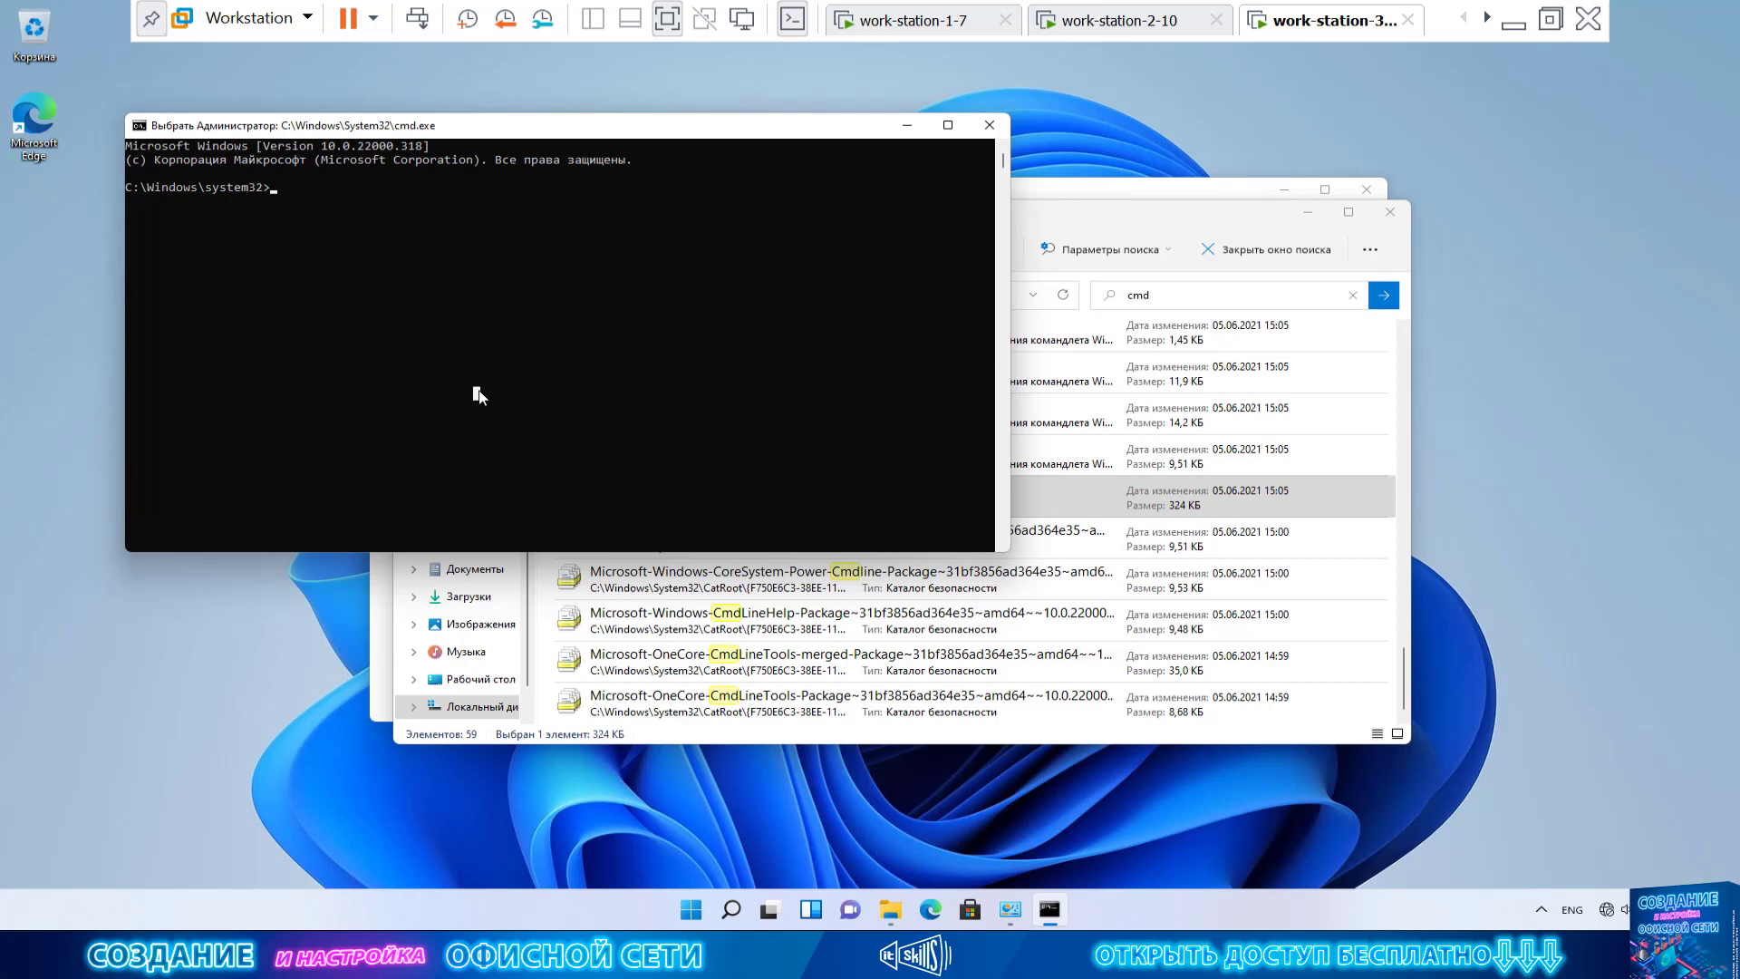
Run gpedit.msc, navigate to Windows Components > Credential User Interface, and select the admin-accounts elevation policy
type("gpe")
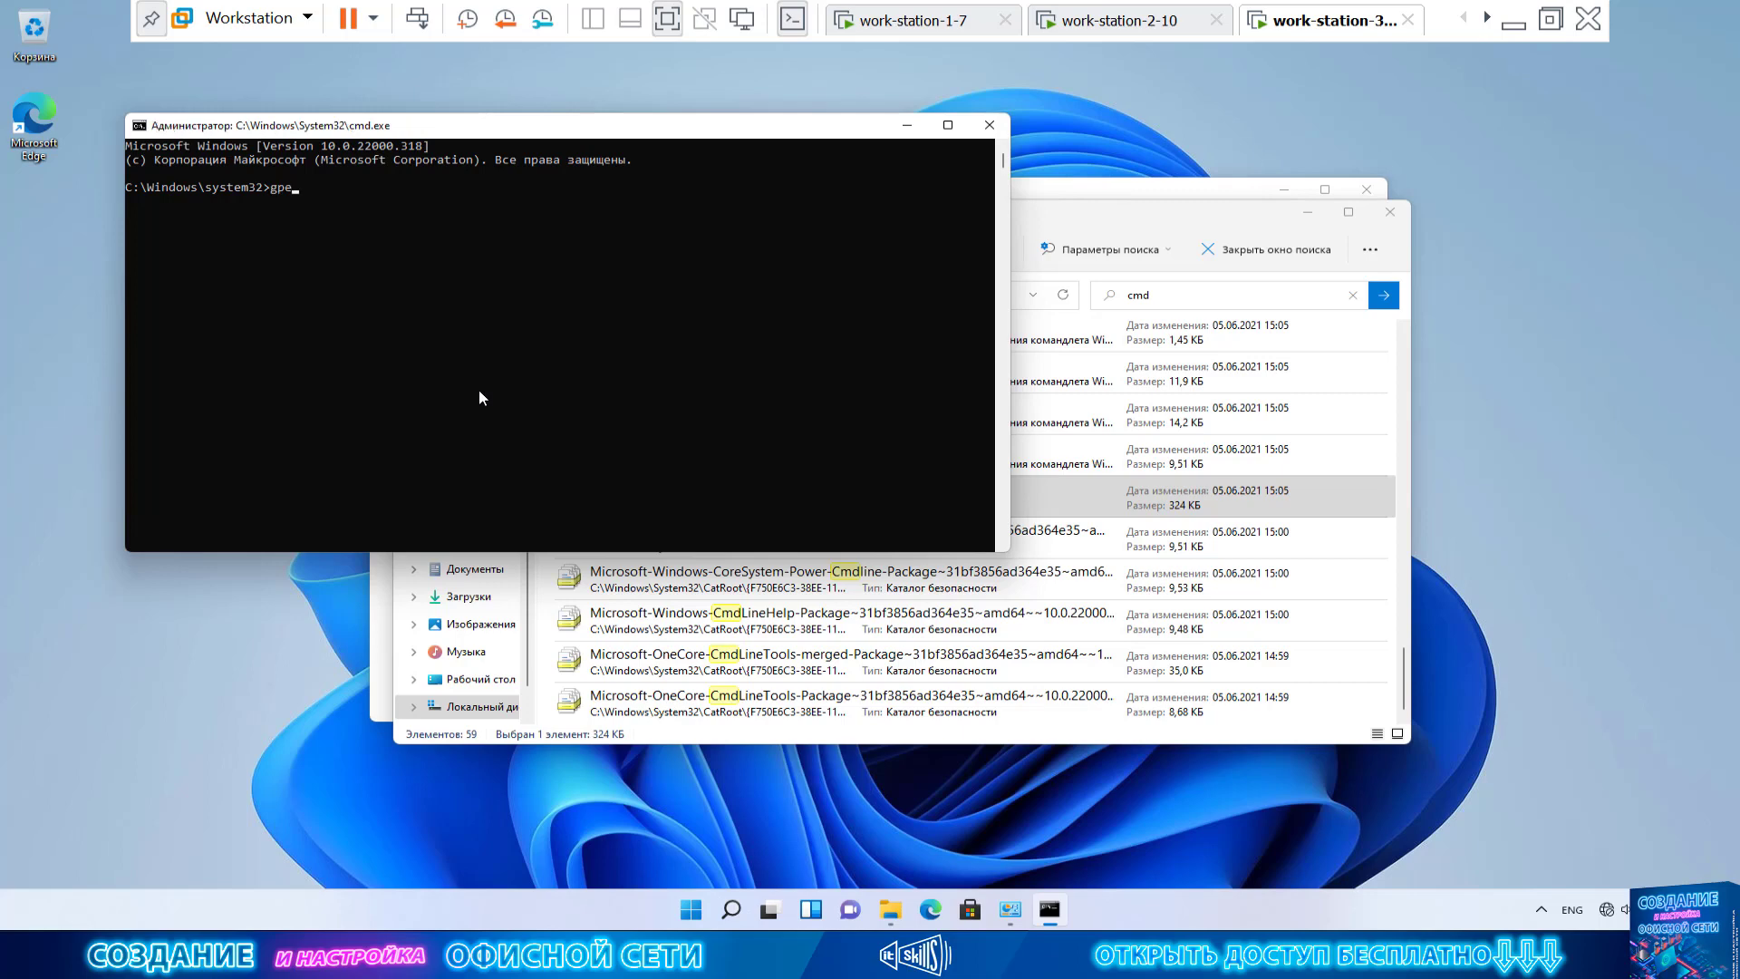
type("dit.msc")
key("Return")
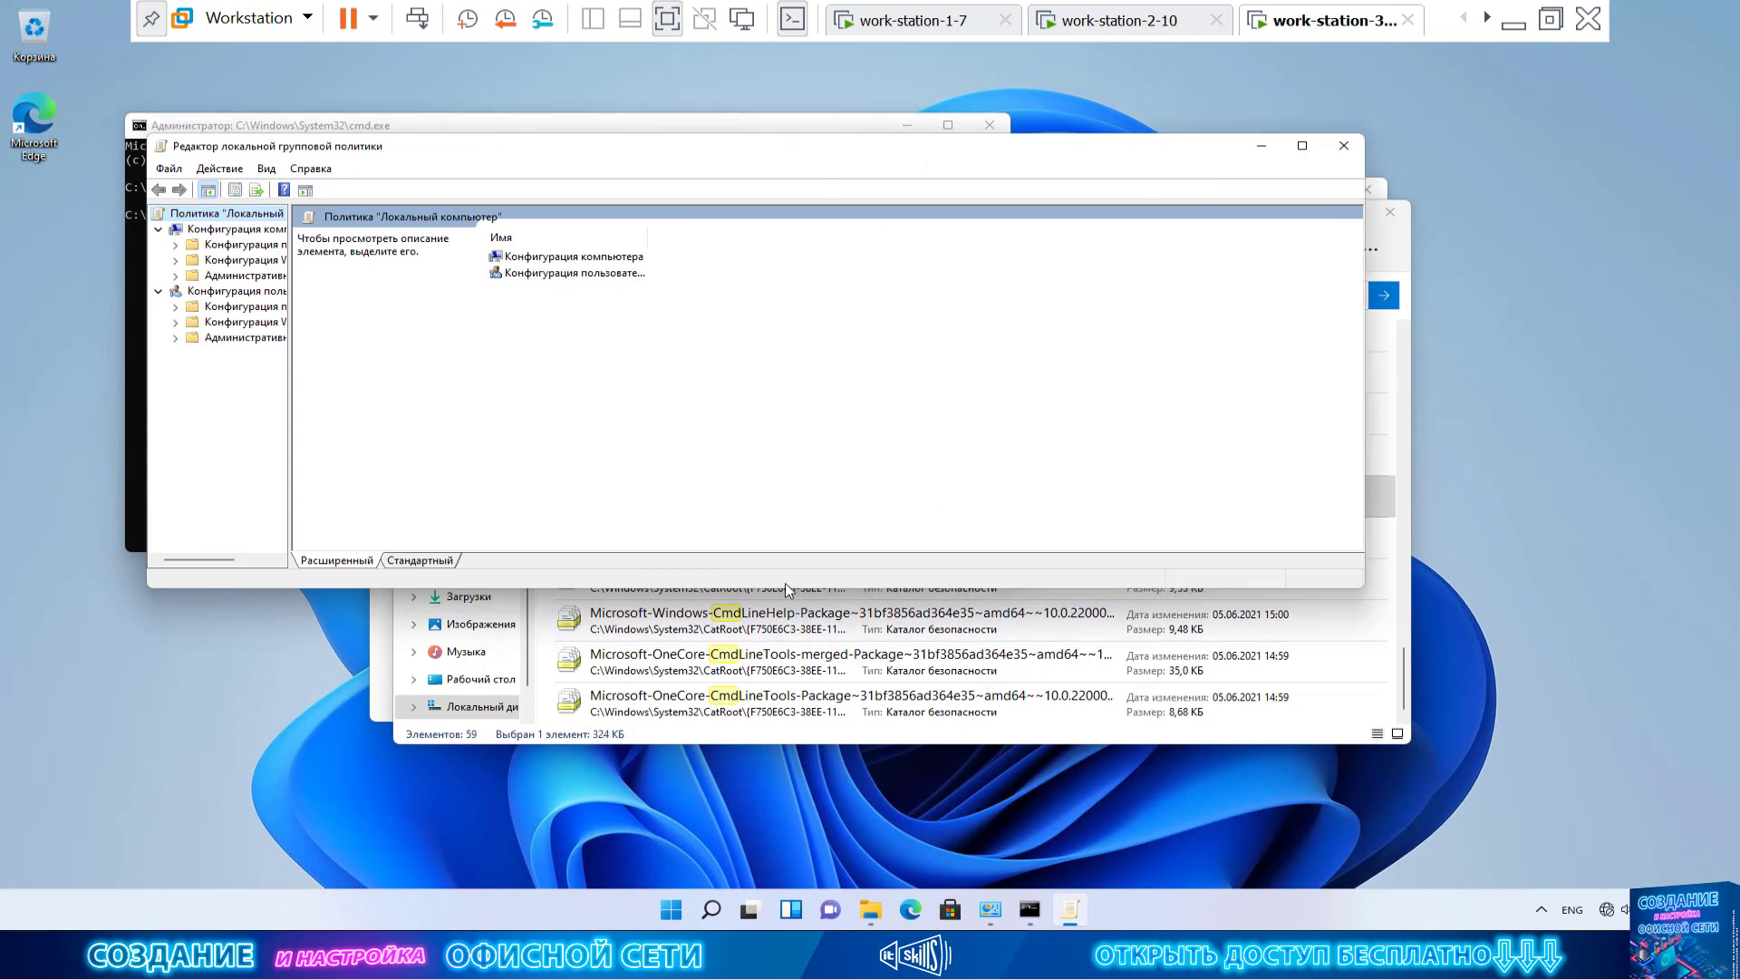
left_click(261, 231)
double_click(279, 276)
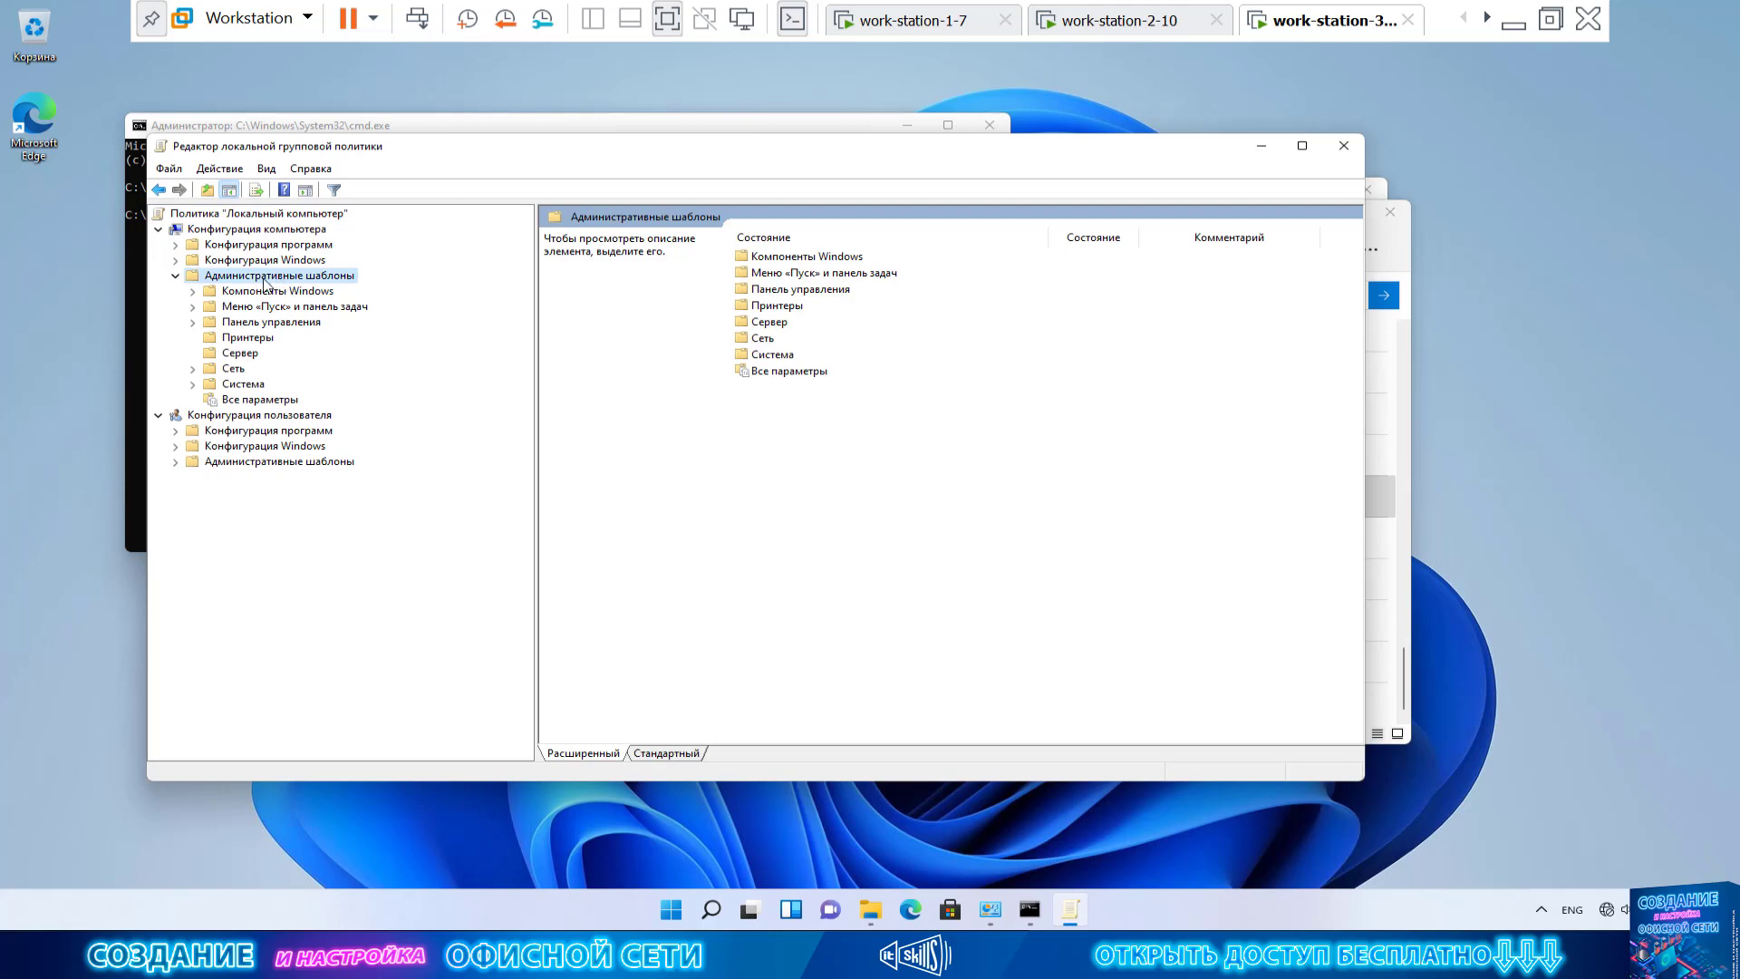
double_click(268, 291)
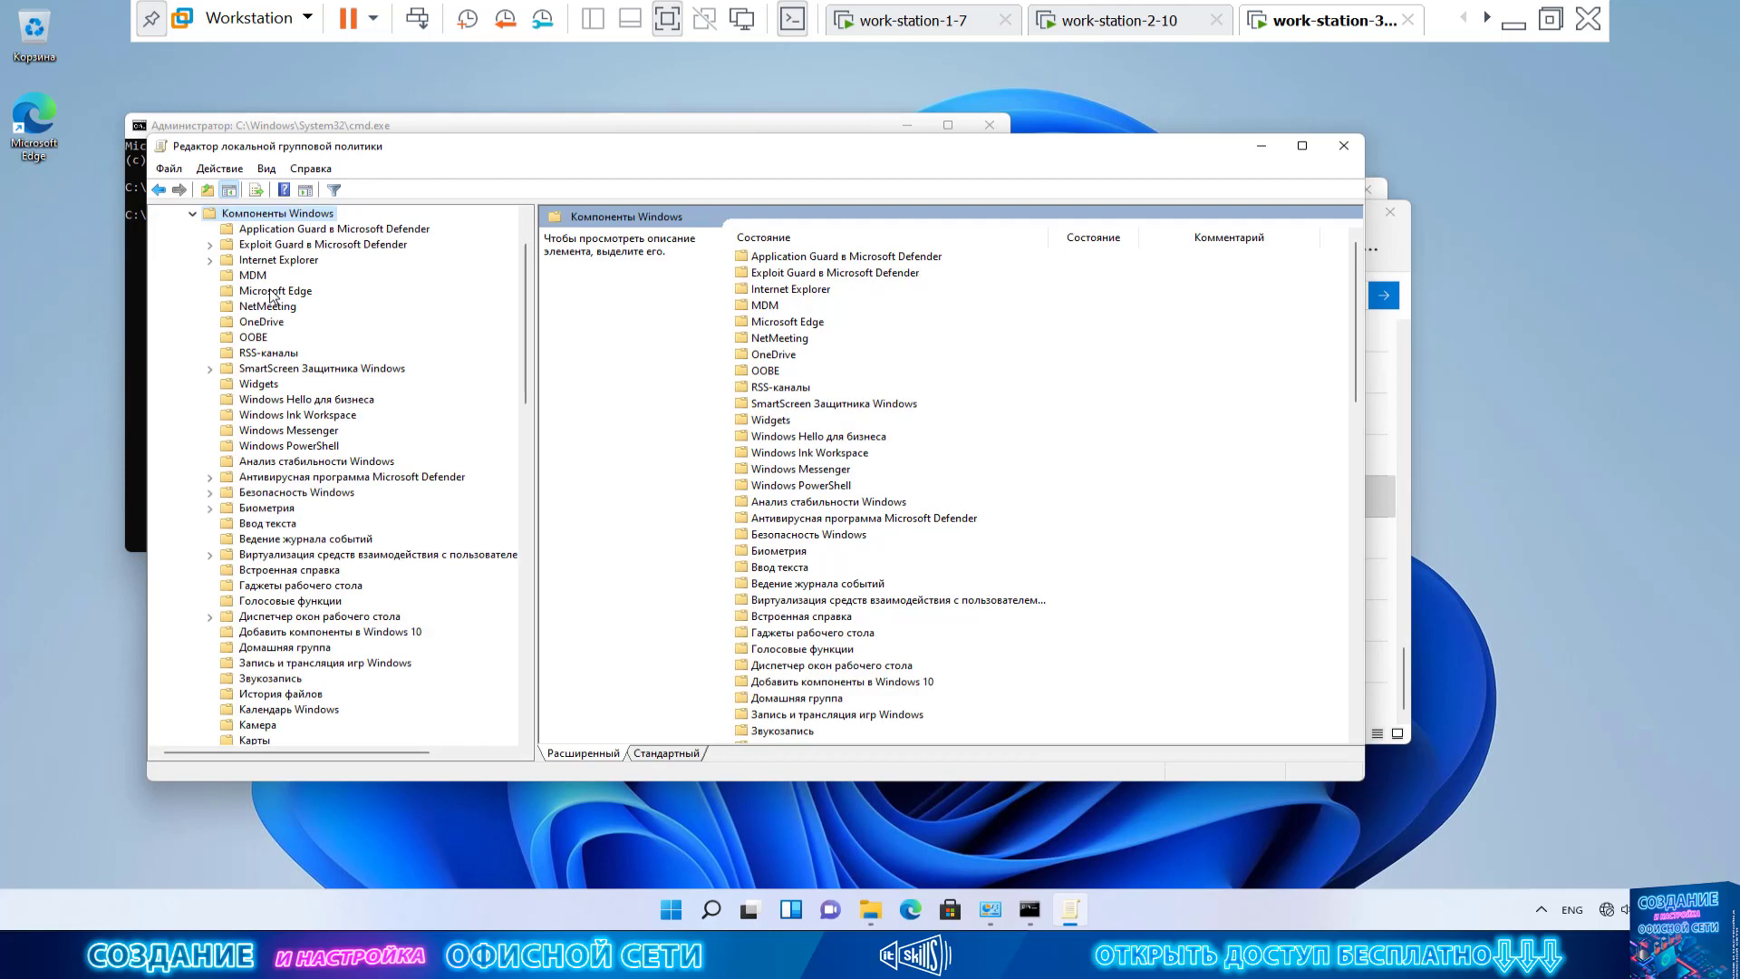
scroll(315, 376, "down", 7)
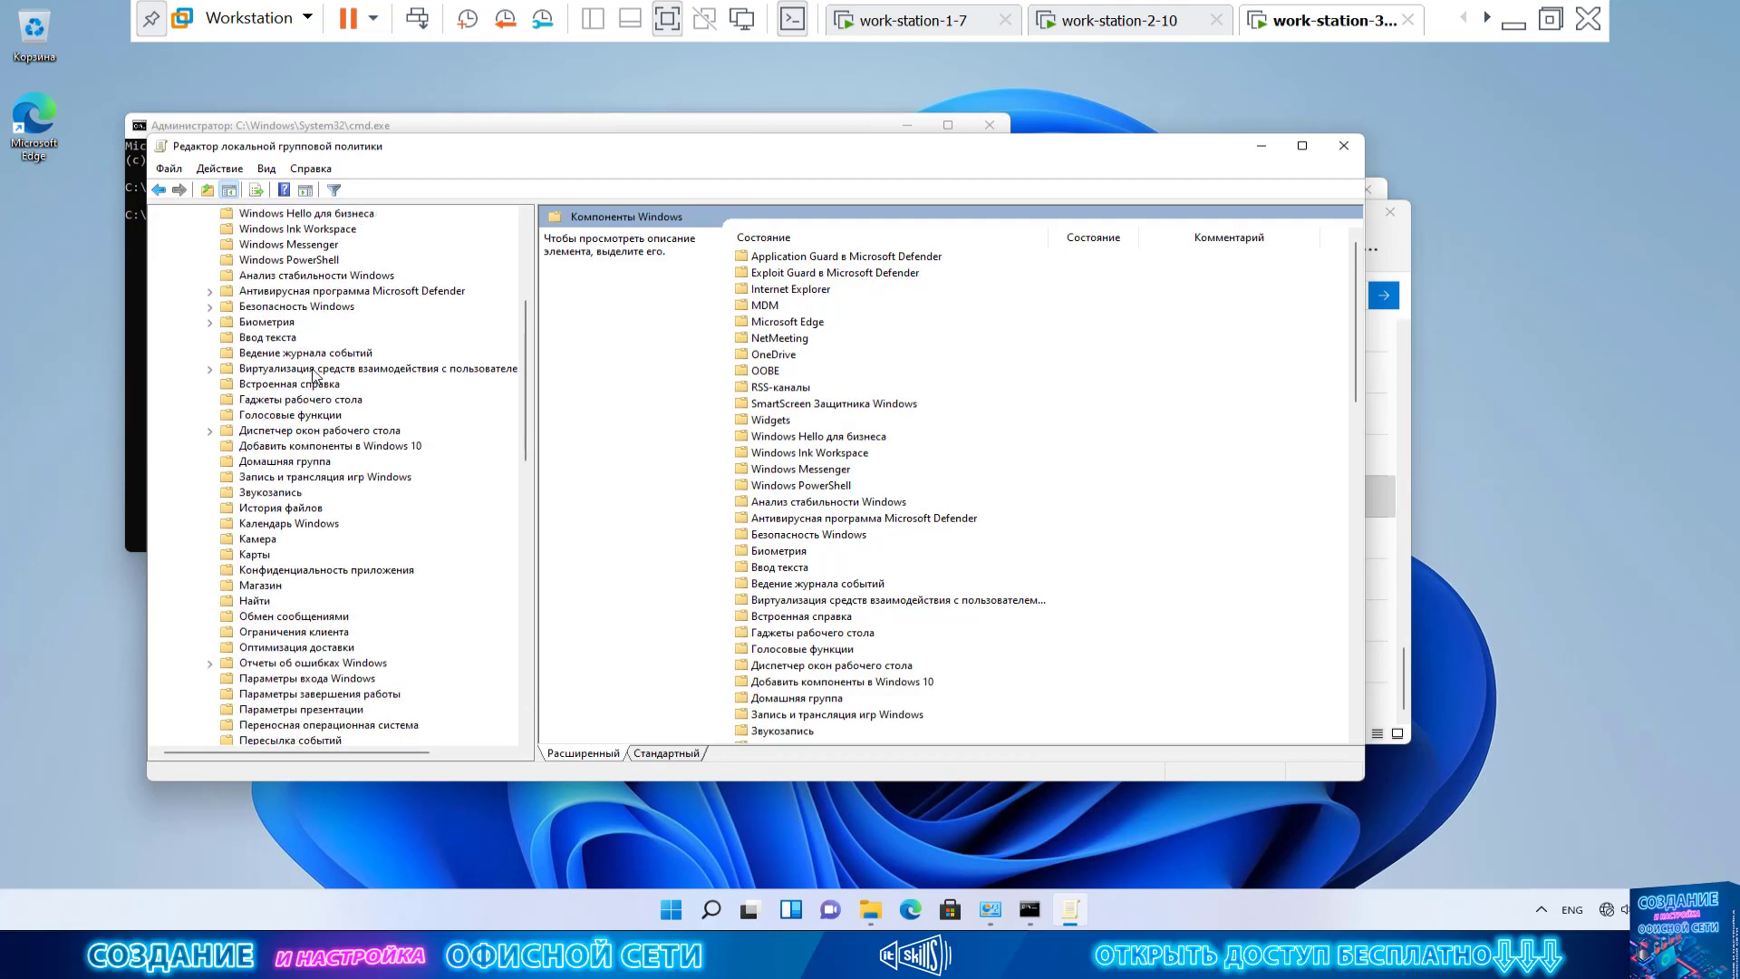
scroll(313, 374, "down", 2)
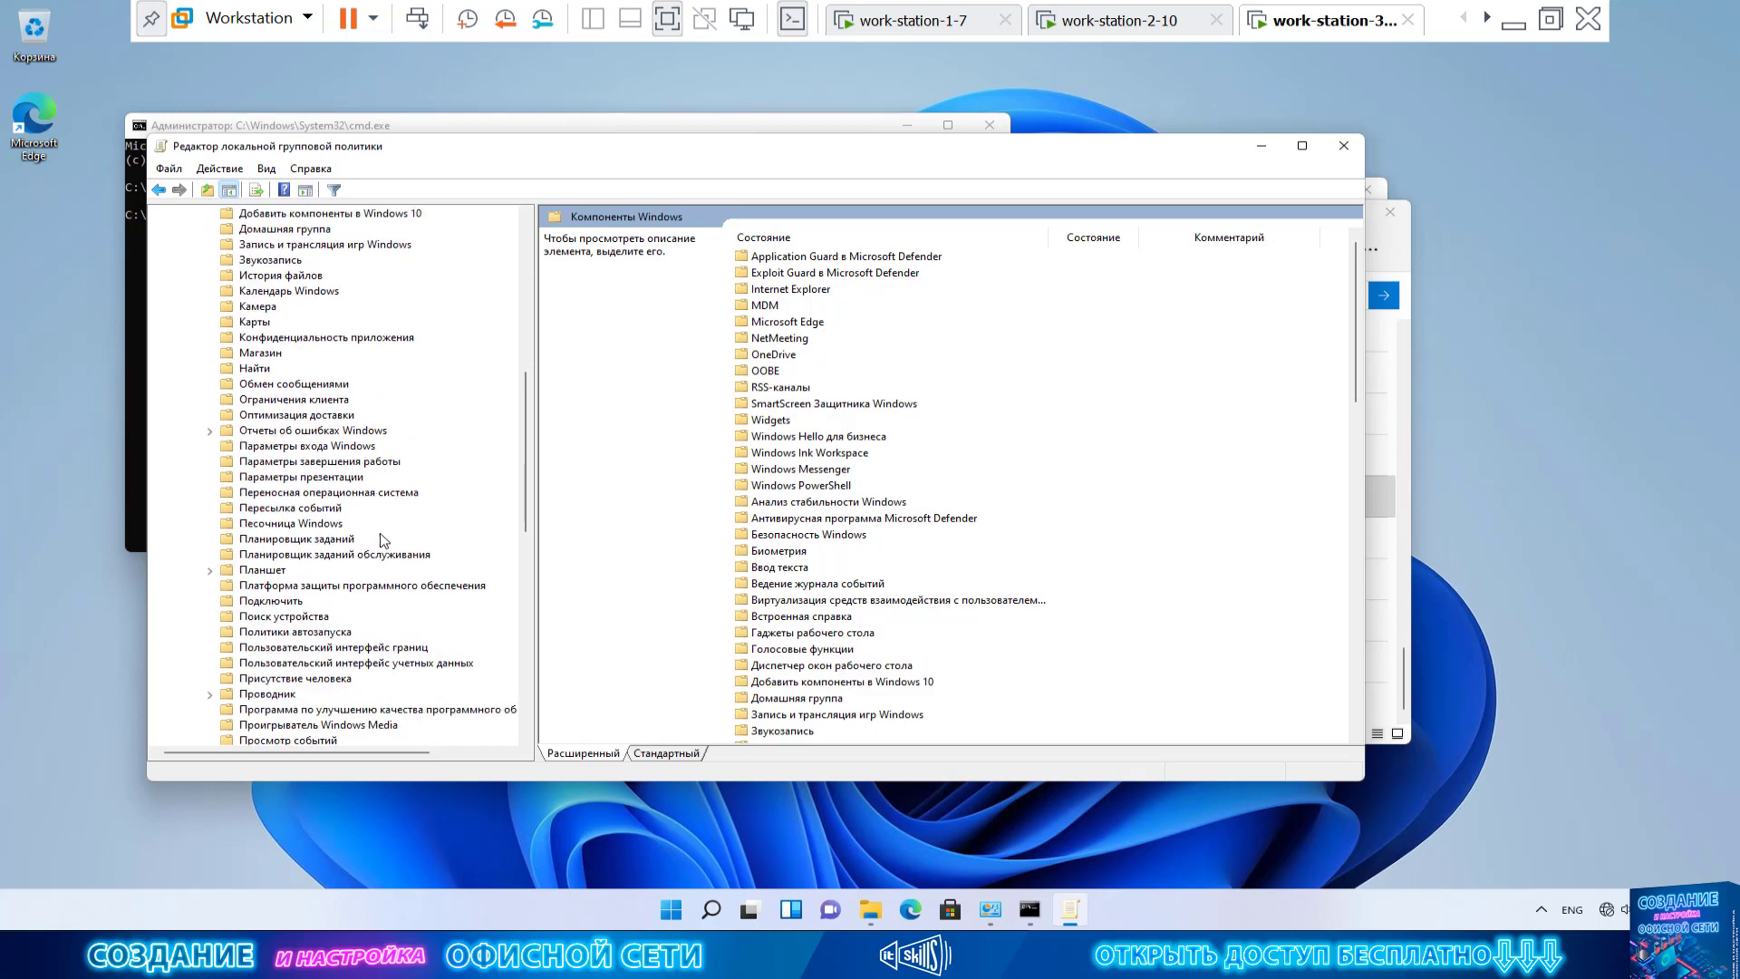
left_click(378, 664)
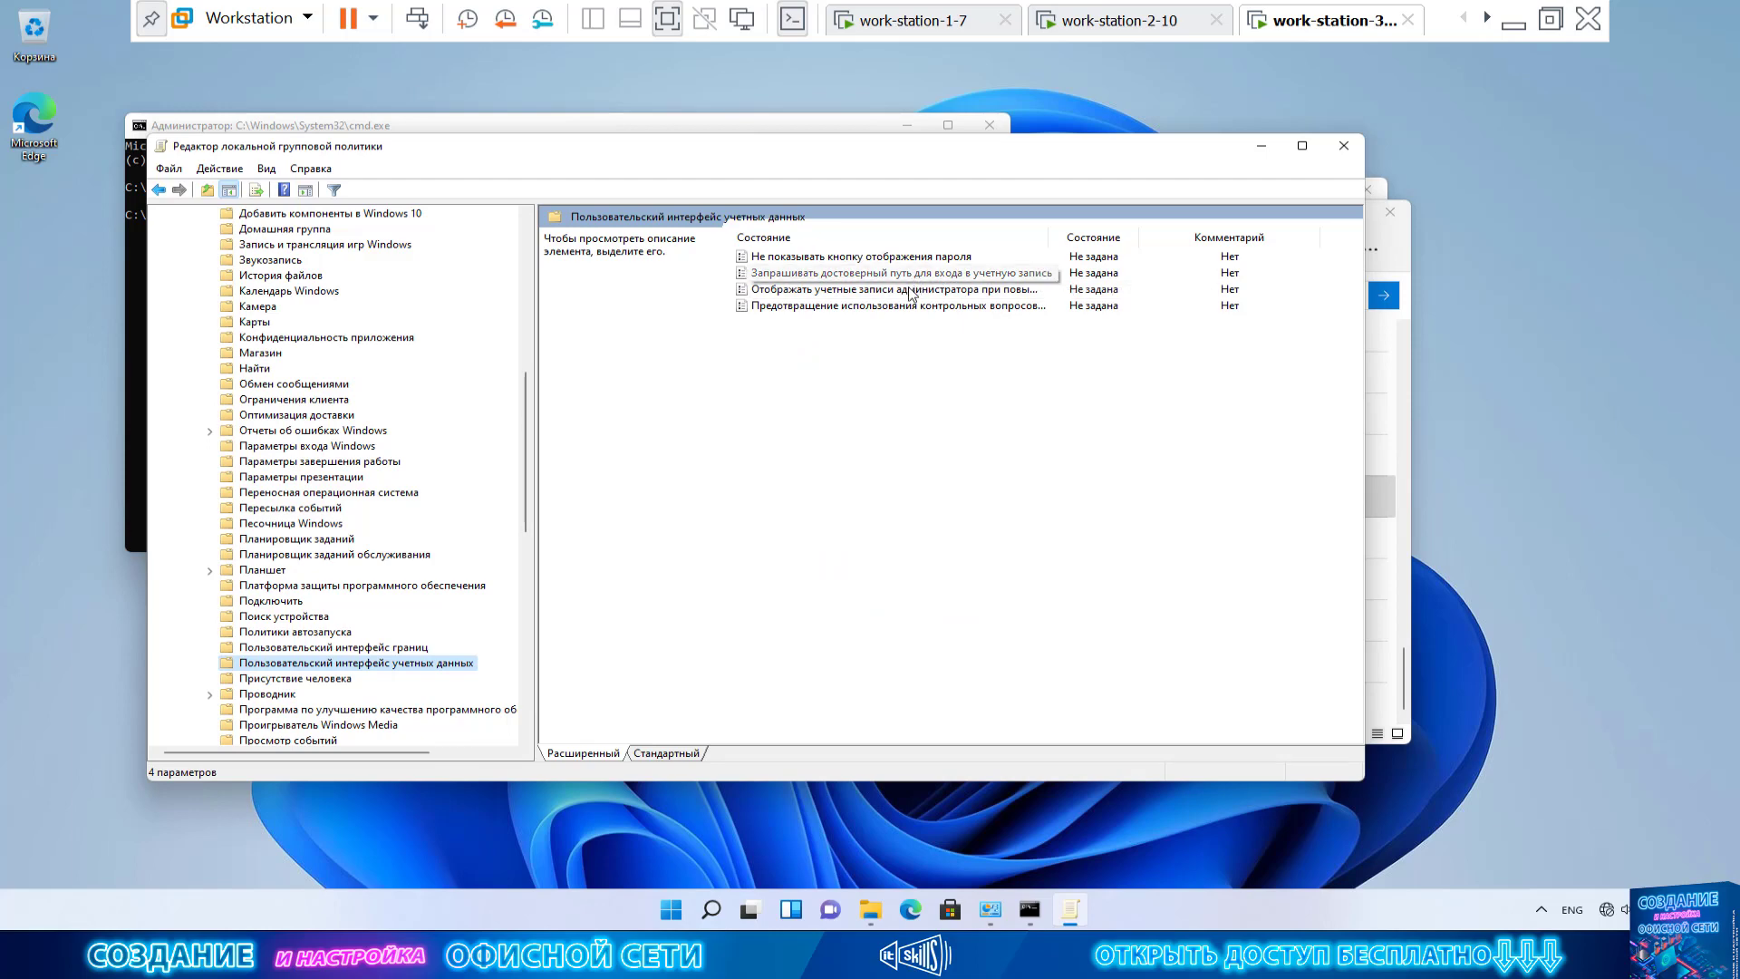
left_click(898, 291)
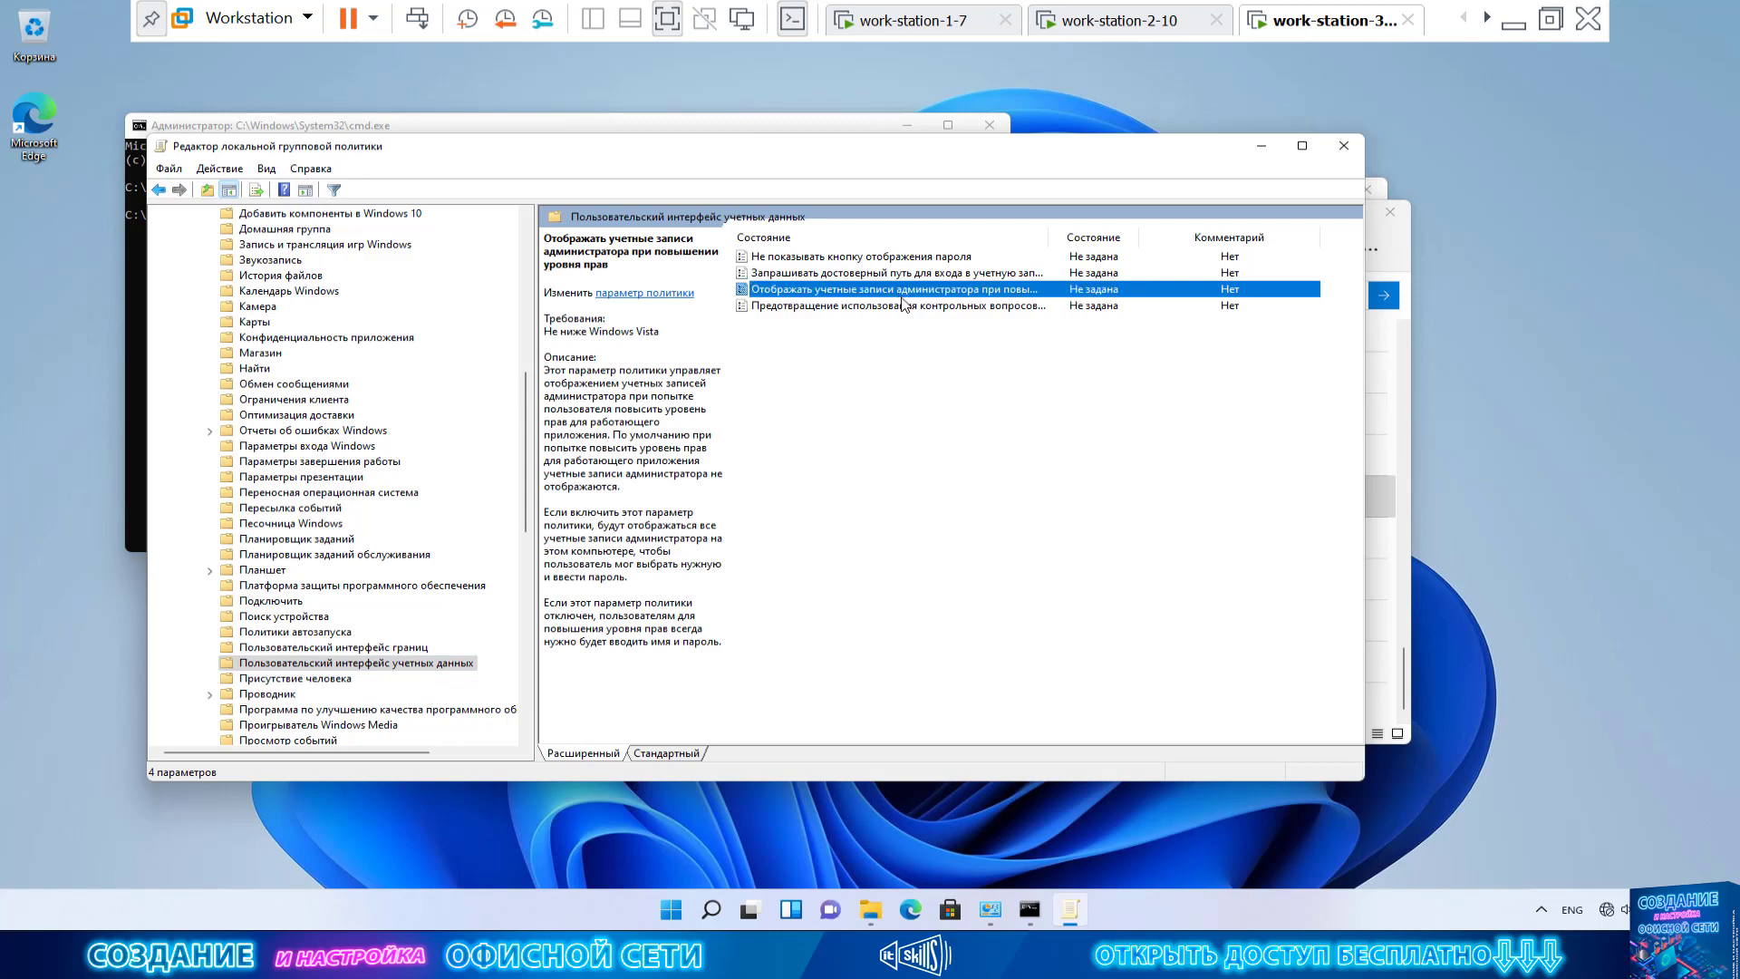
Set the admin-accounts-on-elevation policy to Disabled, apply it, and return to Explorer's cmd results
double_click(899, 291)
left_click(100, 160)
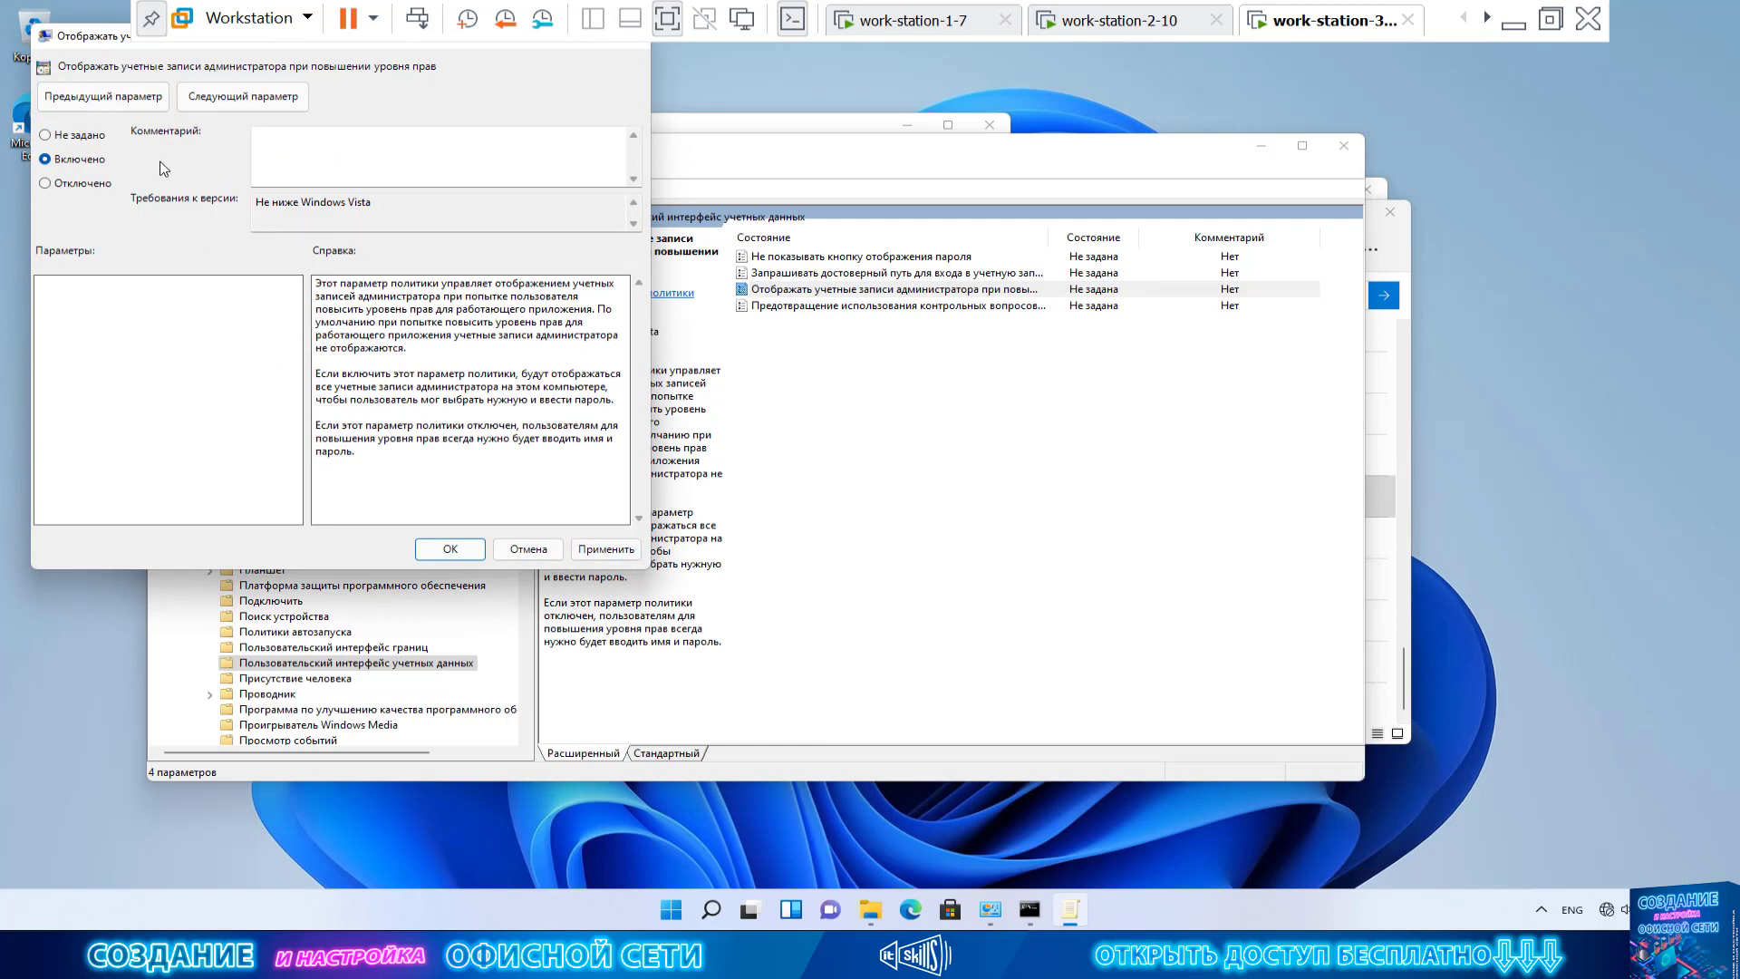
left_click_drag(91, 41, 351, 191)
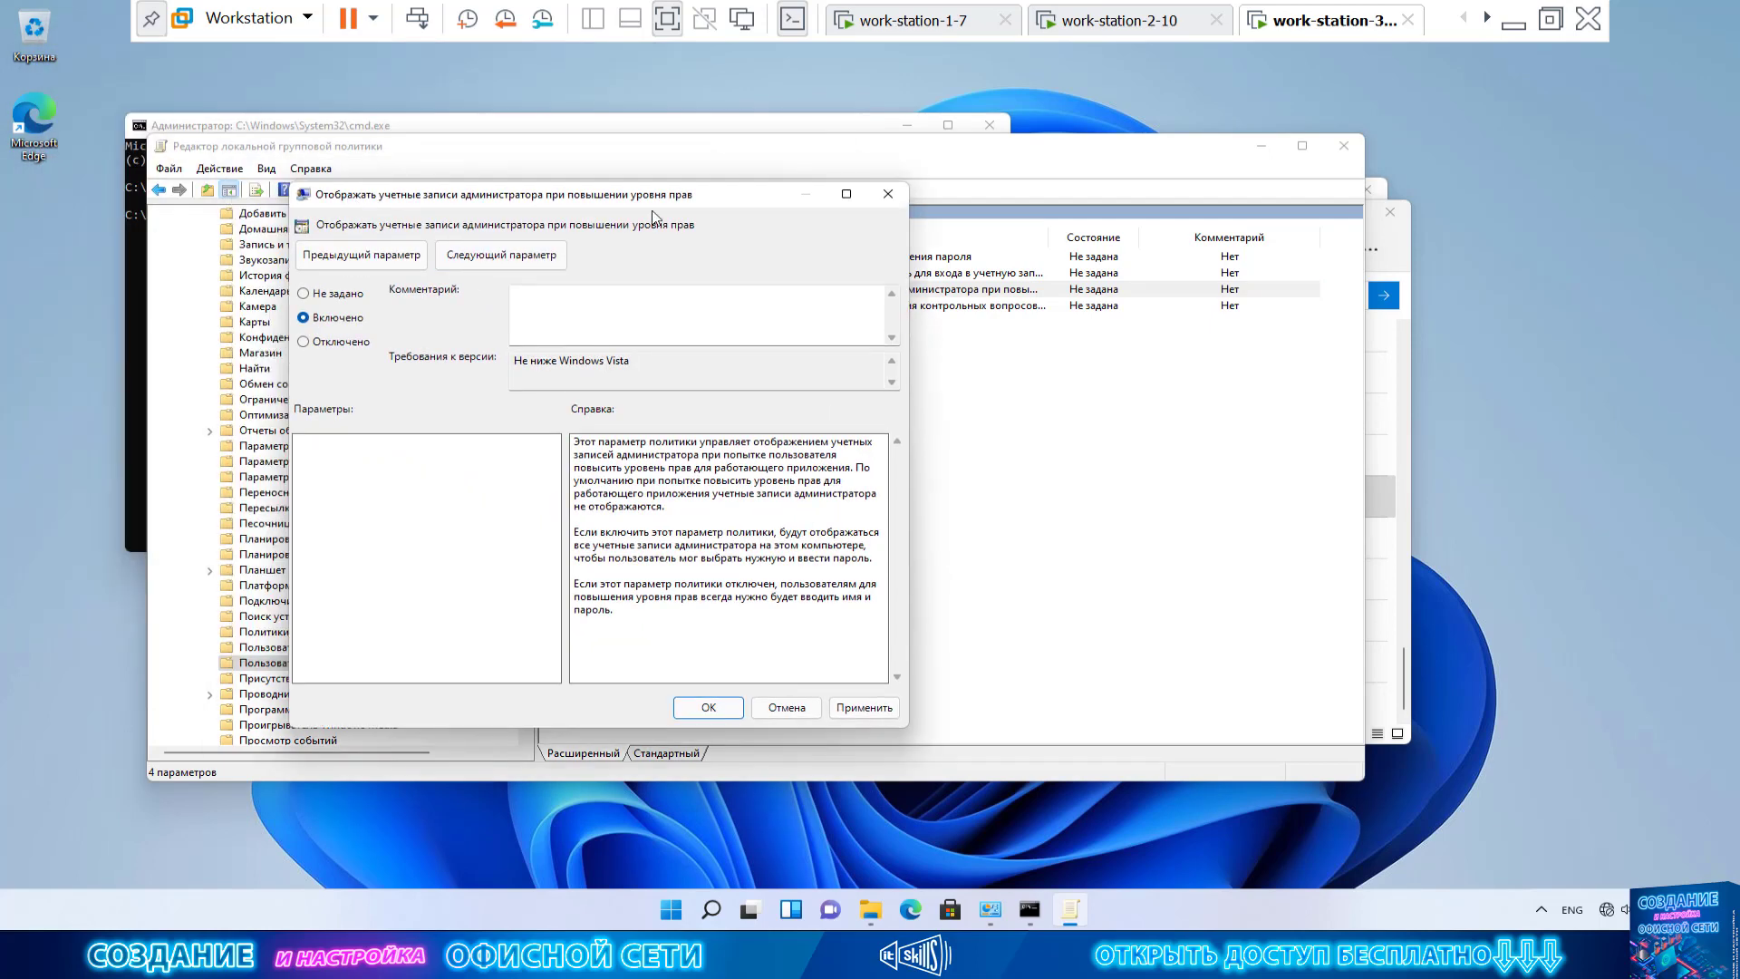
left_click_drag(632, 201, 941, 370)
left_click(660, 506)
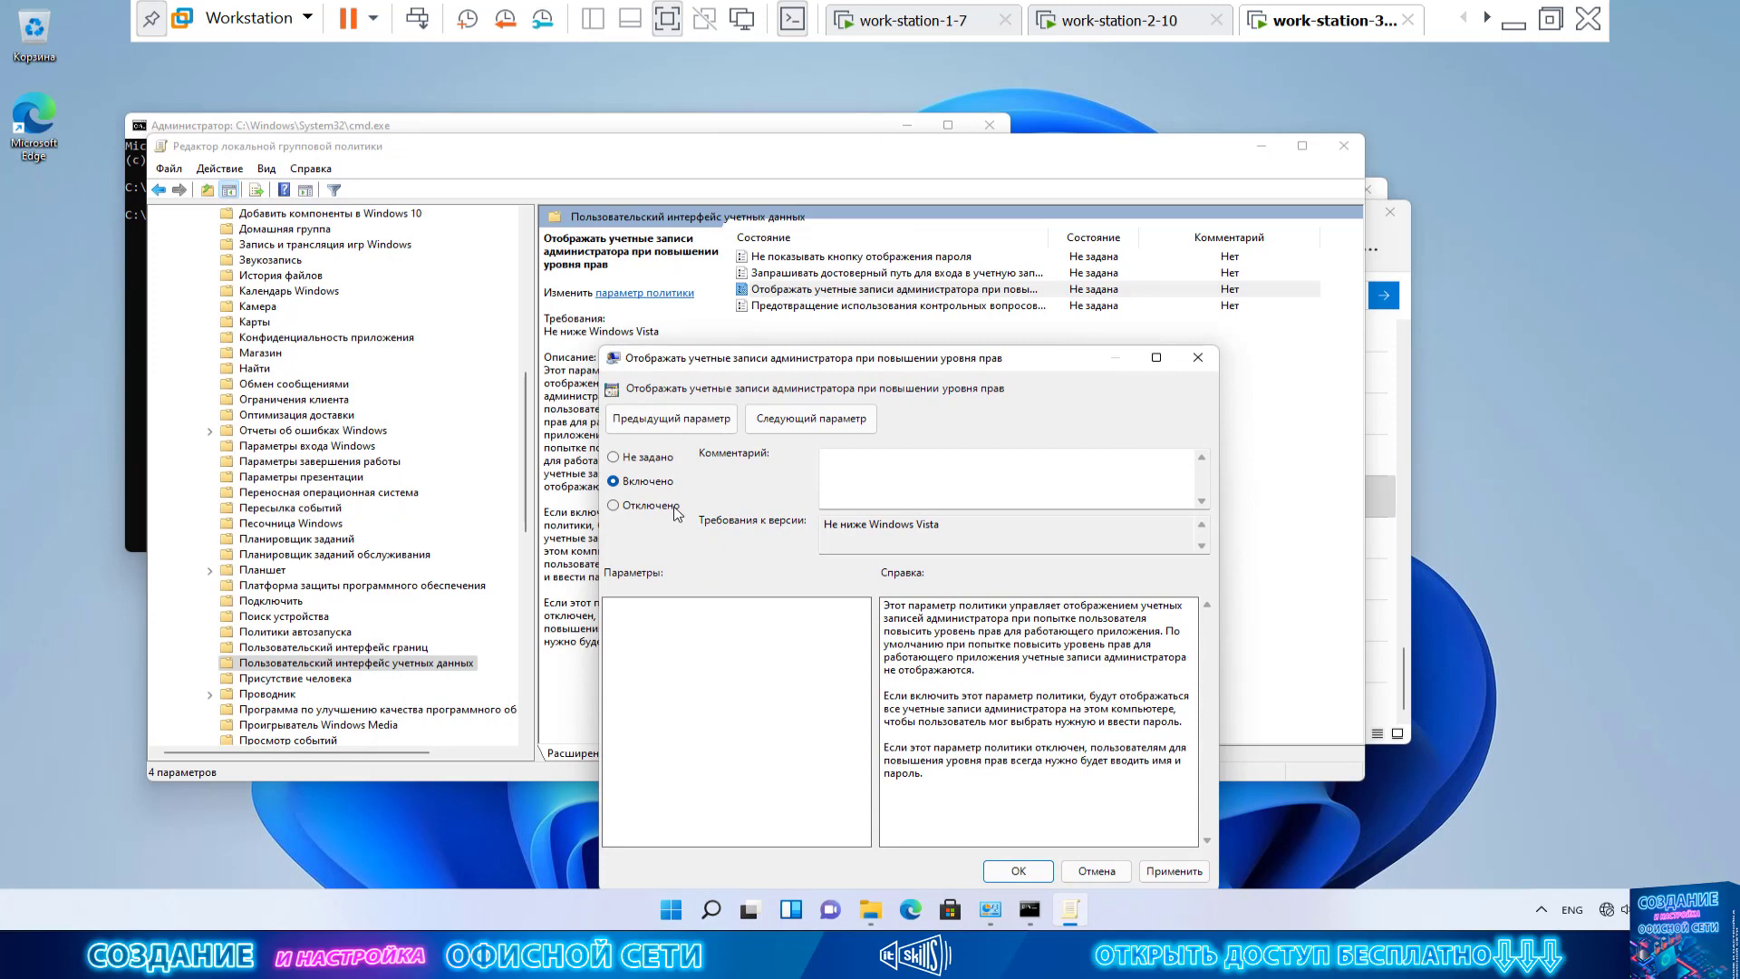
left_click(1174, 870)
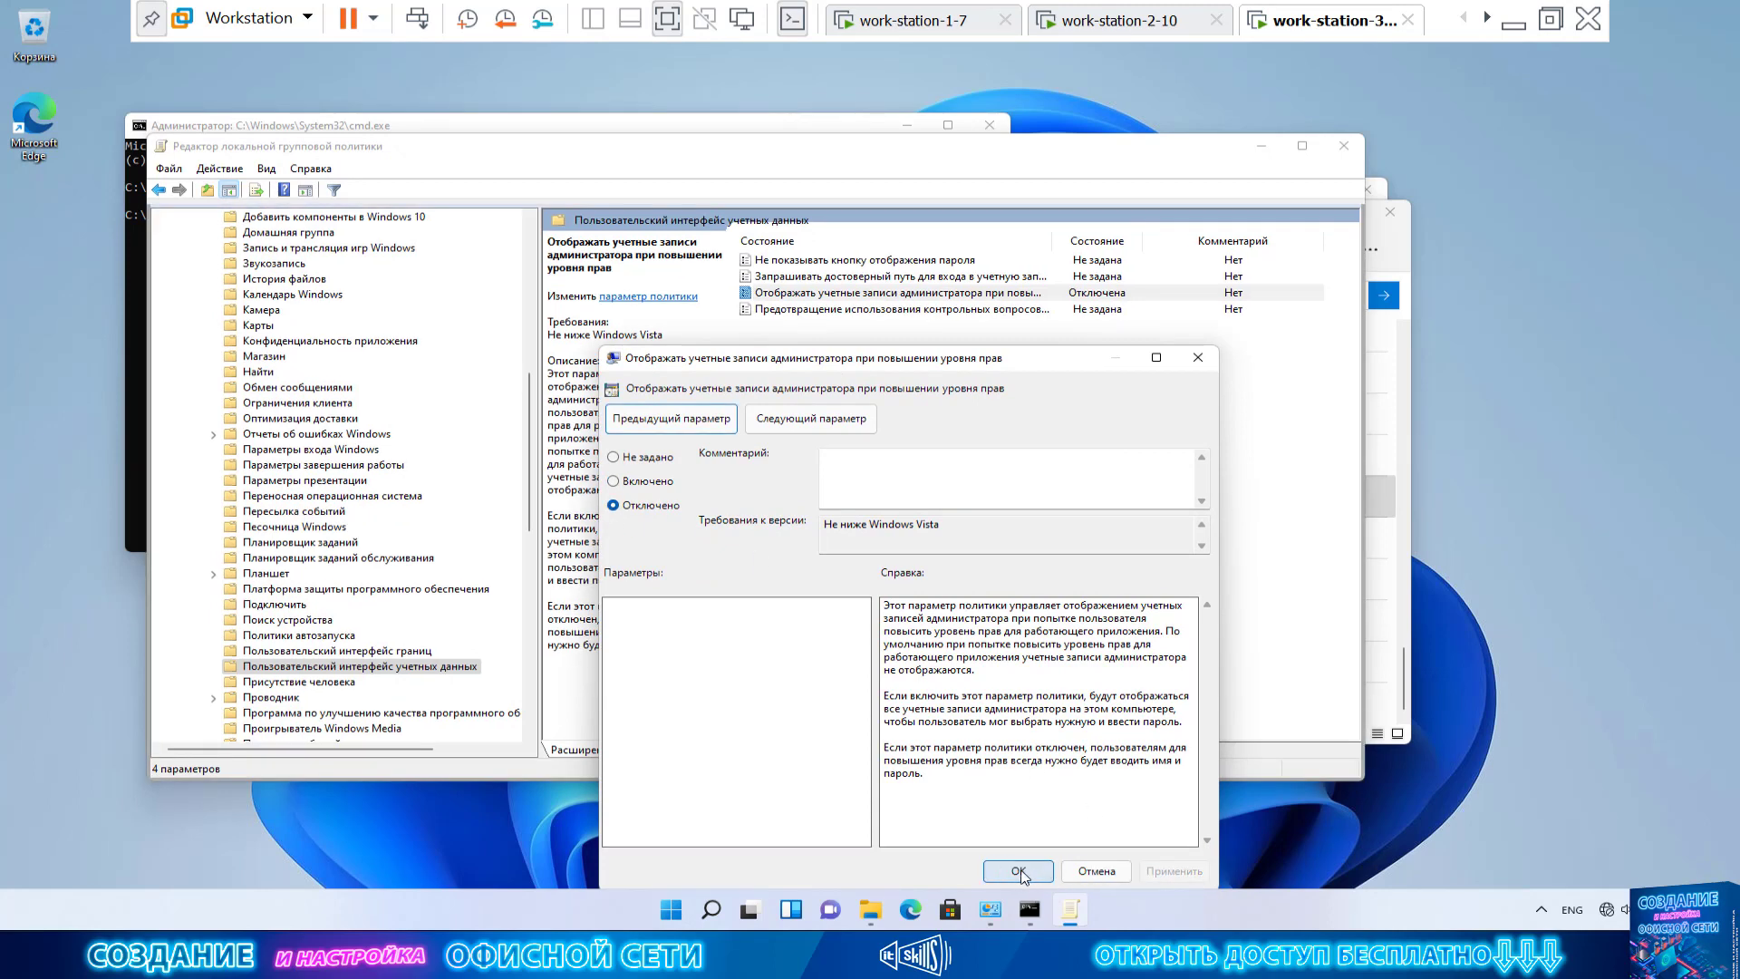
left_click(1024, 873)
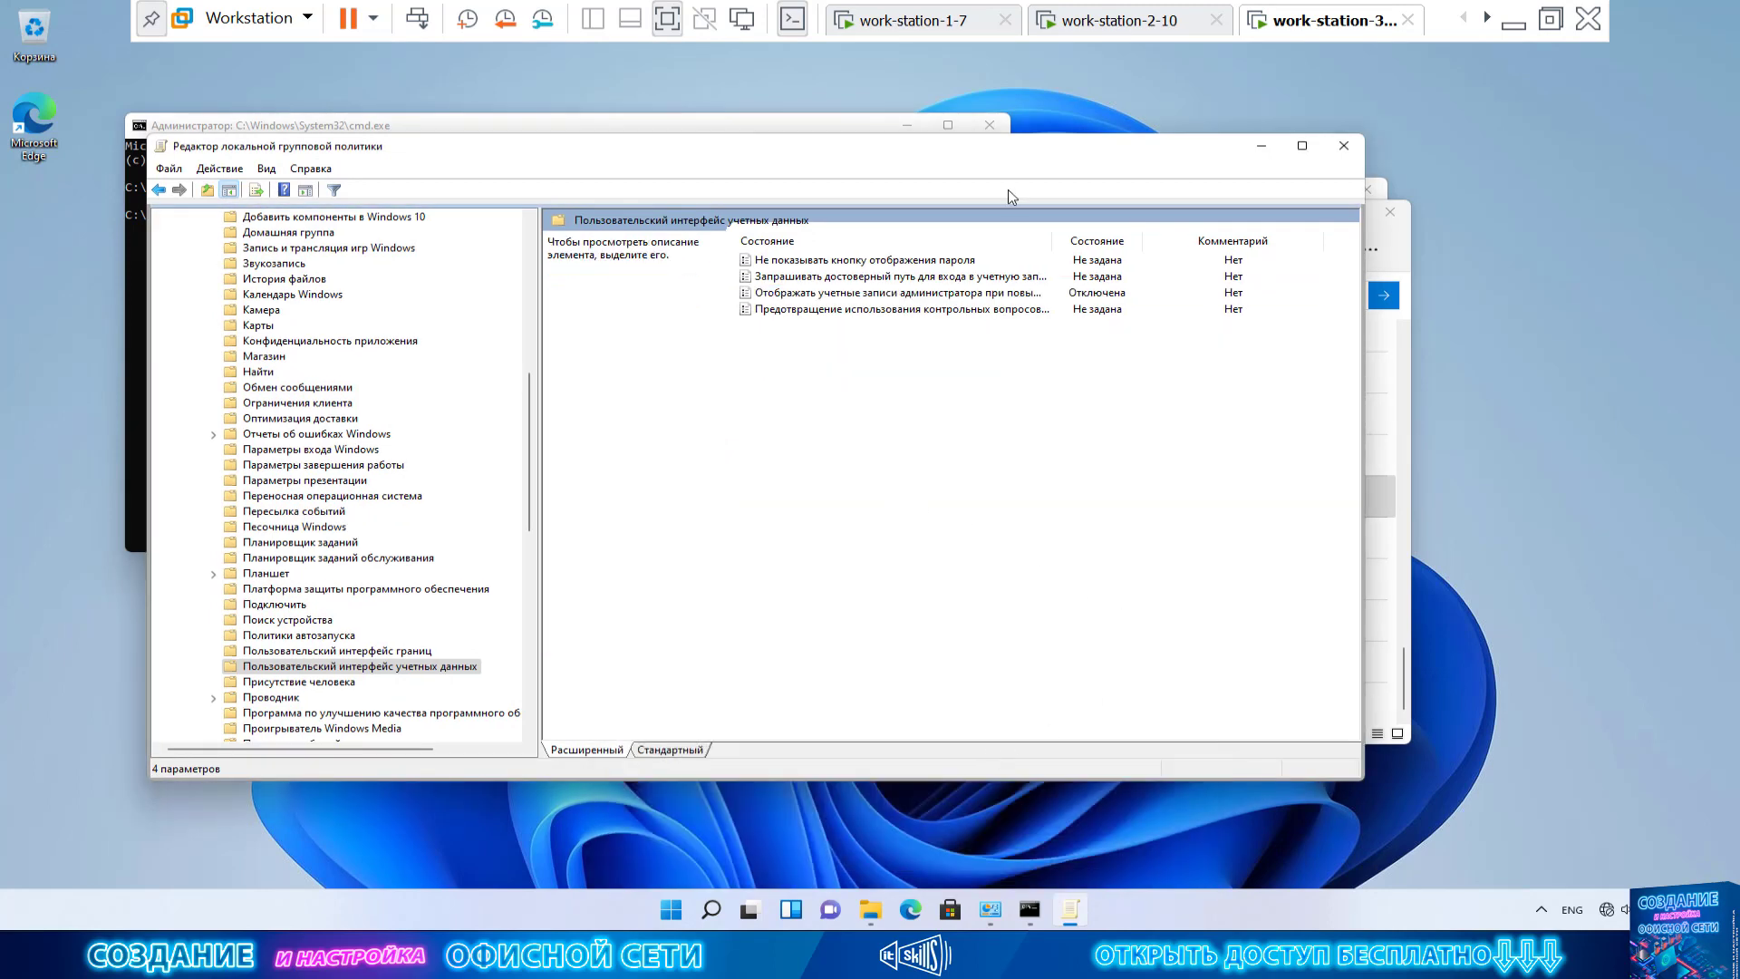
left_click_drag(1007, 145, 872, 453)
left_click(1076, 269)
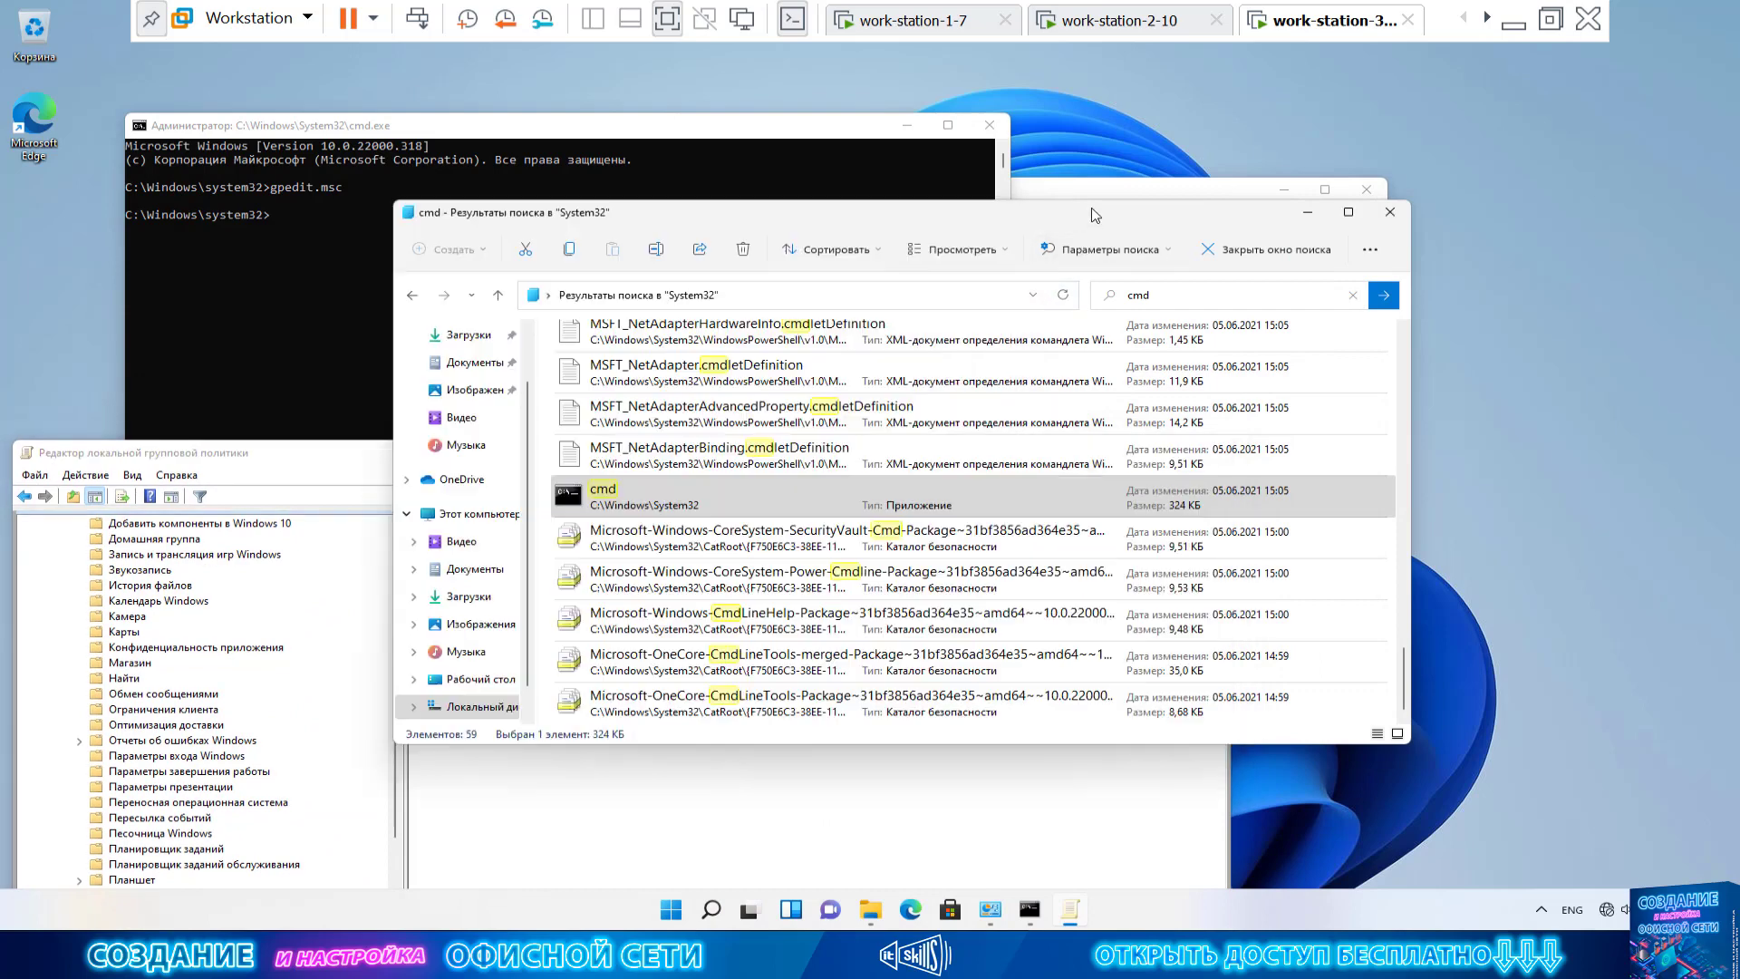
right_click(677, 504)
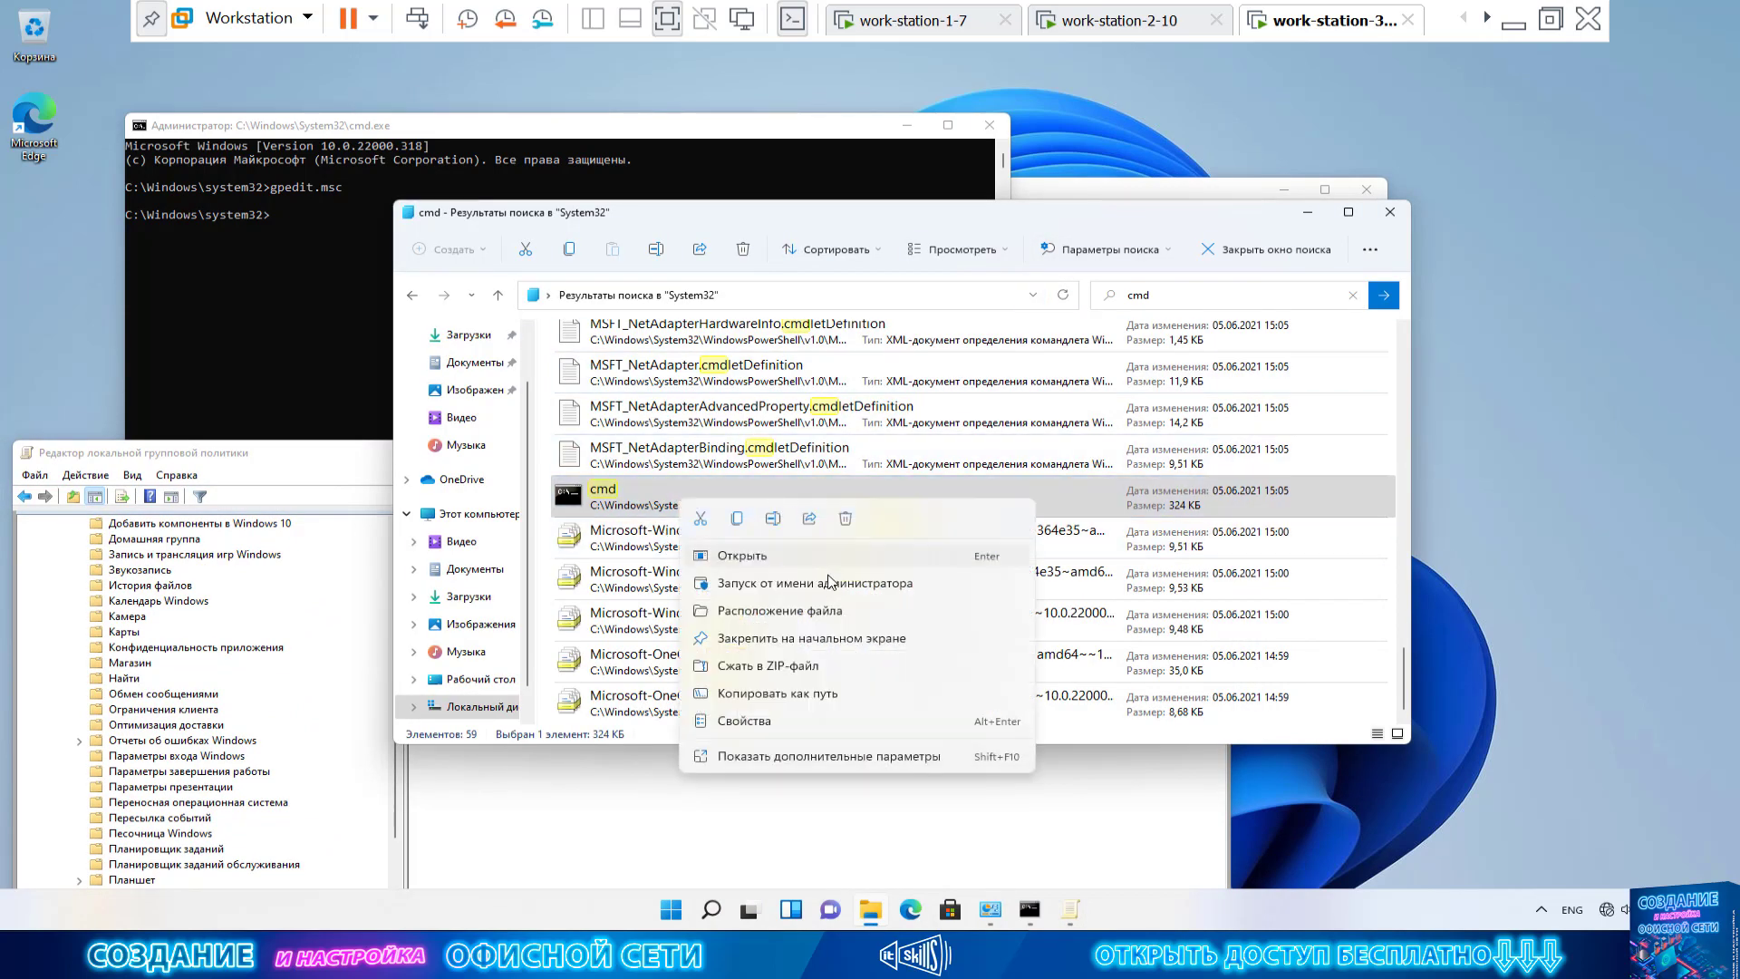
left_click(820, 583)
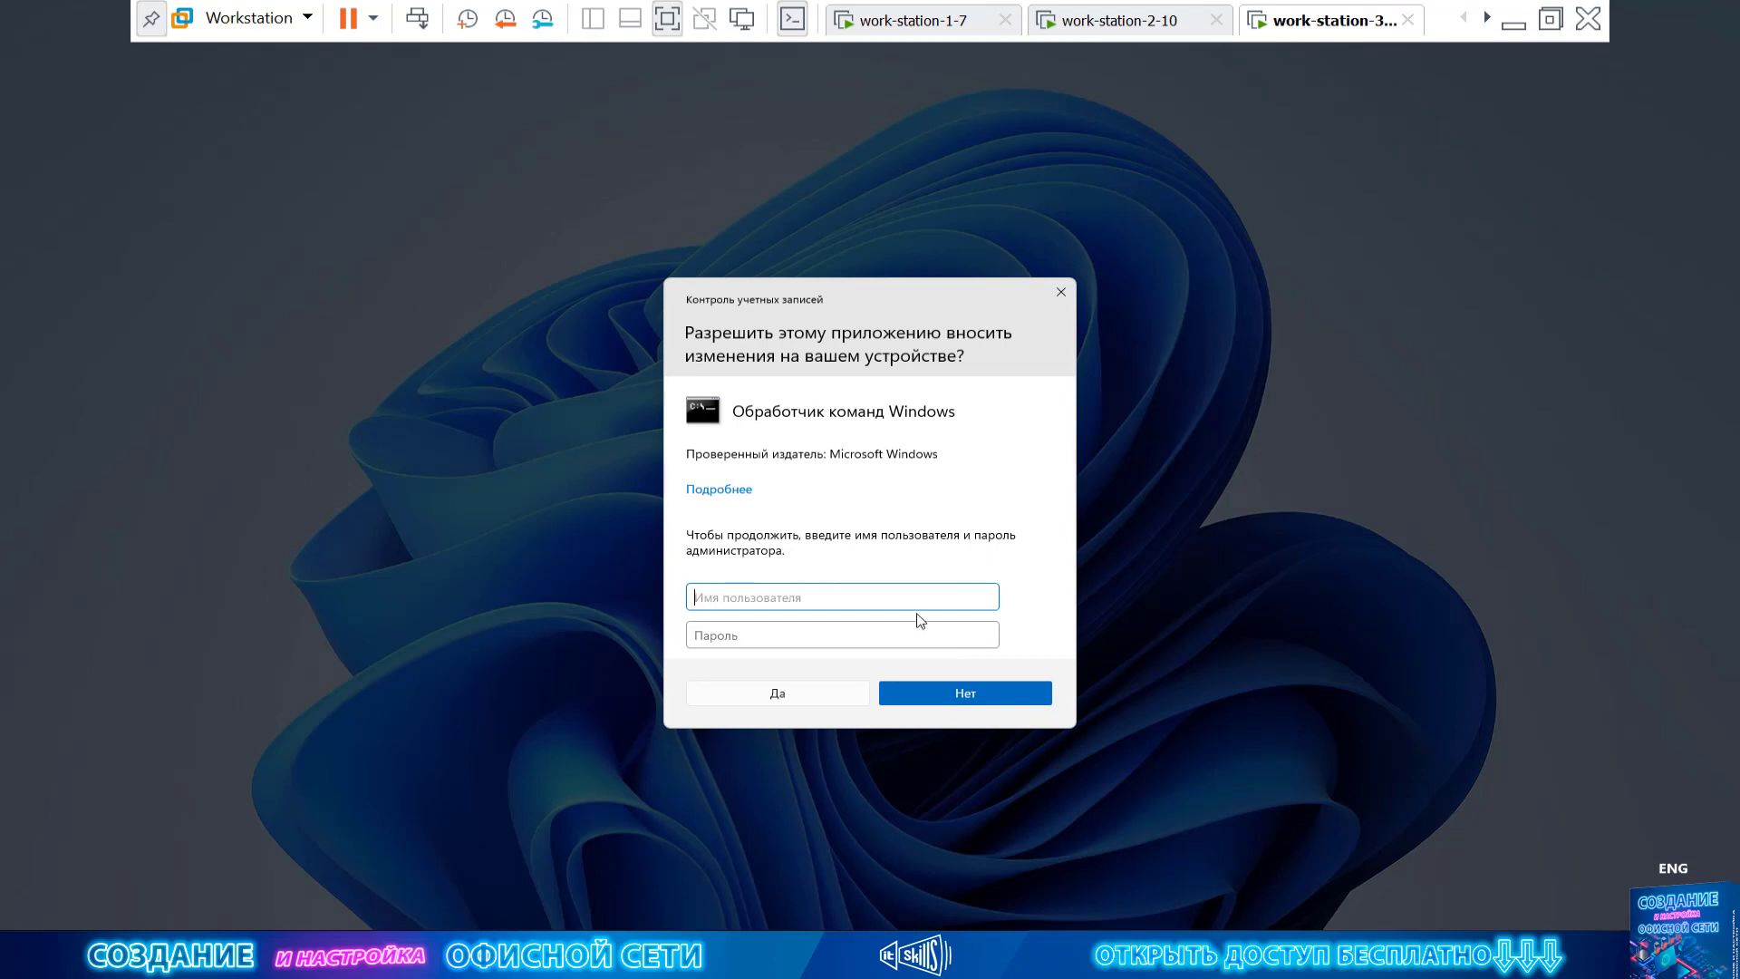
left_click(797, 631)
left_click(977, 696)
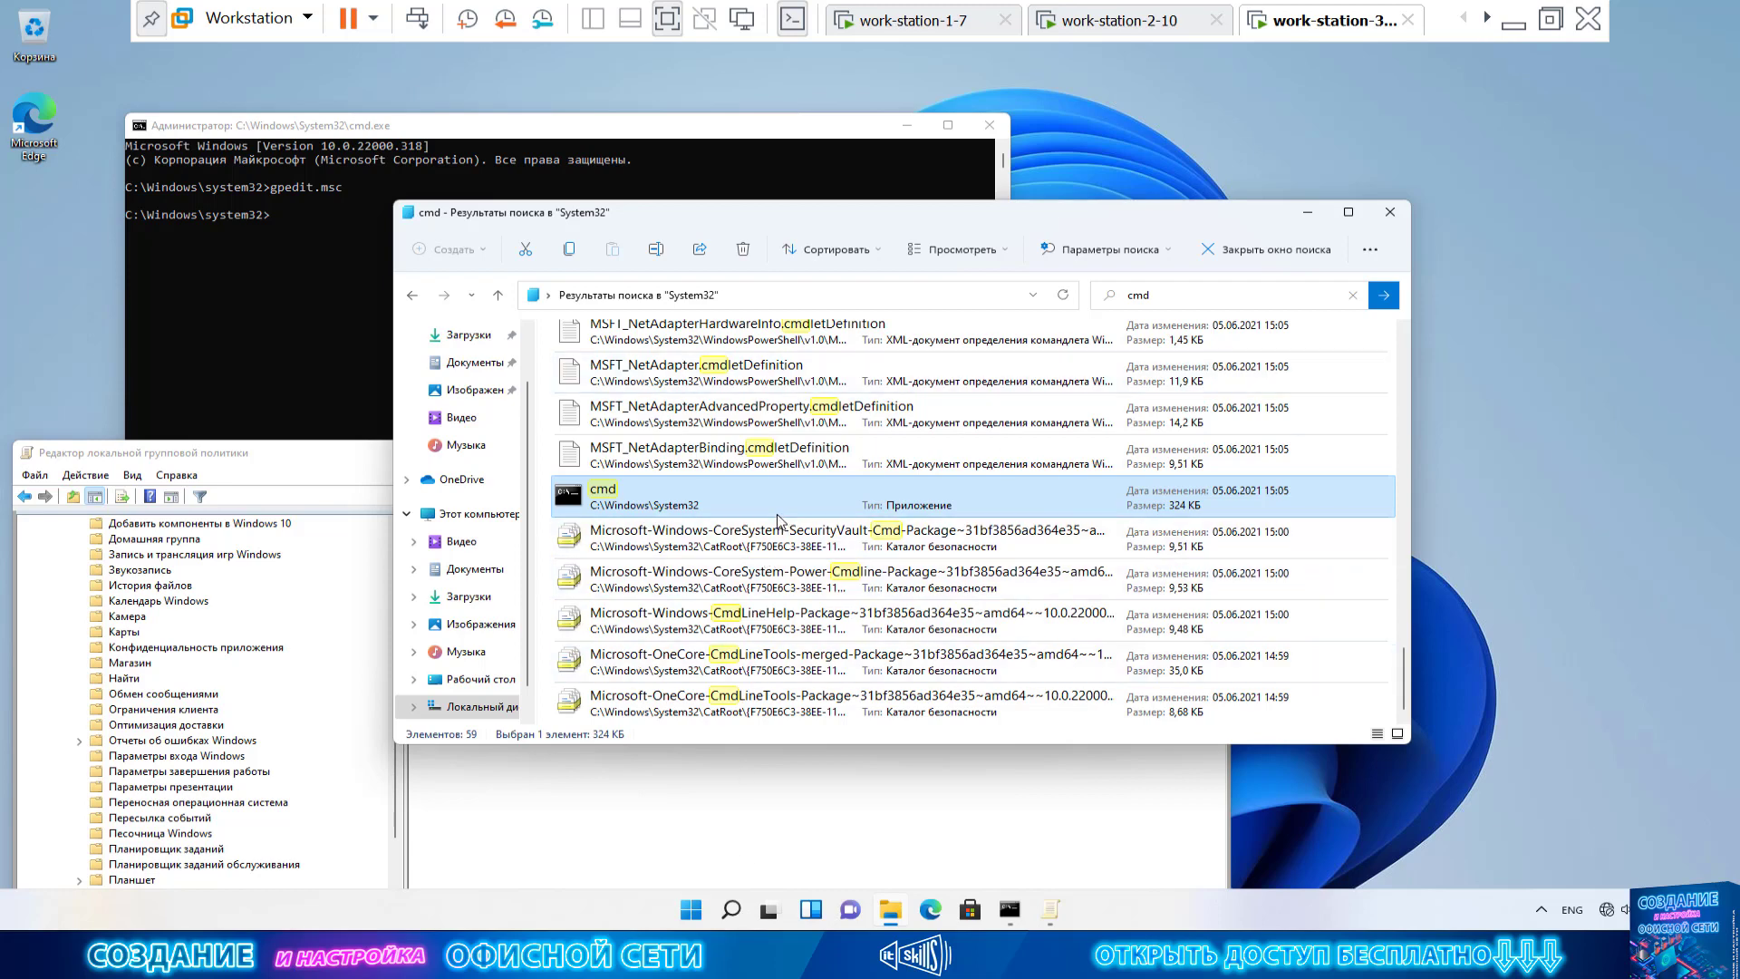
Run cmd as administrator again to test the new username-and-password UAC prompt
right_click(757, 504)
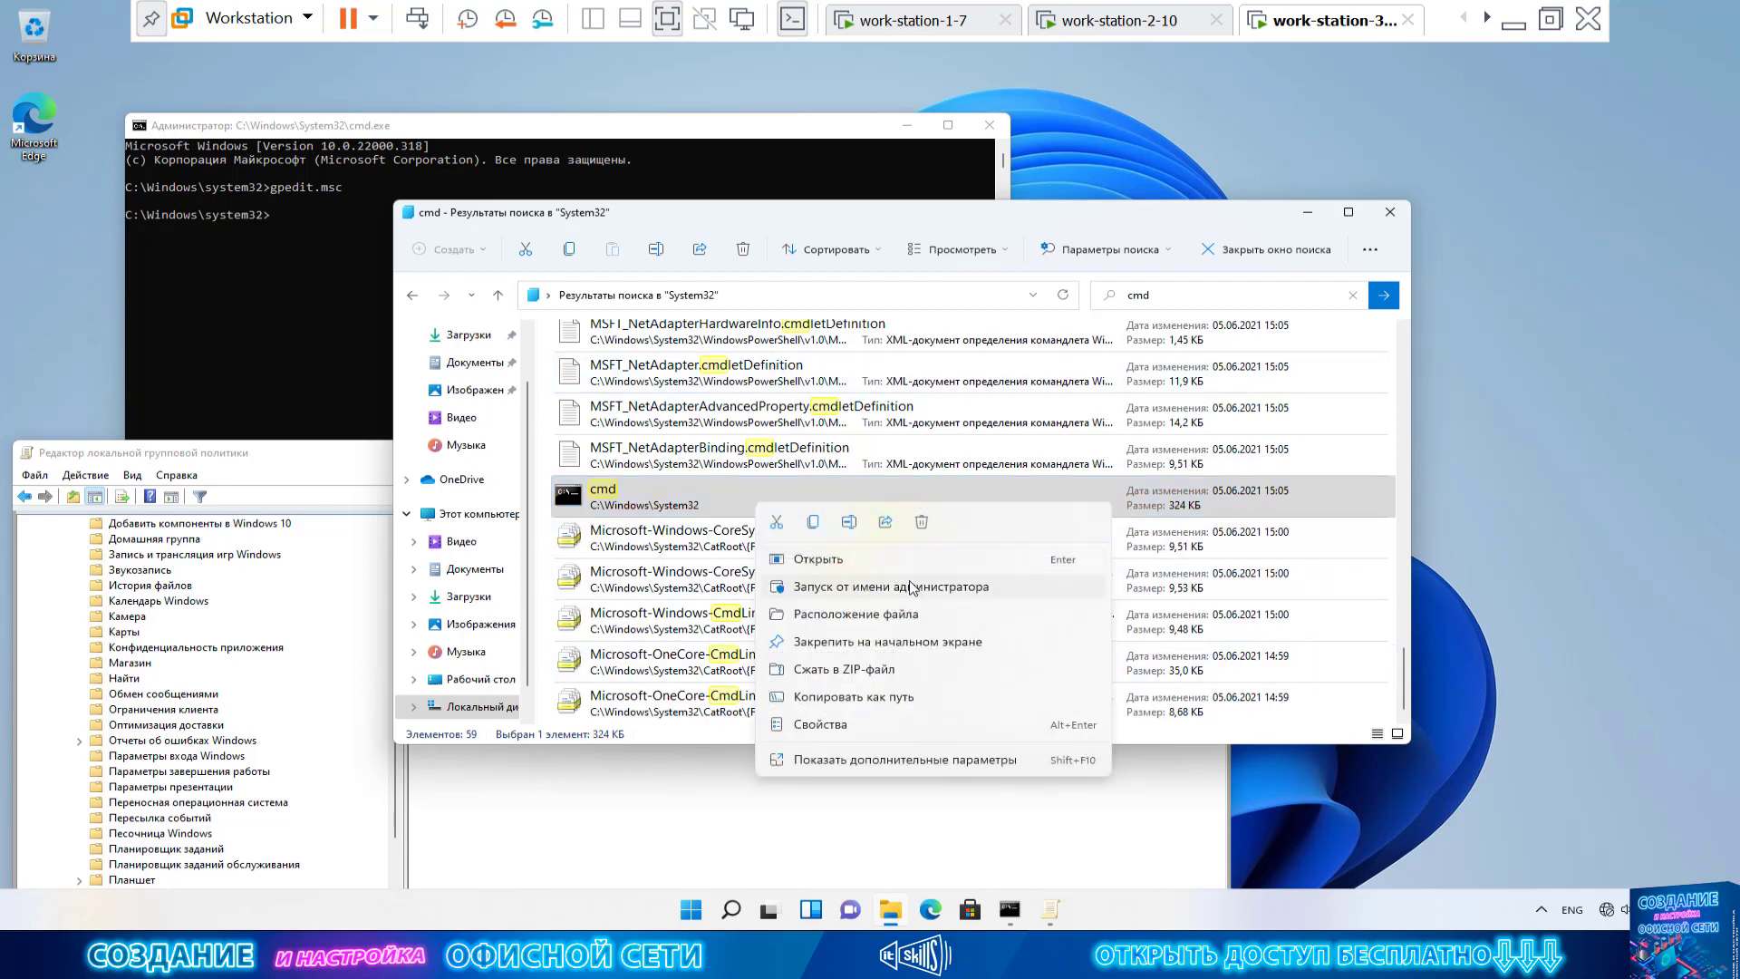
left_click(912, 587)
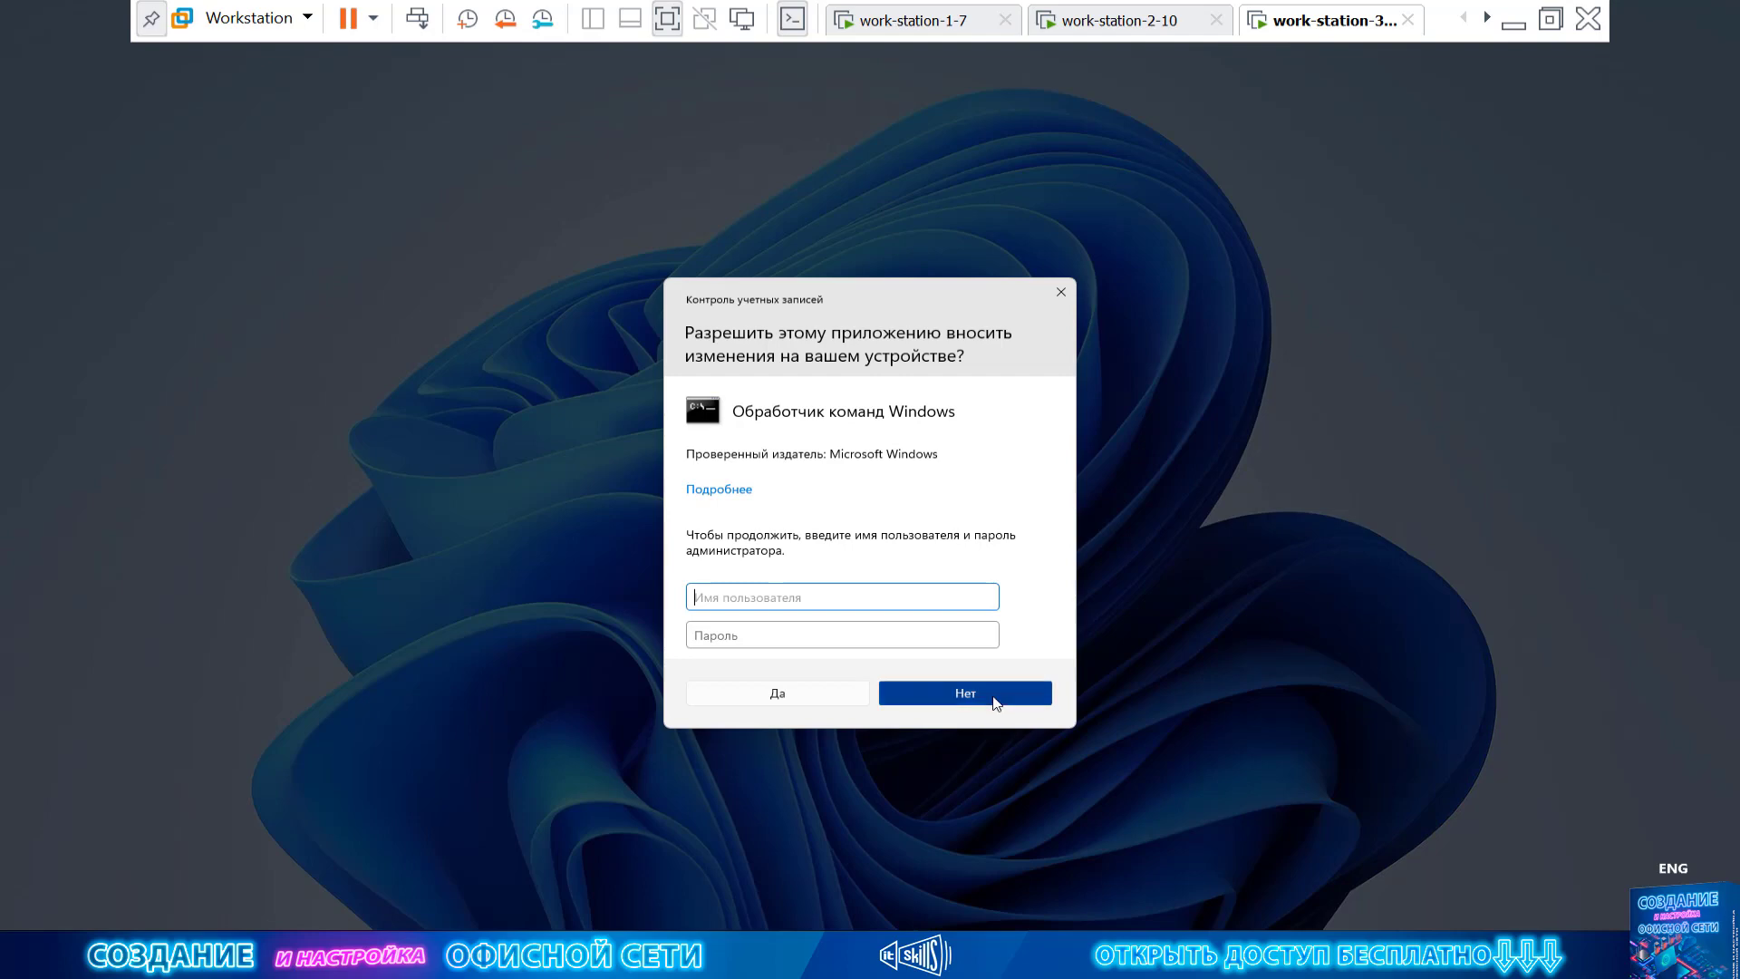